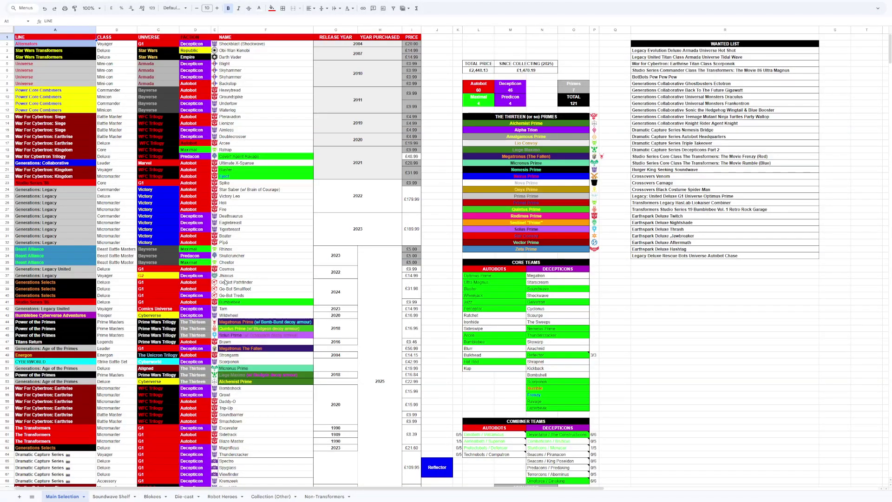
Enlarge the Main Selection sheet and look over the collection rows, side tables and the LINE and CLASS columns.
key(ctrl+plus)
key(ctrl+plus)
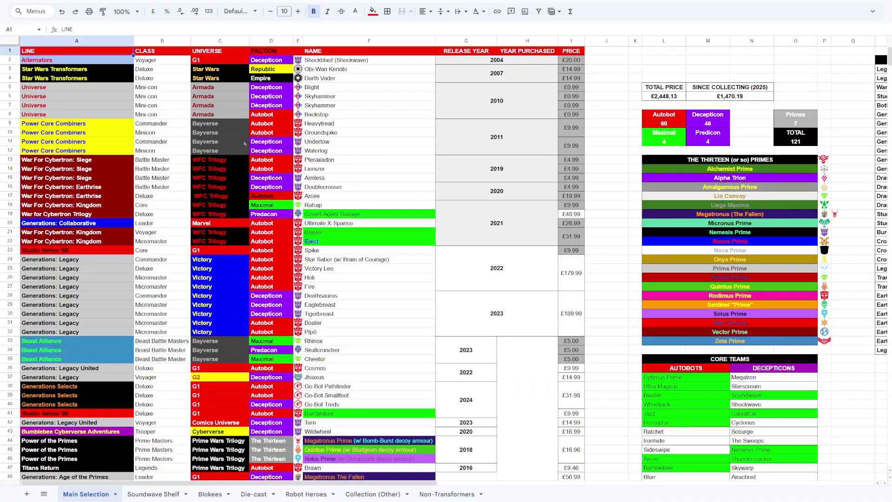
scroll(220, 205, down, 10)
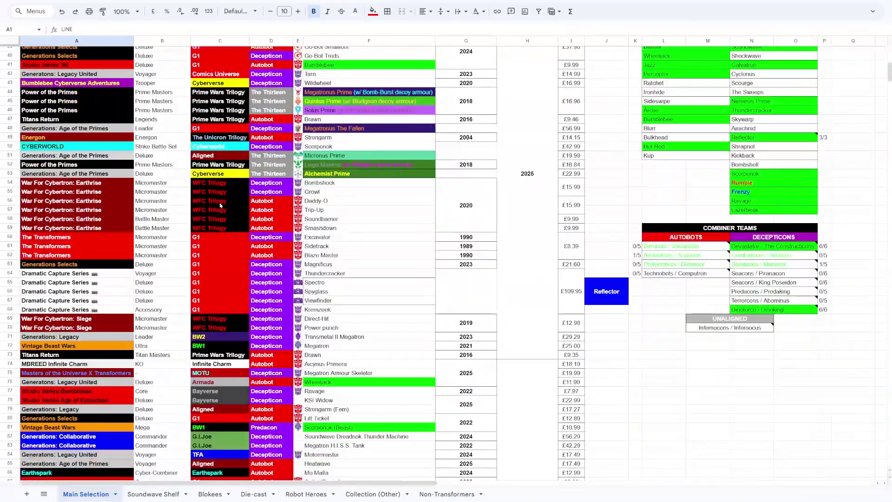
scroll(220, 205, down, 5)
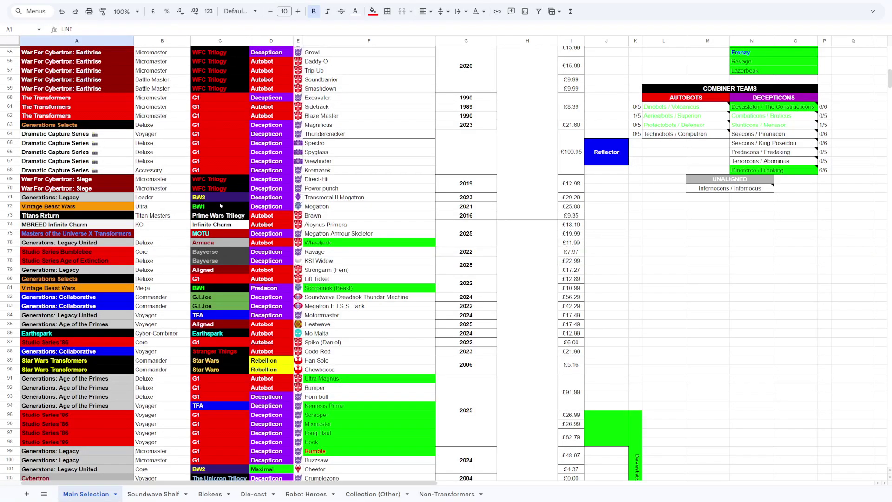
scroll(221, 206, up, 6)
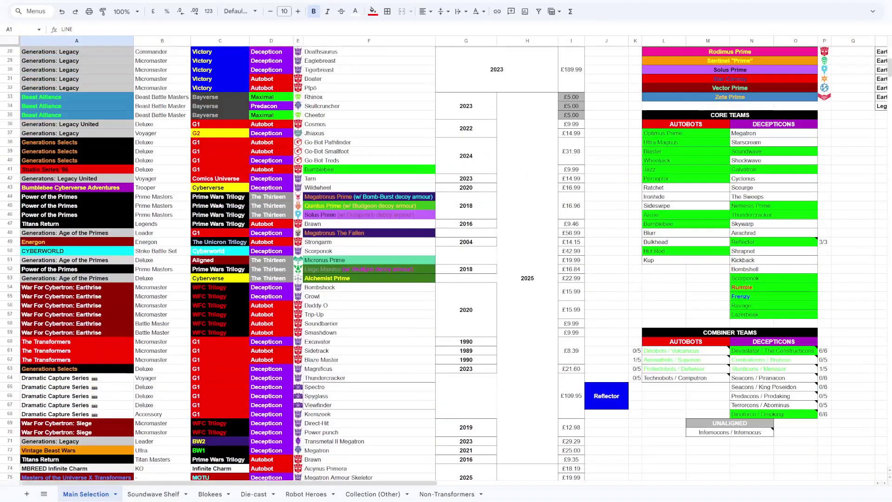
scroll(220, 206, up, 5)
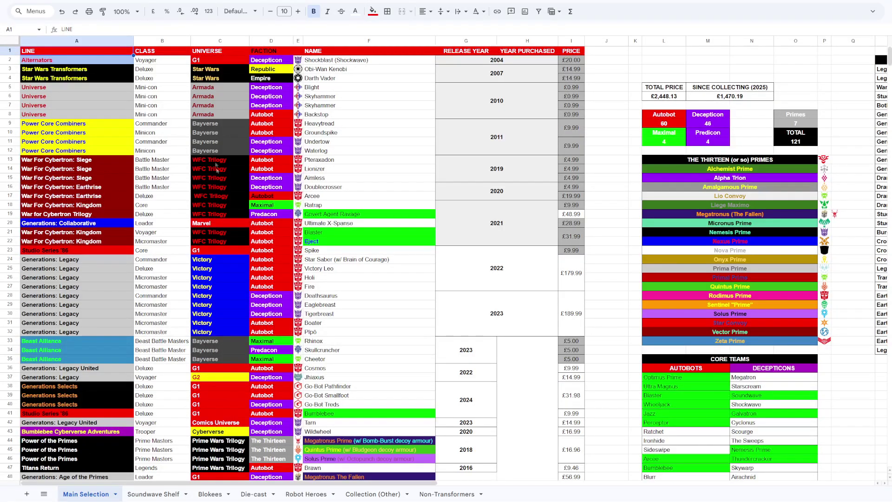
ctrl+scroll(294, 195, up, 4)
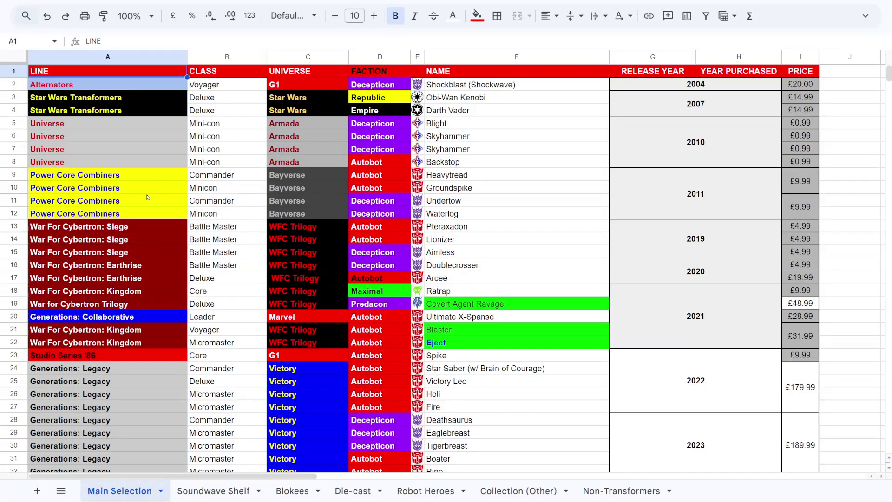
click(220, 71)
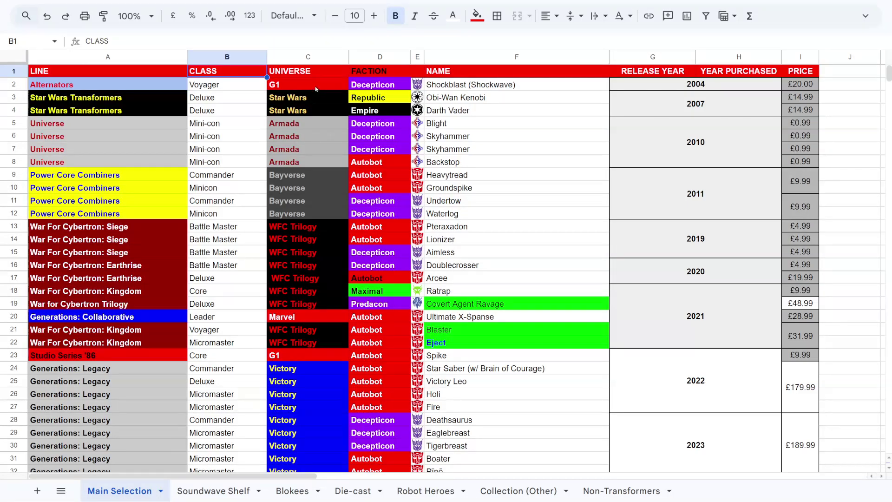
Change the text colour of the FACTION header cell to white.
click(378, 74)
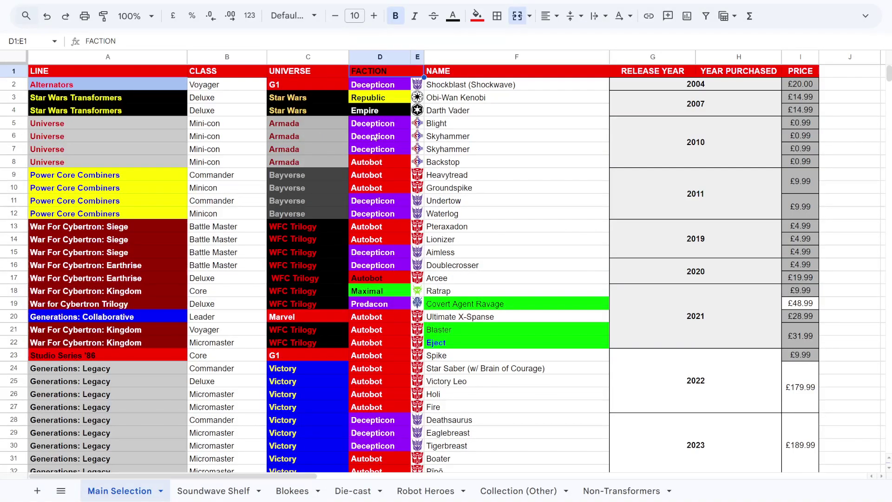
click(453, 16)
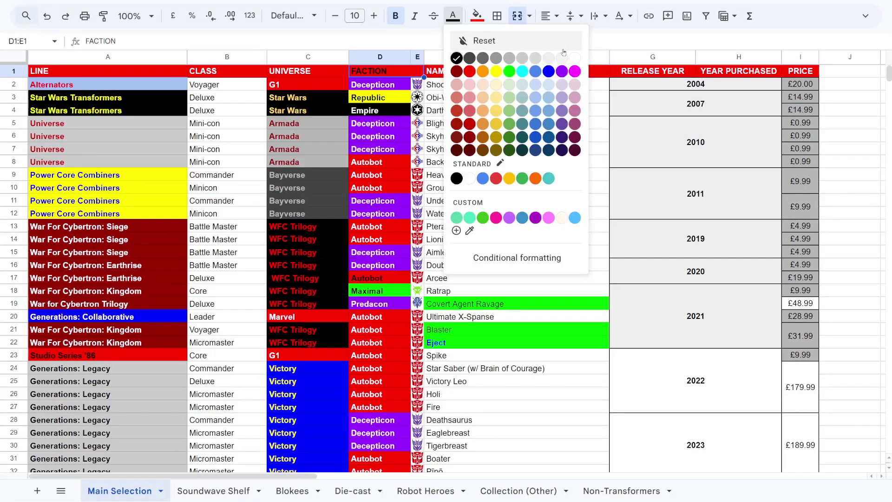
click(574, 58)
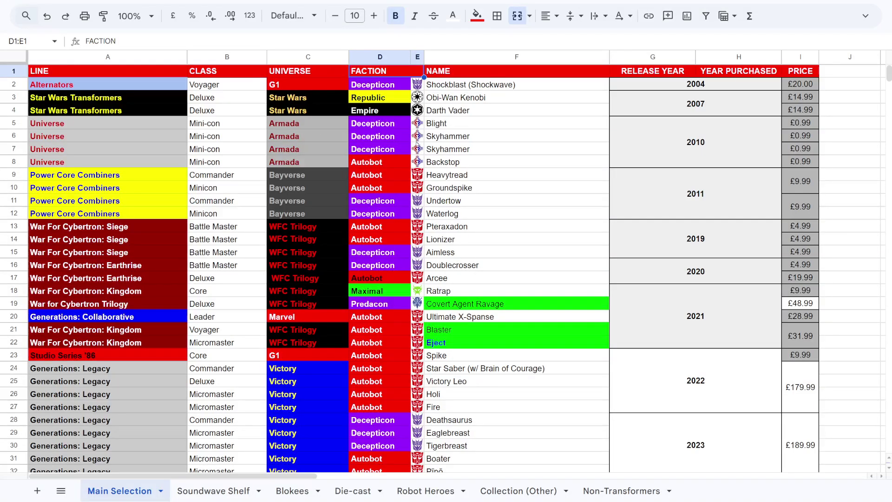
Examine the NAME, RELEASE YEAR, YEAR PURCHASED and PRICE columns of the collection list, down to about row 83.
scroll(399, 196, down, 3)
scroll(397, 192, up, 3)
click(471, 85)
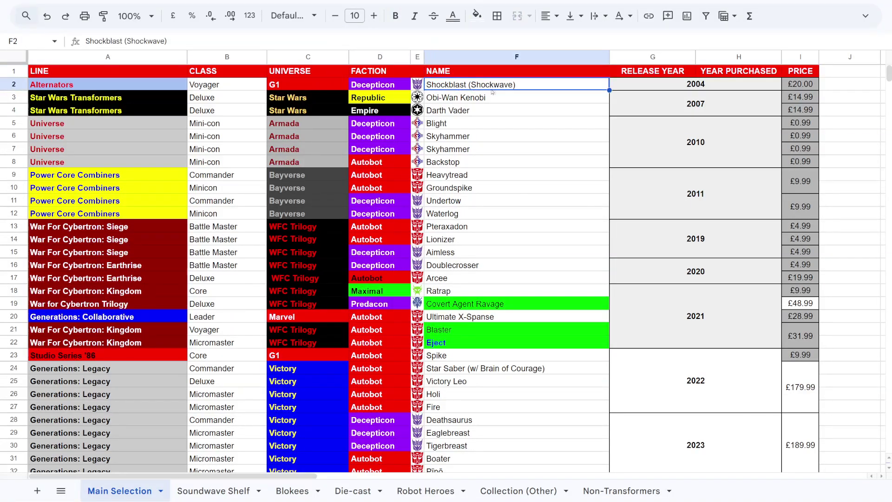
click(651, 74)
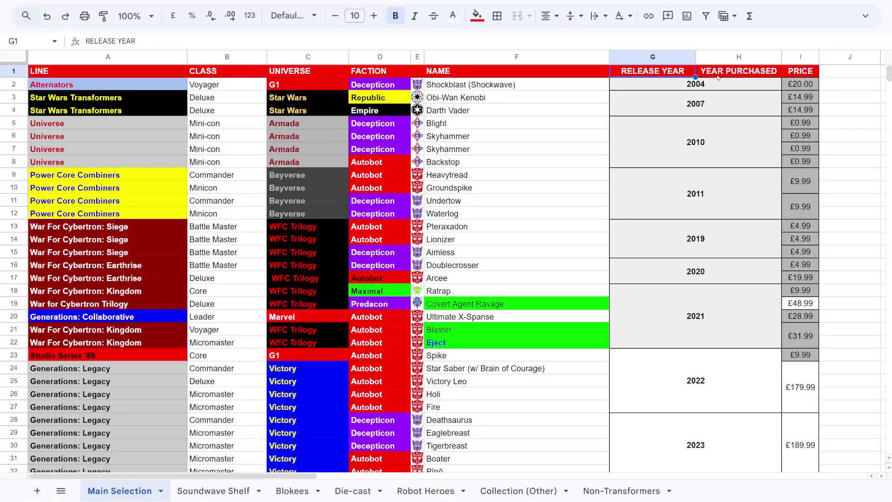
click(726, 74)
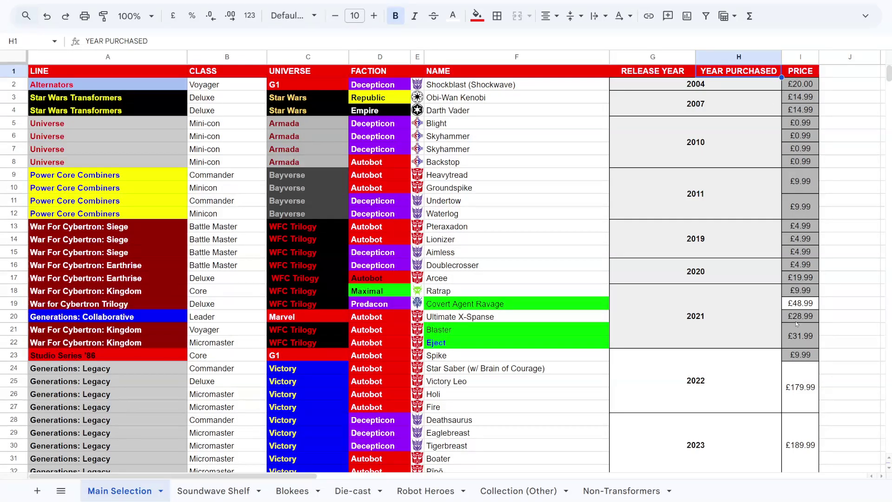
scroll(796, 324, down, 5)
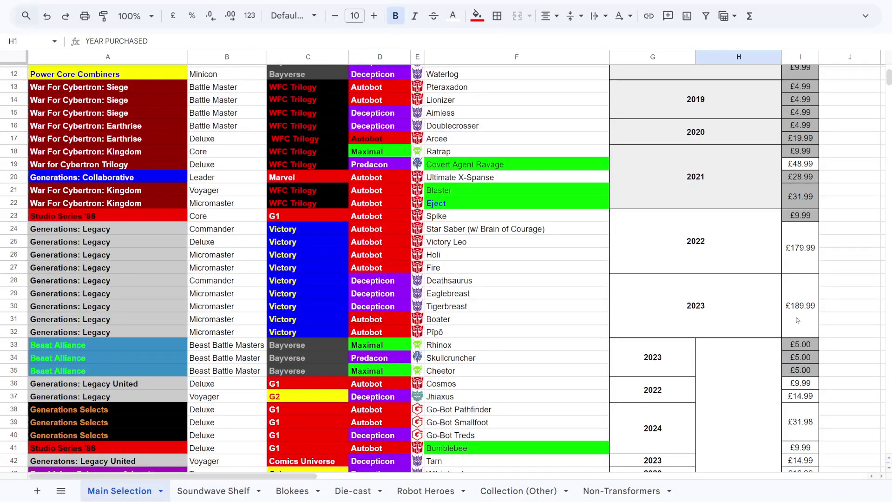
scroll(797, 320, up, 5)
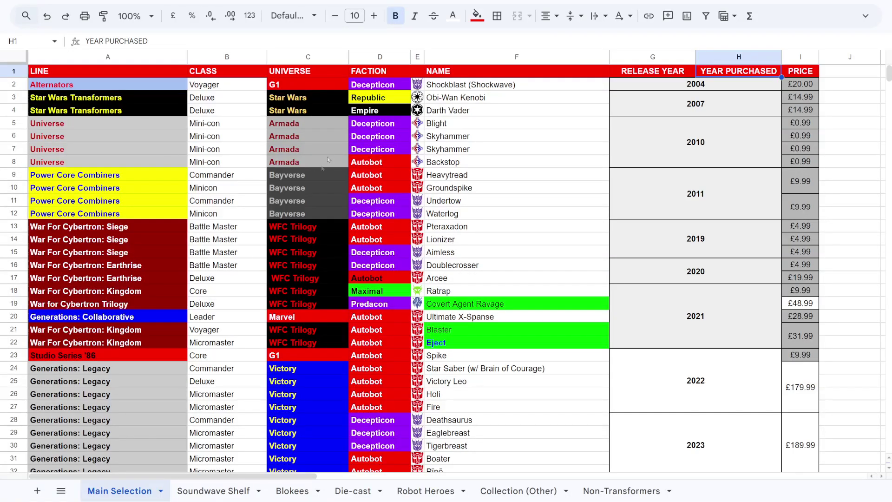
scroll(230, 180, down, 1)
scroll(209, 170, up, 1)
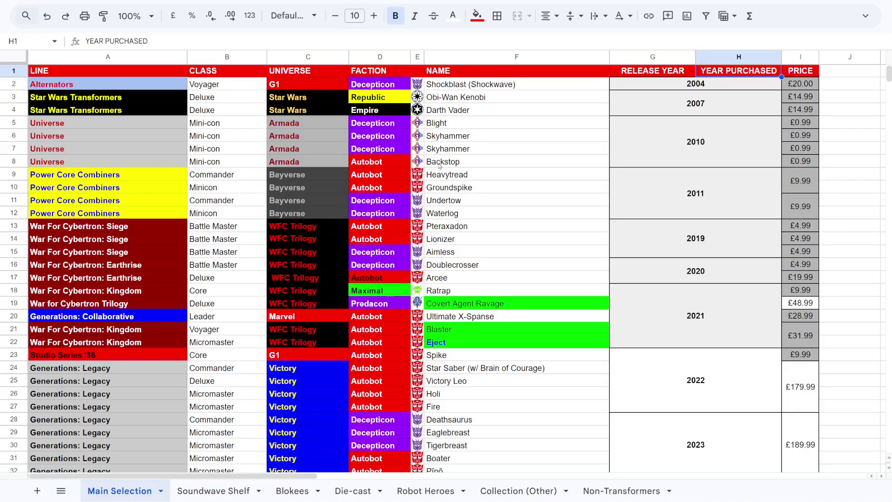
scroll(439, 166, down, 8)
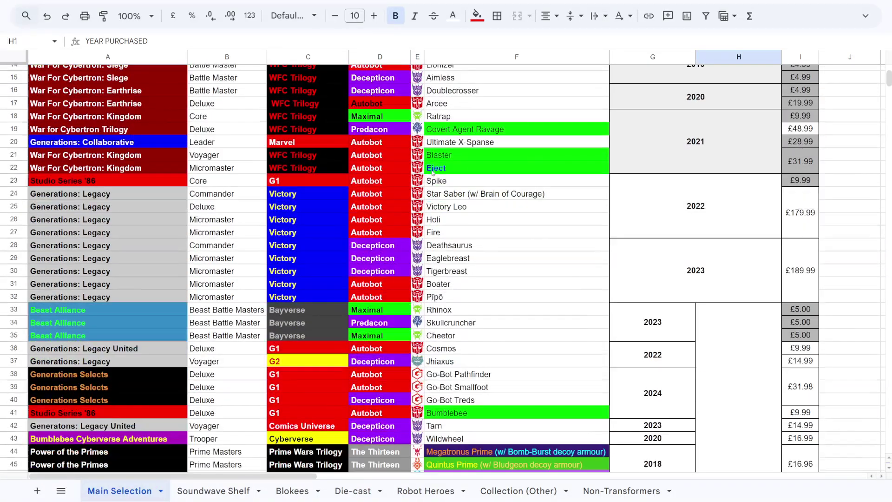
scroll(432, 171, down, 9)
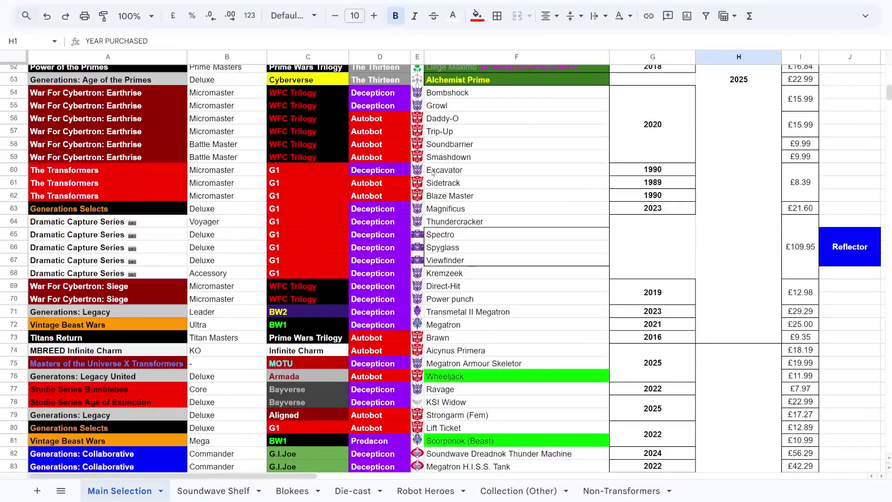
scroll(432, 171, up, 17)
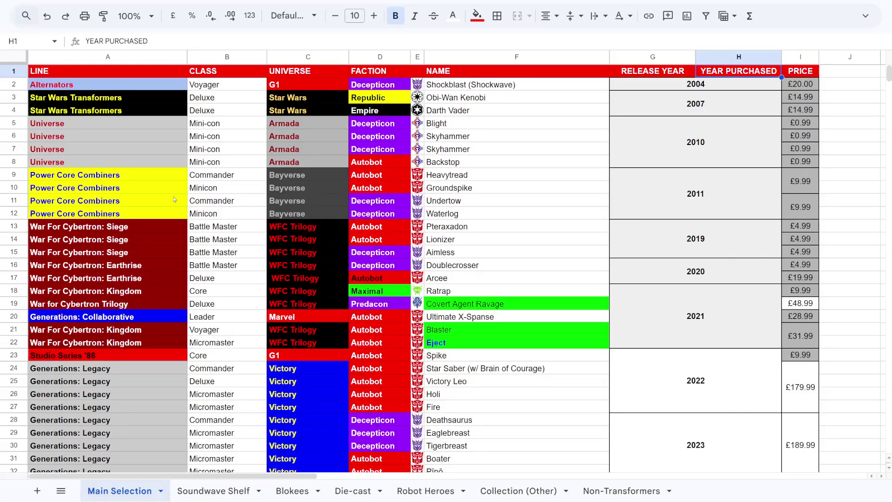
Examine the early collection entries around the Power Core Combiners and War For Cybertron lines on the Main Selection sheet.
click(206, 192)
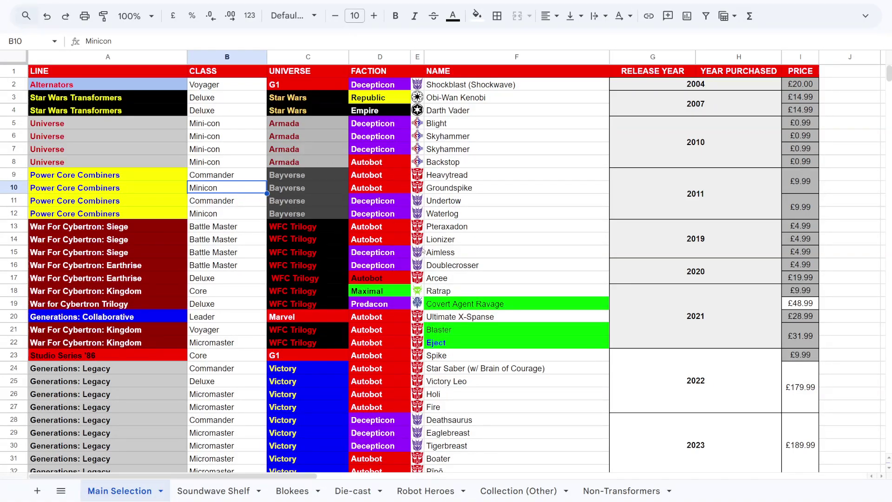
scroll(417, 311, down, 1)
scroll(417, 310, down, 1)
scroll(418, 311, up, 1)
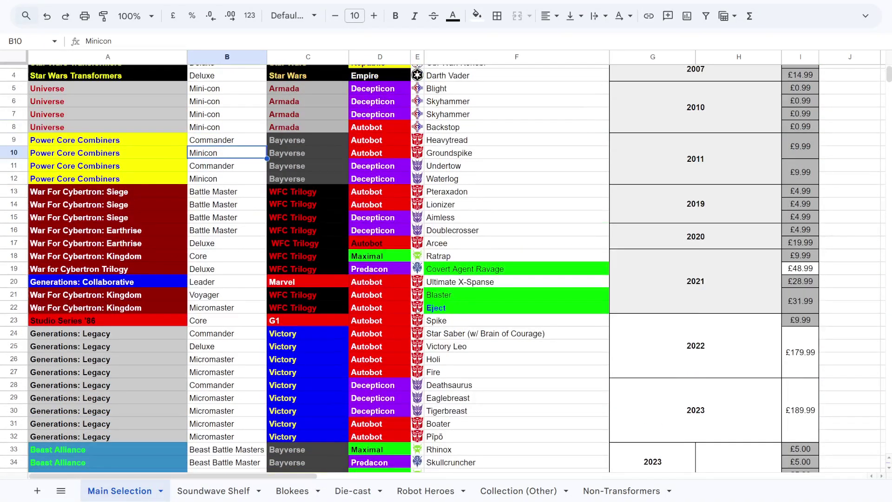
scroll(417, 310, up, 1)
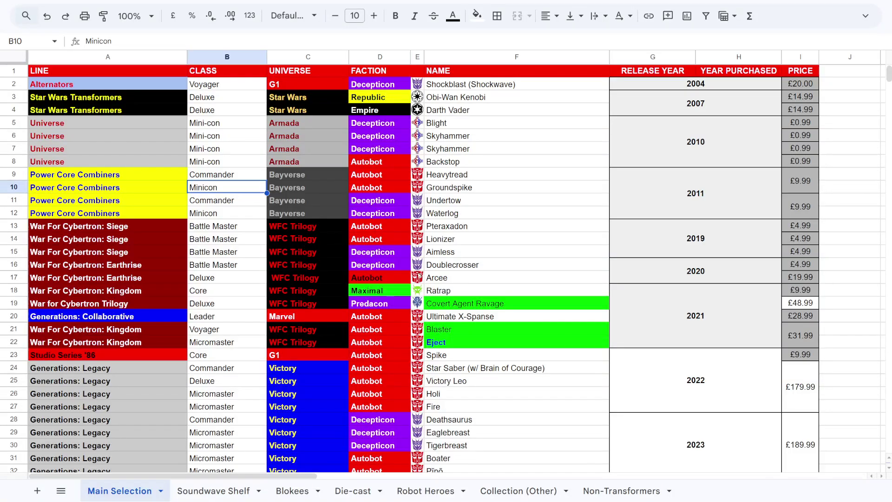
scroll(419, 275, down, 1)
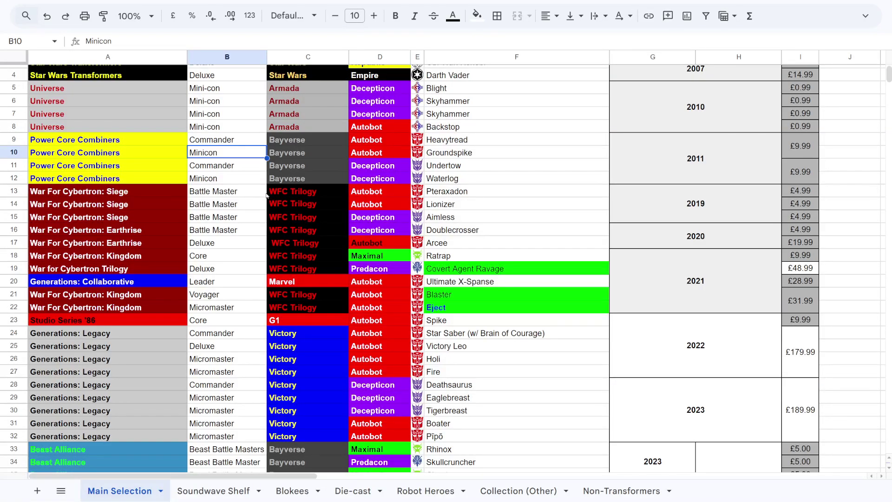
Open the Soundwave Shelf sheet and view its first entry, the War For Cybertron: Siege Soundwave.
click(233, 492)
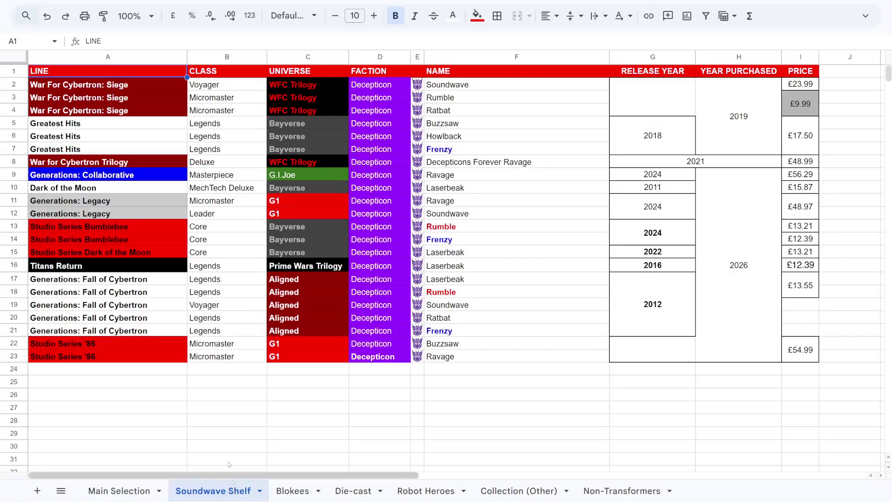
click(147, 84)
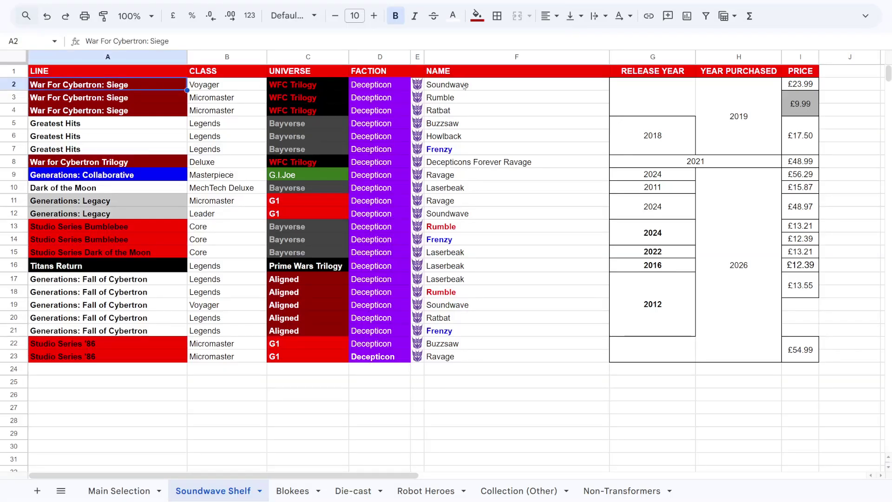
click(486, 88)
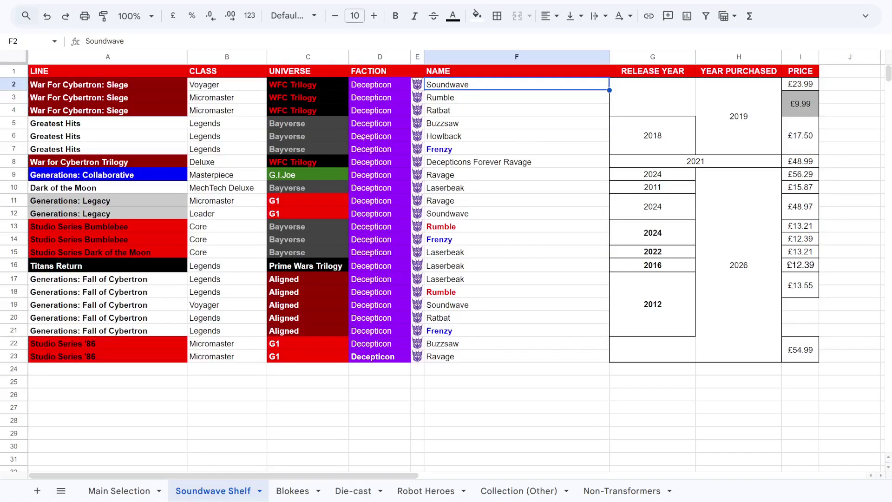
Return to the Main Selection sheet and review the War For Cybertron and Generations: Legacy rows.
click(122, 490)
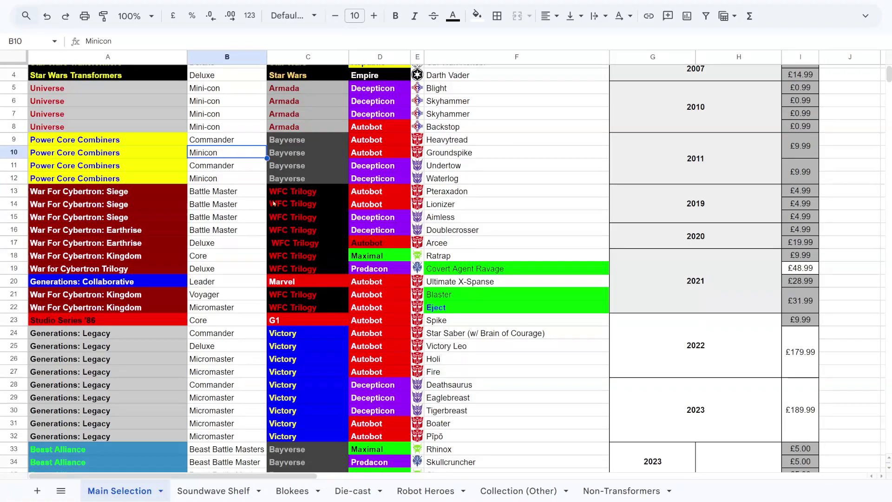
scroll(449, 209, down, 1)
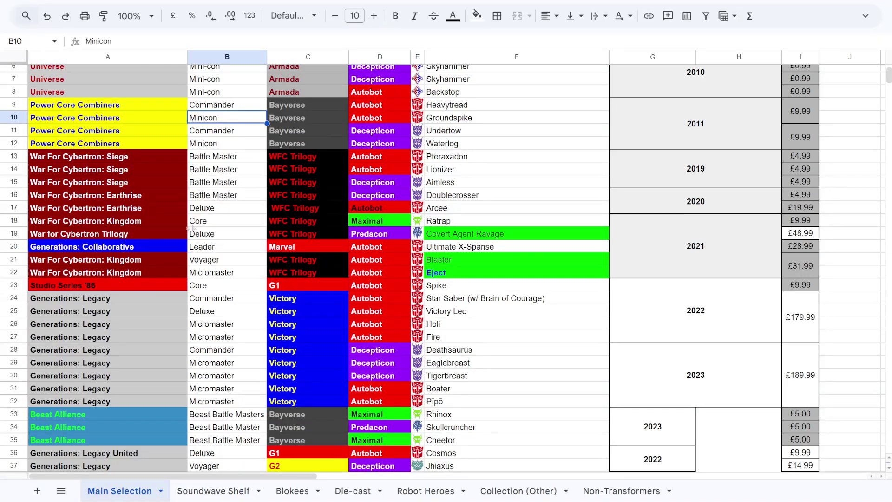
scroll(85, 205, down, 1)
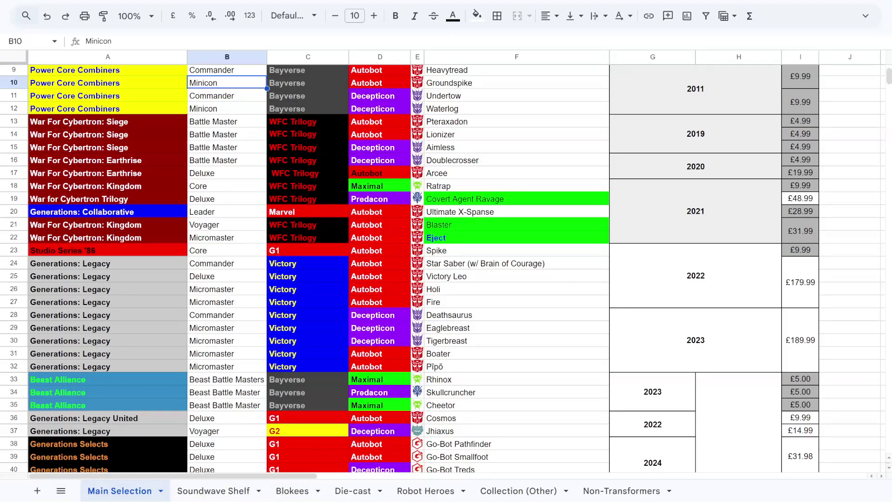
Check the Soundwave Shelf sheet again and return to Main Selection to review the rows from Covert Agent Ravage down to the Generations Selects entries.
click(213, 491)
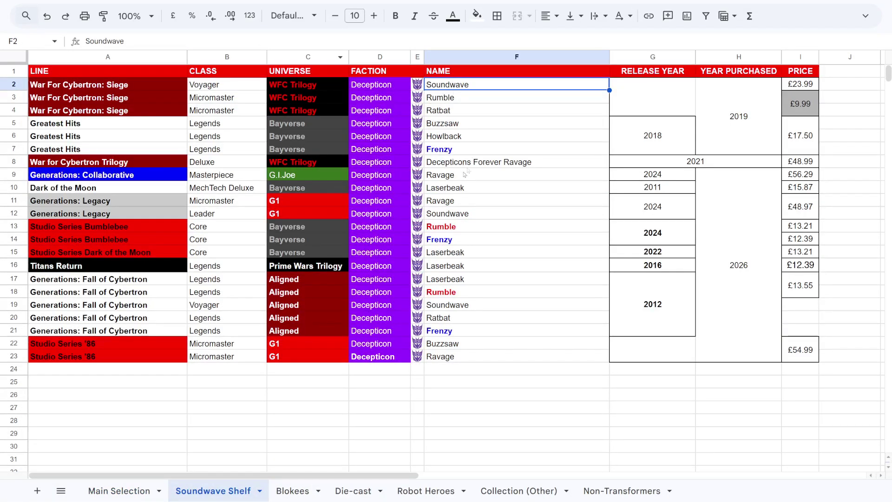
click(106, 491)
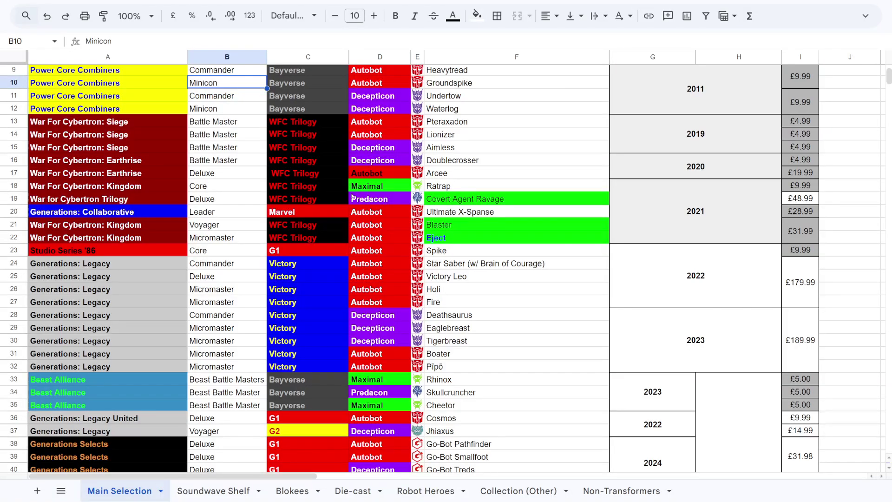
scroll(376, 199, up, 3)
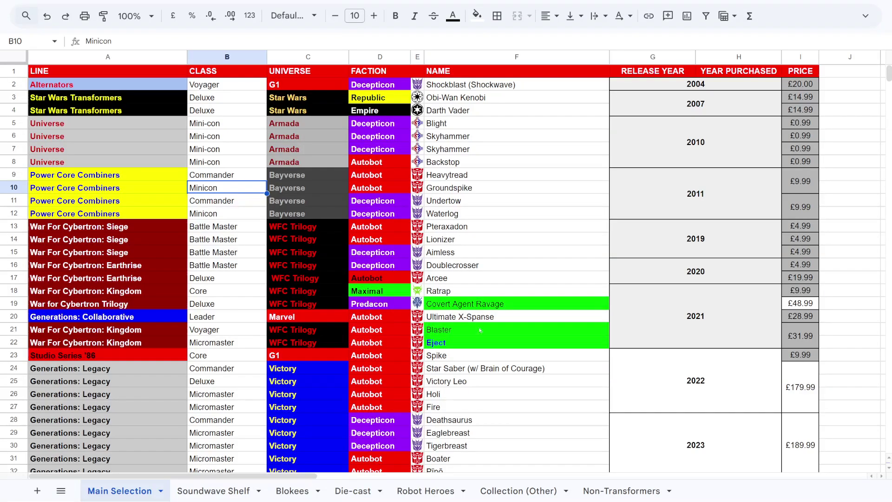
scroll(382, 304, down, 2)
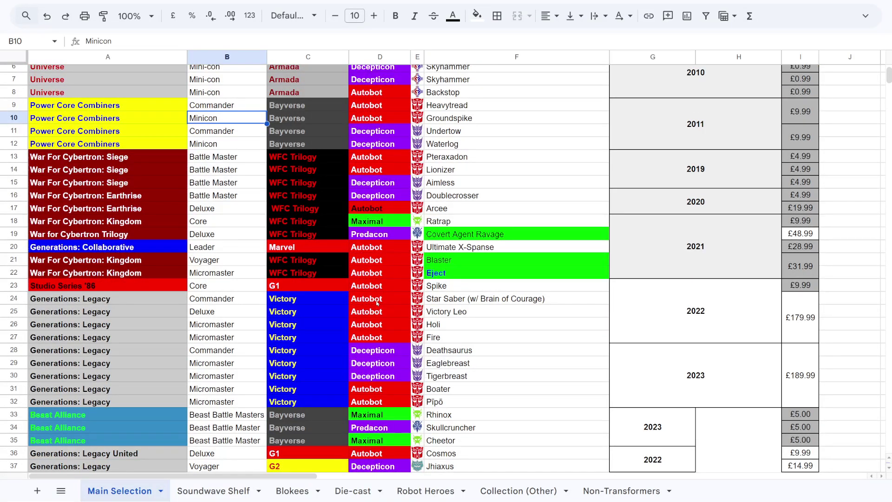
scroll(376, 302, down, 1)
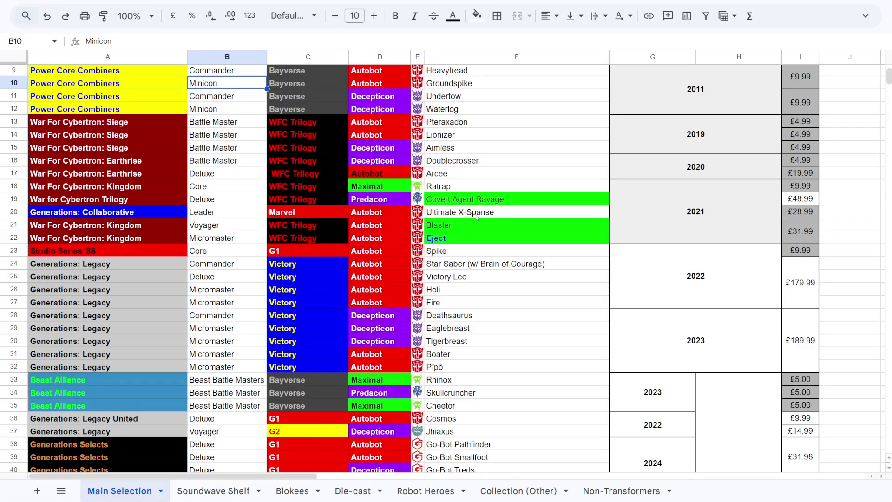
scroll(468, 216, down, 1)
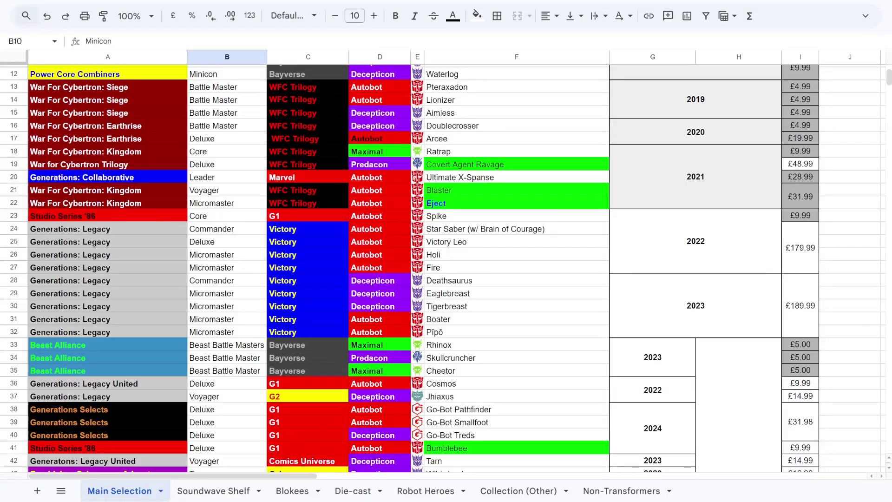
Skim the Main Selection sheet from the header row down past the Generations Selects entries and return to the first rows.
scroll(309, 112, up, 4)
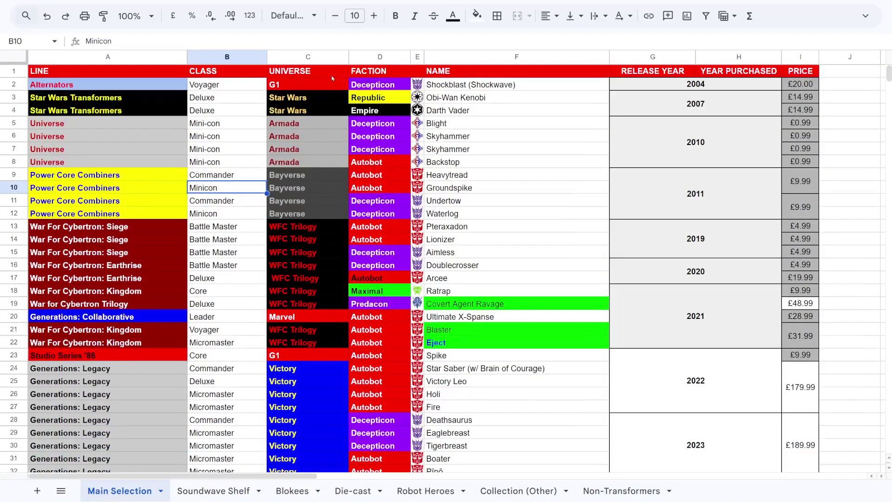
scroll(309, 113, down, 4)
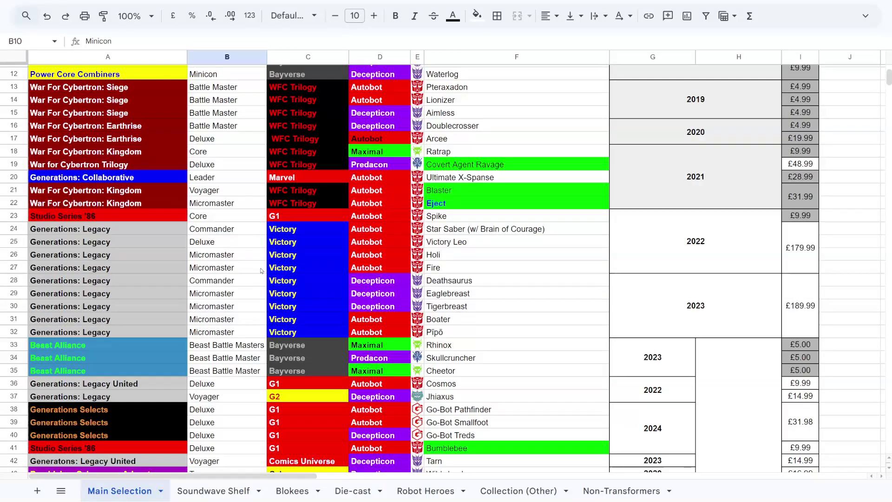
scroll(255, 277, down, 2)
scroll(255, 277, down, 2)
scroll(215, 290, up, 6)
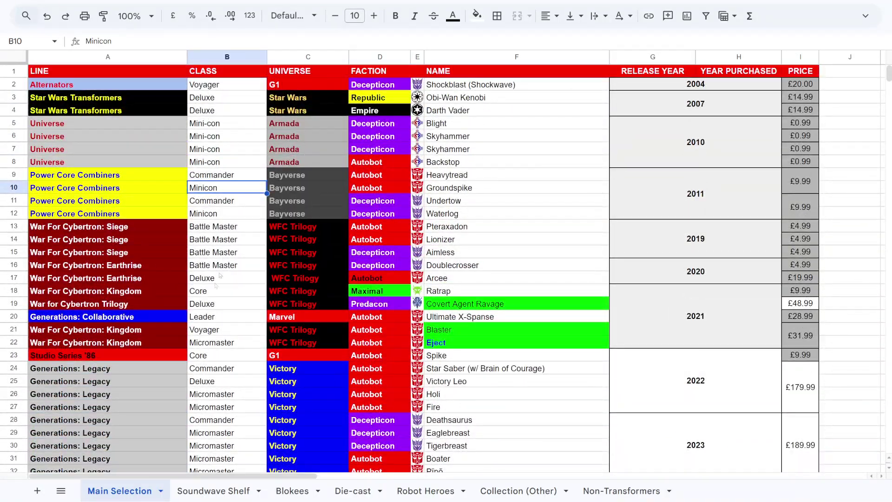
Fill the Arcee name cell in row 17 with bright green.
scroll(196, 314, down, 1)
scroll(197, 314, down, 1)
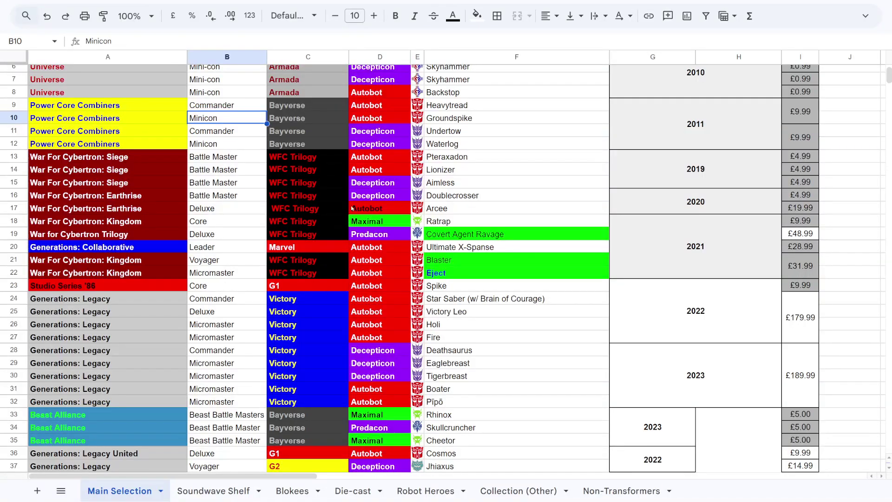
click(441, 210)
click(476, 16)
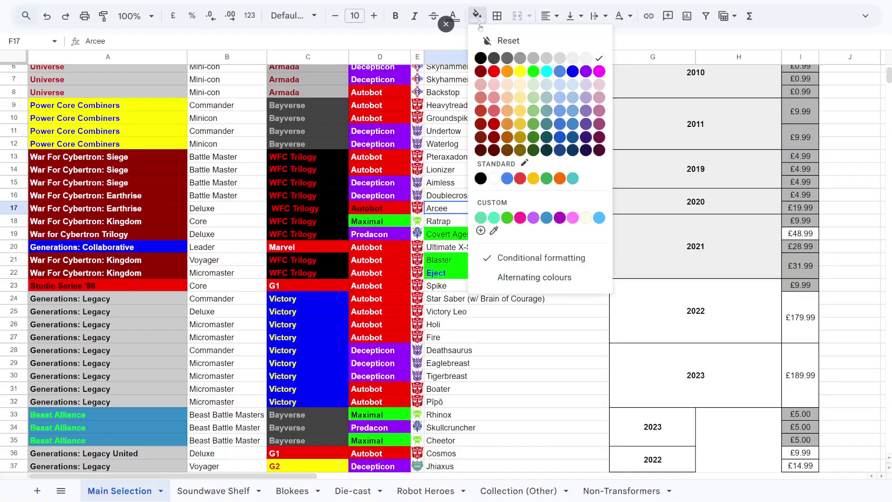
click(530, 73)
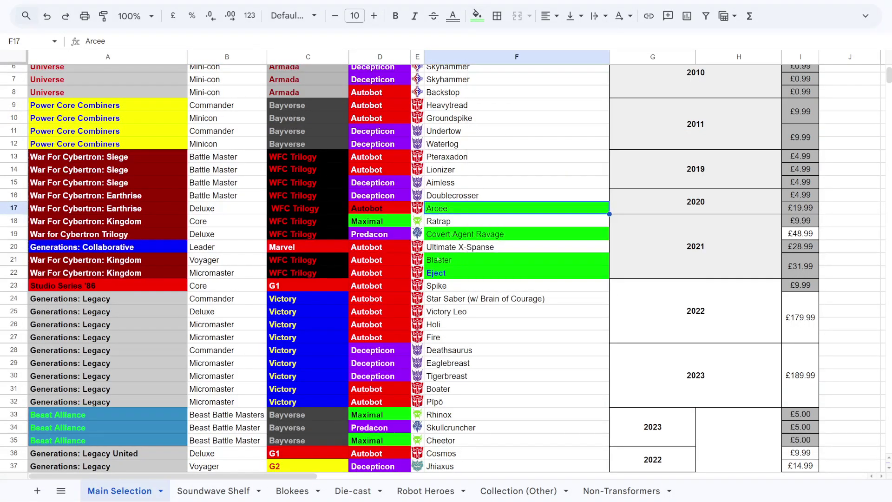
Review the green-filled Covert Agent Ravage, Arcee and Blaster name cells along with the Spike entry.
click(446, 235)
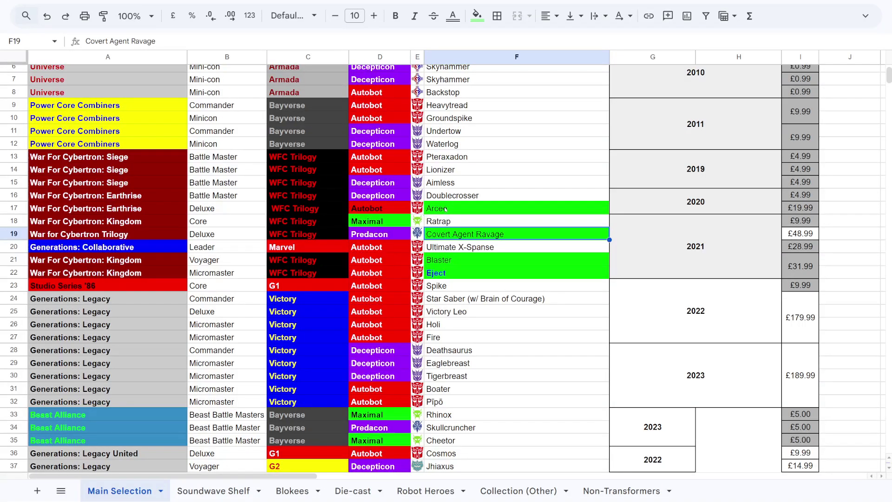
click(457, 209)
click(446, 260)
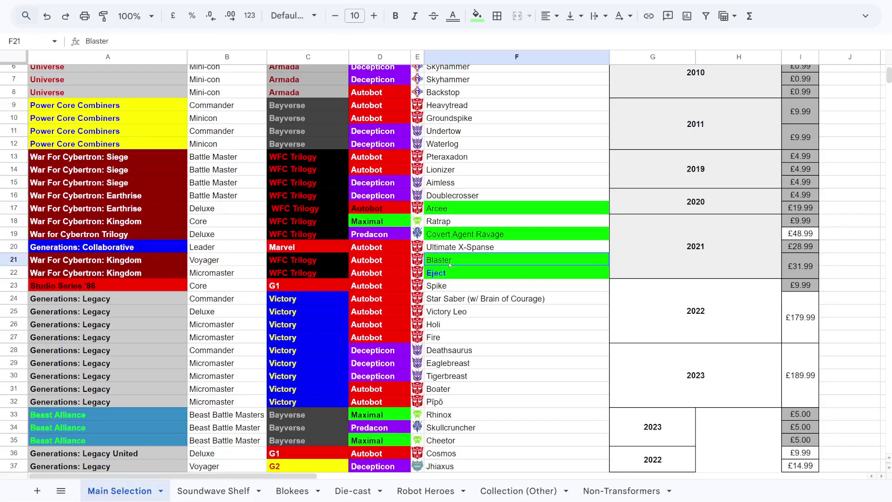
click(444, 287)
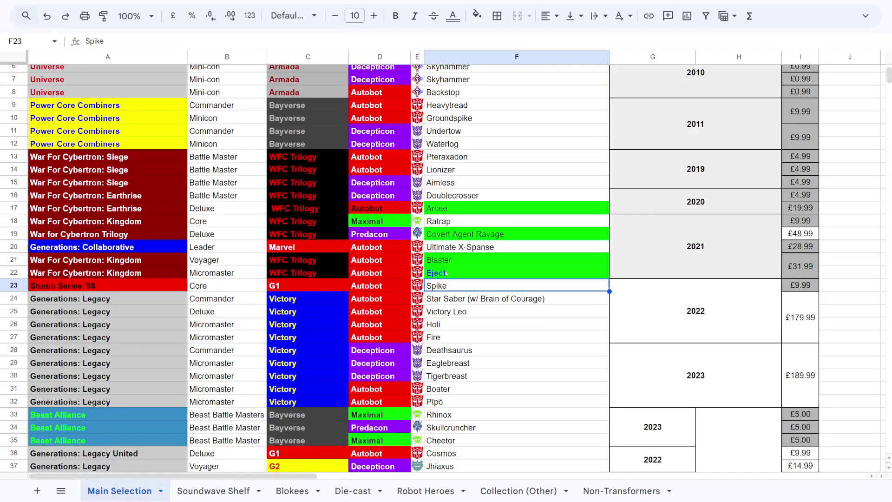
scroll(449, 273, down, 2)
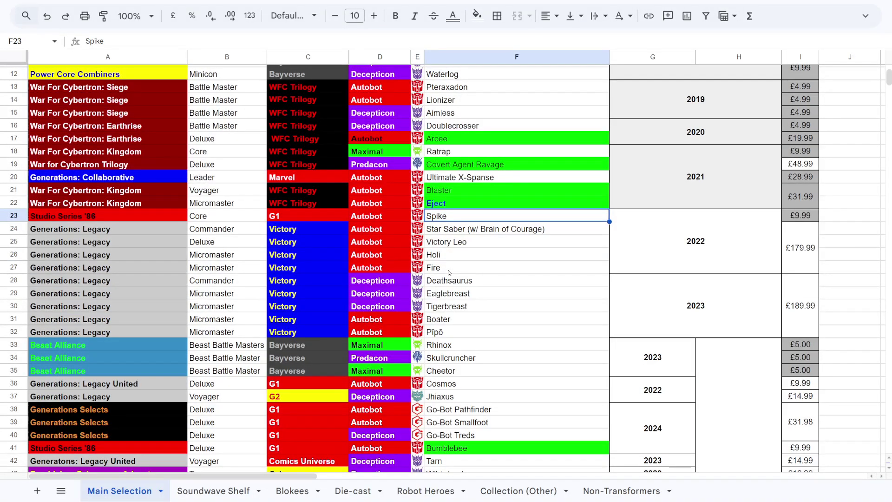
click(450, 168)
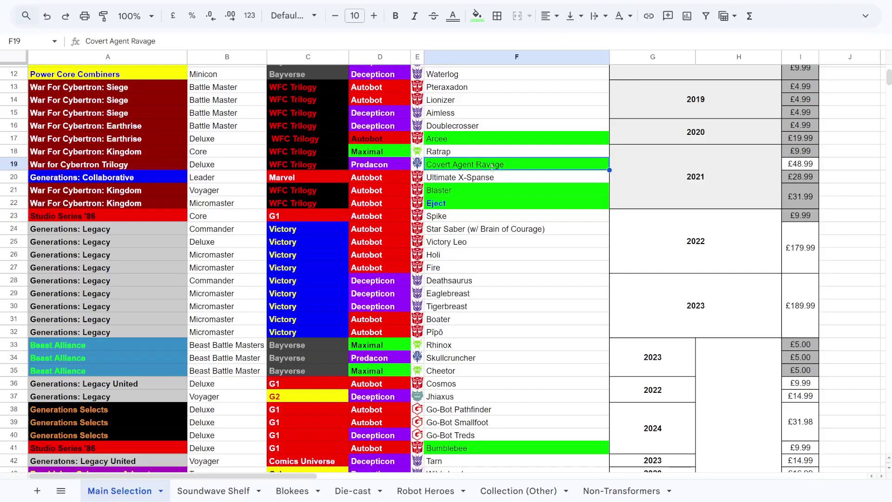
Select the Victory figure names from Star Saber to Pīpō in F24:F32 to review that group.
scroll(456, 236, down, 1)
drag(438, 194, 474, 301)
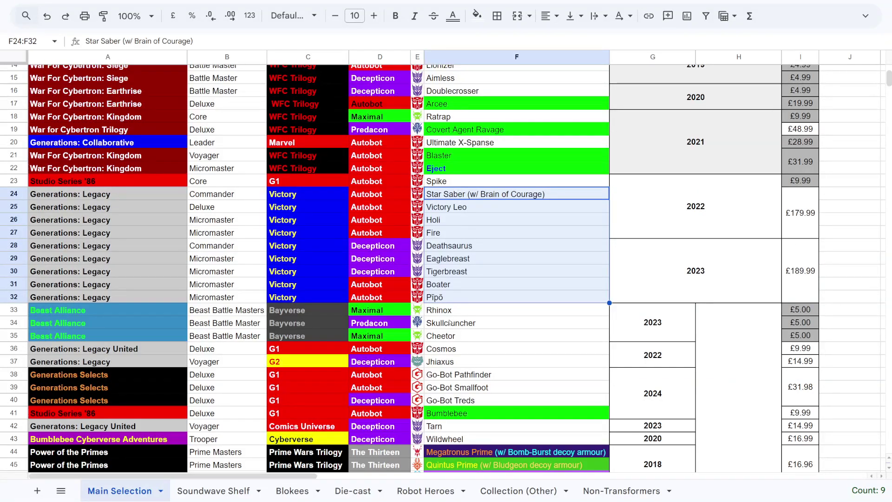
click(466, 300)
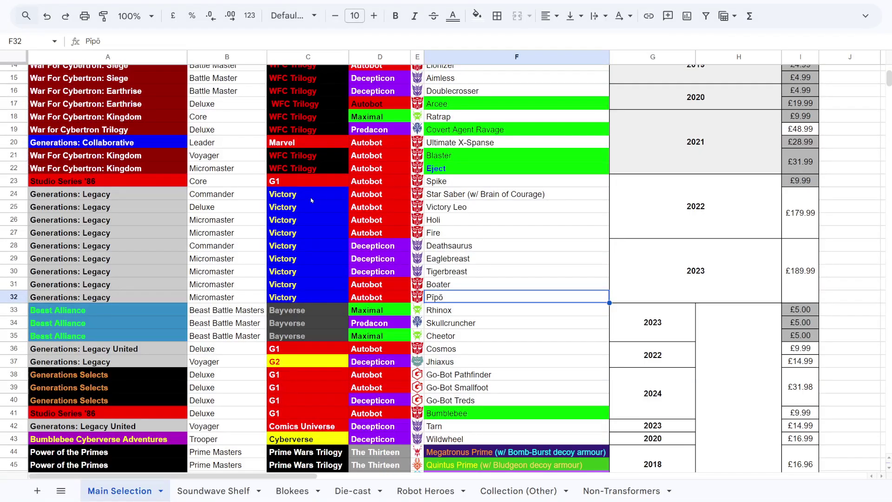
drag(460, 197, 456, 295)
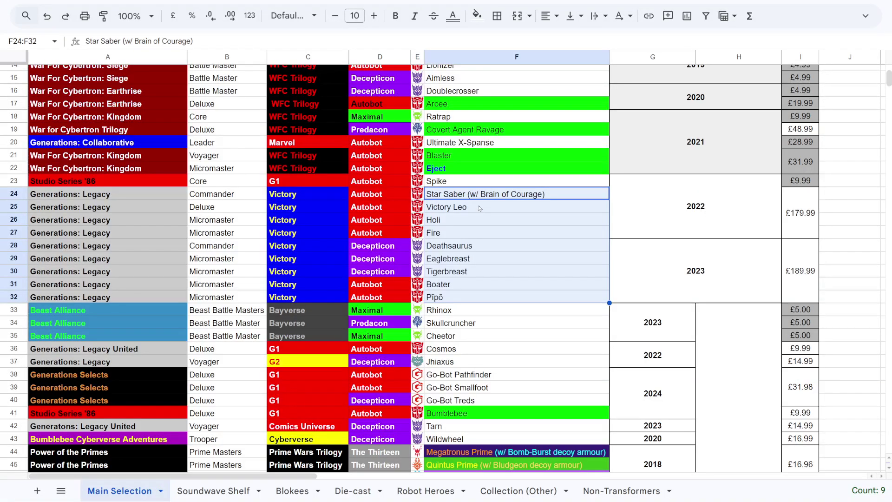
click(471, 298)
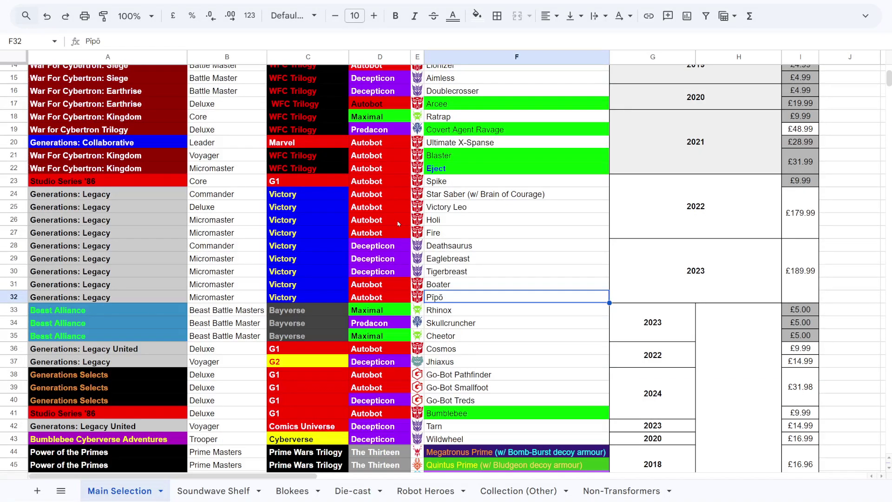
Examine the Beast Alliance entries Rhinox, Skullcruncher and Cheetor, starting from the Rhinox name cell.
scroll(407, 231, down, 1)
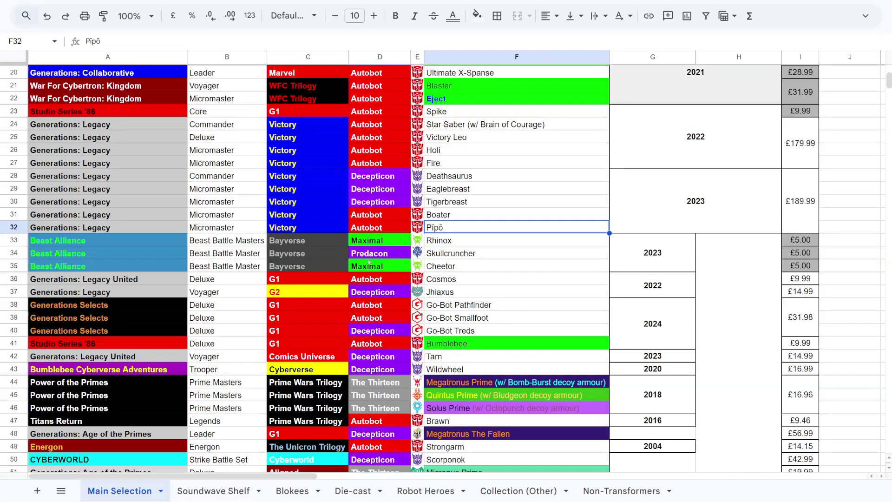
click(441, 243)
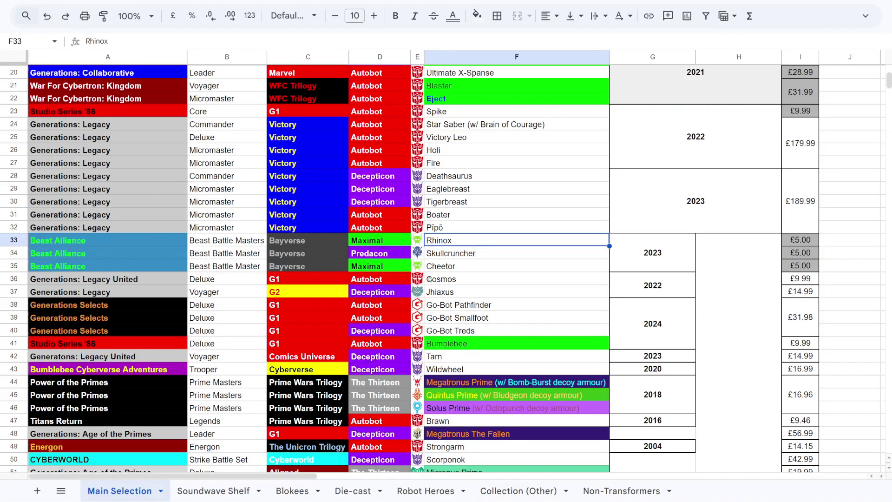
scroll(429, 278, down, 1)
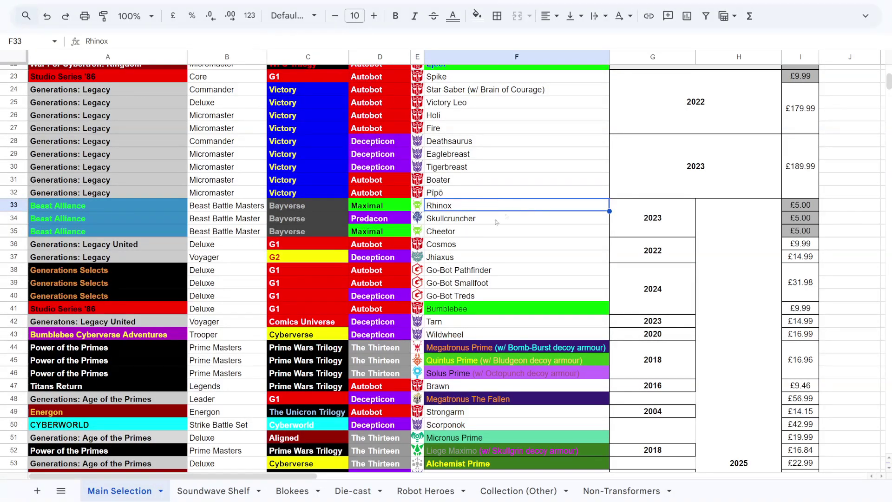
scroll(473, 253, down, 1)
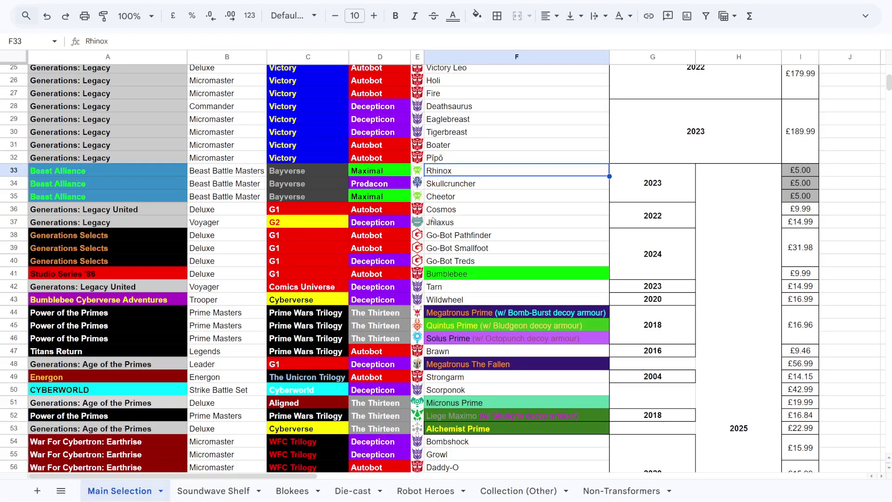
Review the Cosmos and Jhiaxus rows from line to release year, including the faction symbol beside Jhiaxus.
click(452, 210)
drag(112, 209, 642, 218)
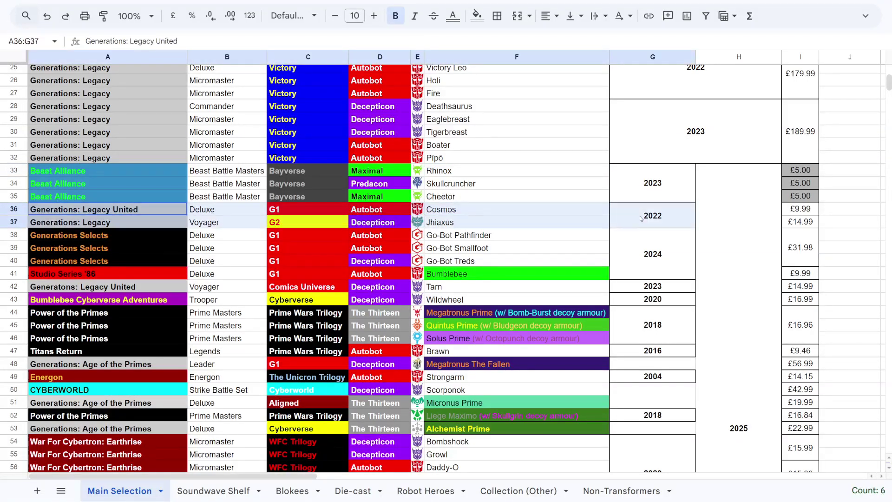
click(571, 215)
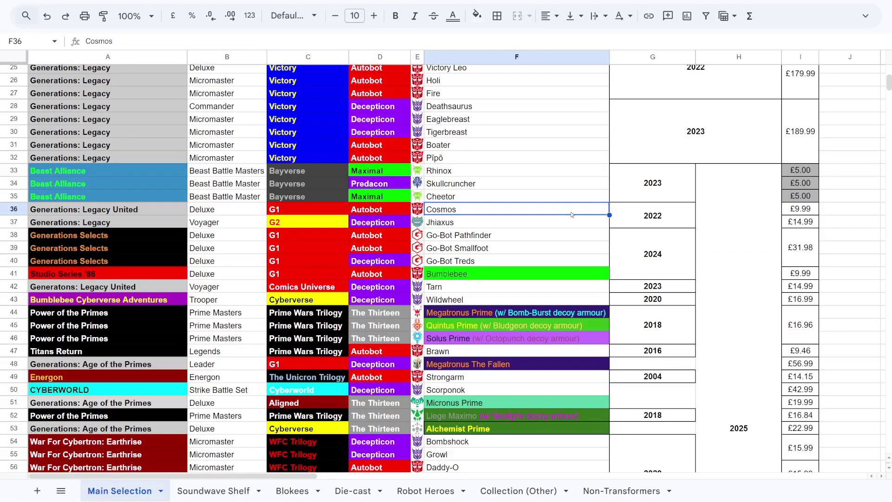
click(437, 224)
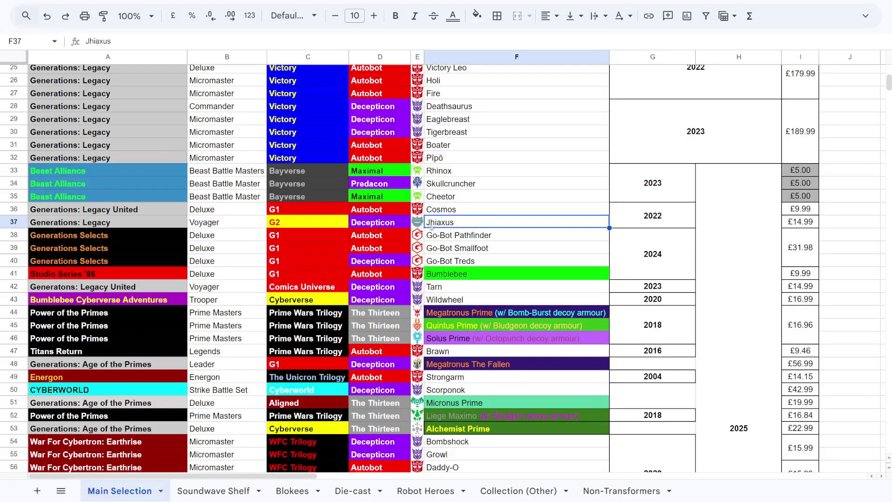
click(411, 221)
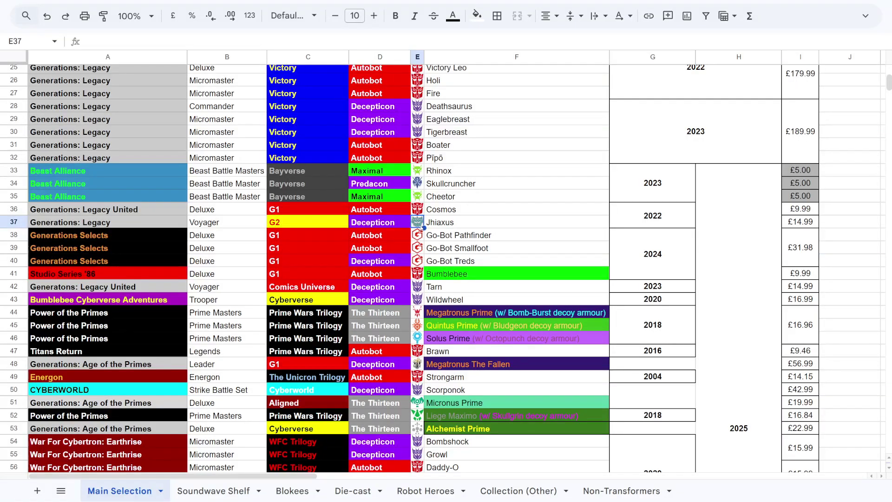
click(436, 225)
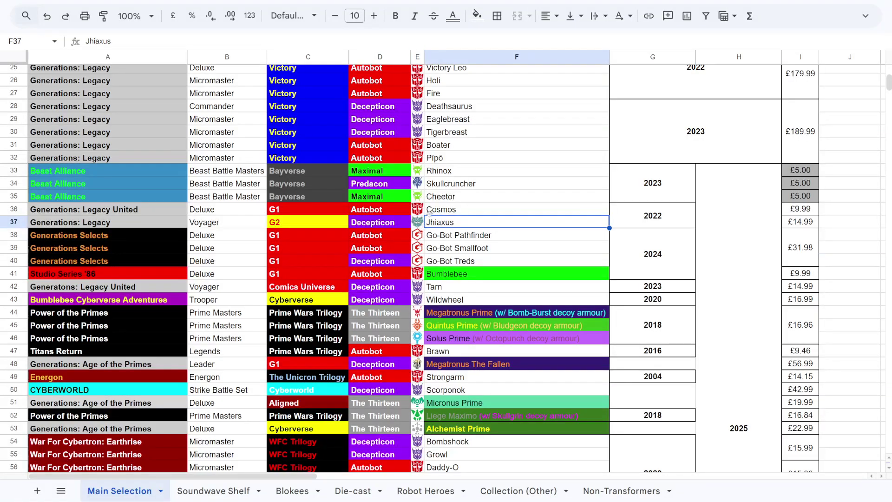
Compare the Cosmos and Jhiaxus entries by alternating between their name cells in rows 36 and 37.
click(445, 211)
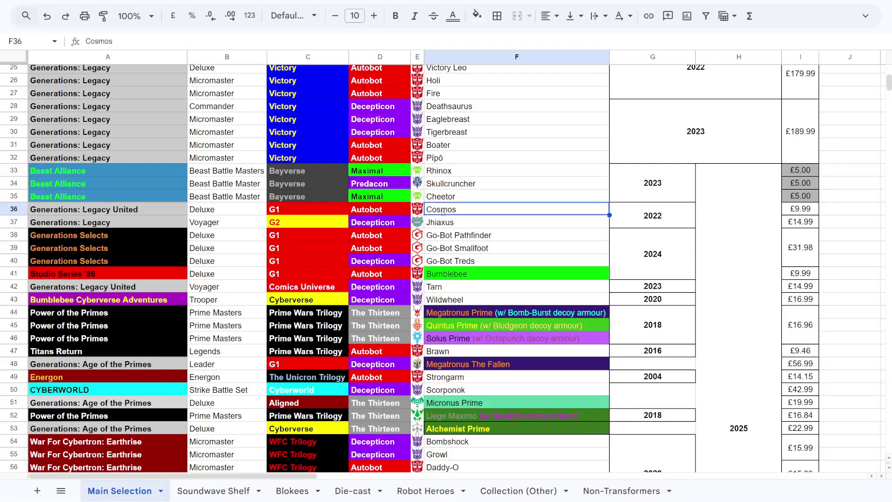
click(445, 223)
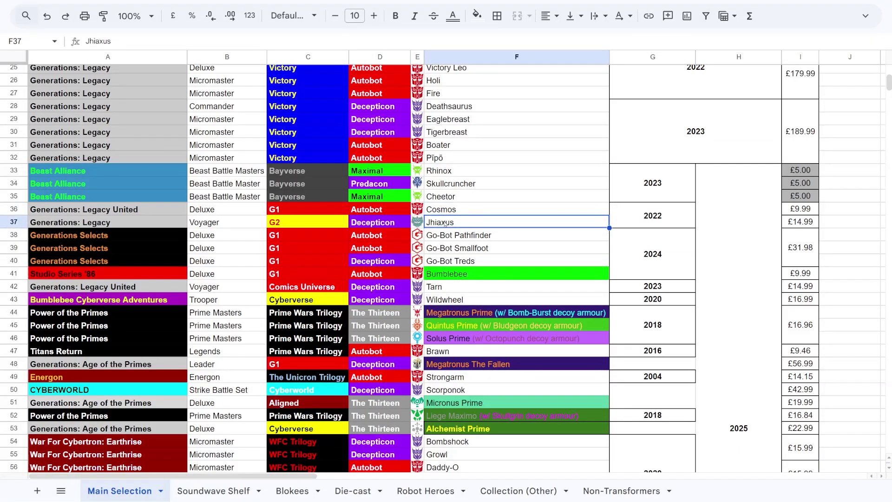
click(442, 212)
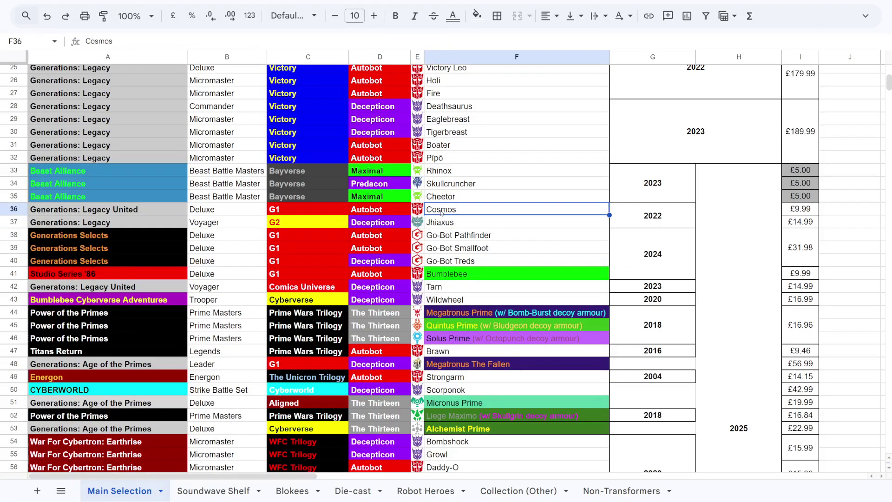
click(442, 227)
click(443, 212)
key(Down)
click(450, 211)
click(448, 224)
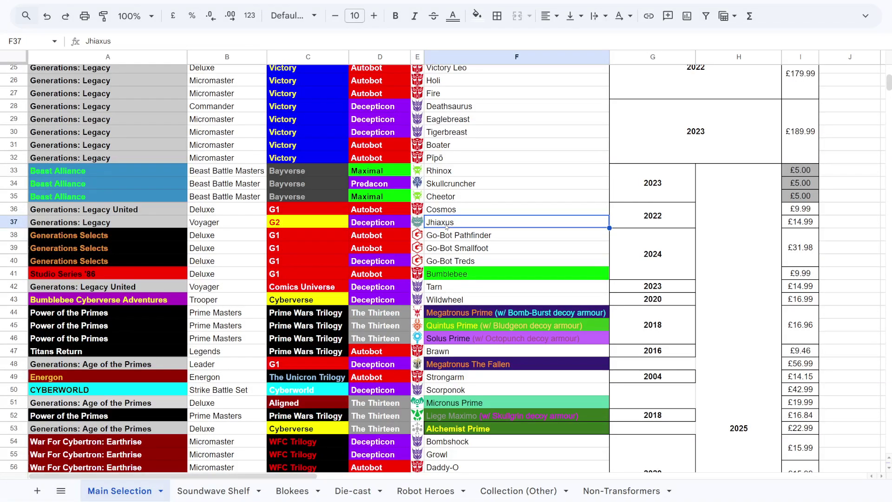
click(439, 209)
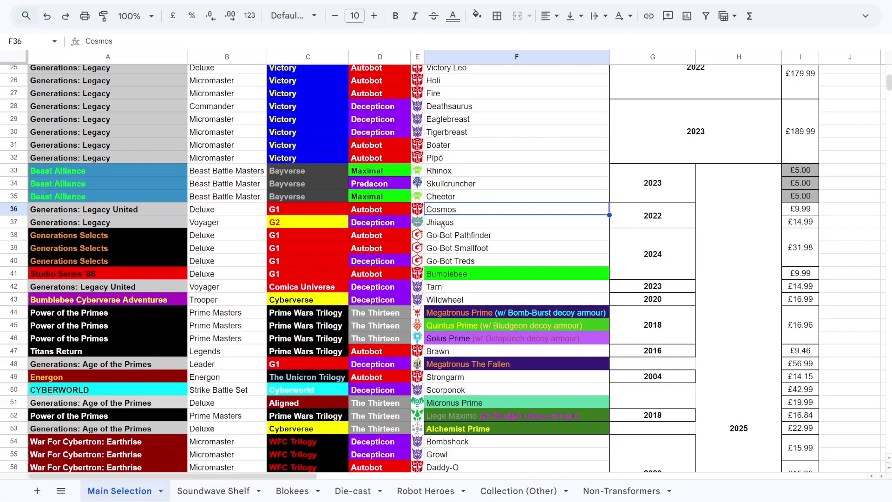
click(442, 224)
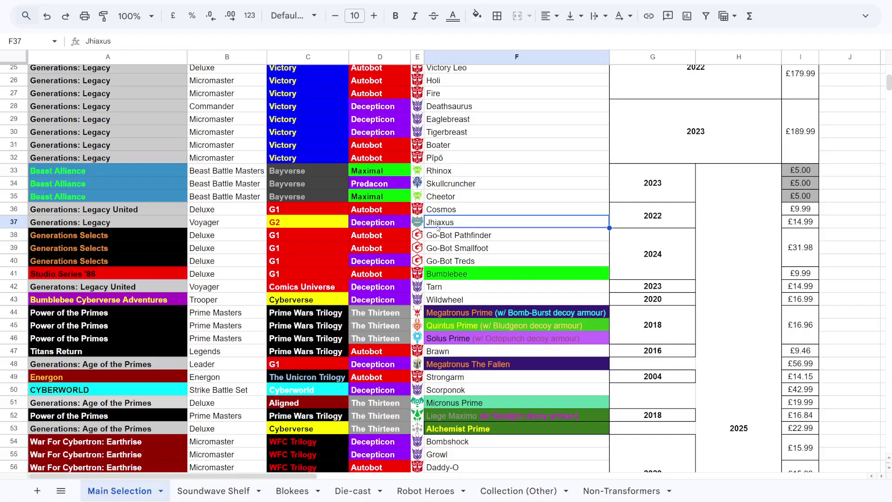
Look back over the Universe, War For Cybertron and Generations: Legacy rows and continue down to the Power of the Primes entries.
scroll(437, 227, up, 6)
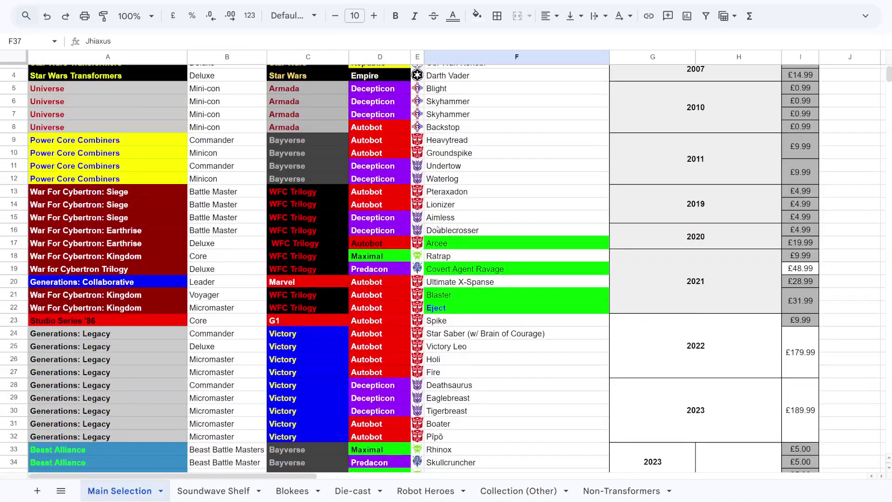
scroll(437, 227, up, 1)
scroll(472, 317, down, 4)
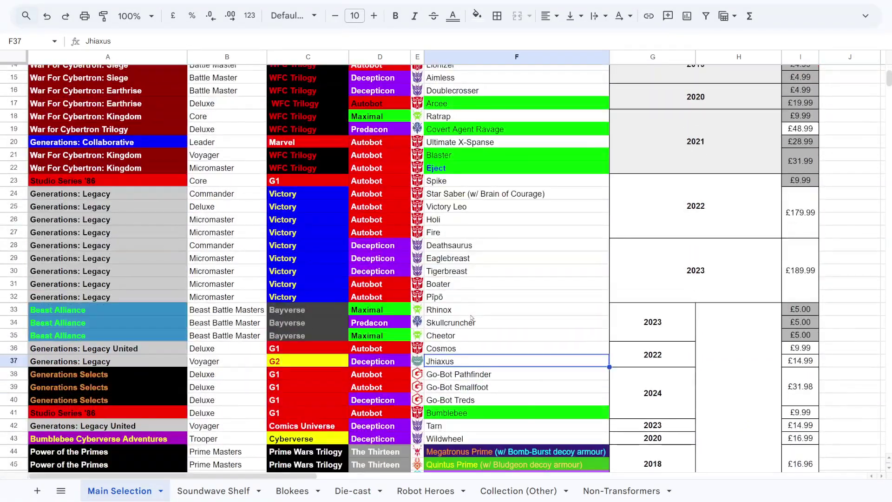
scroll(471, 317, down, 3)
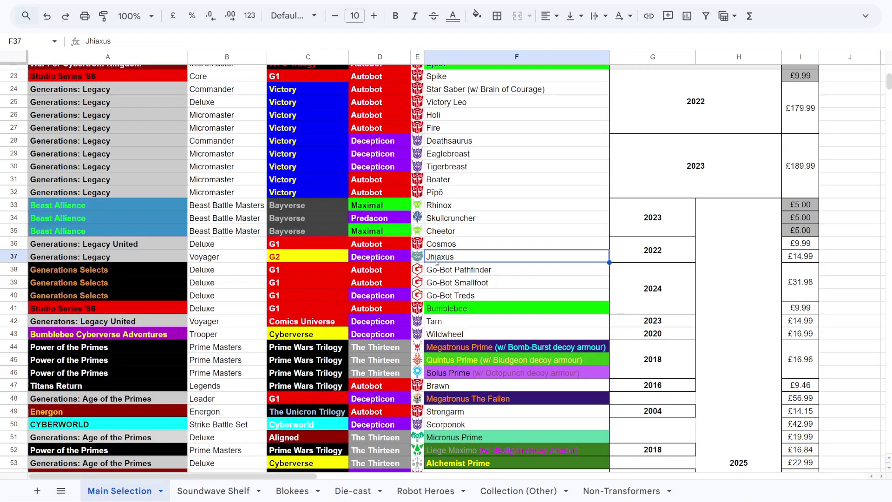
scroll(458, 109, up, 3)
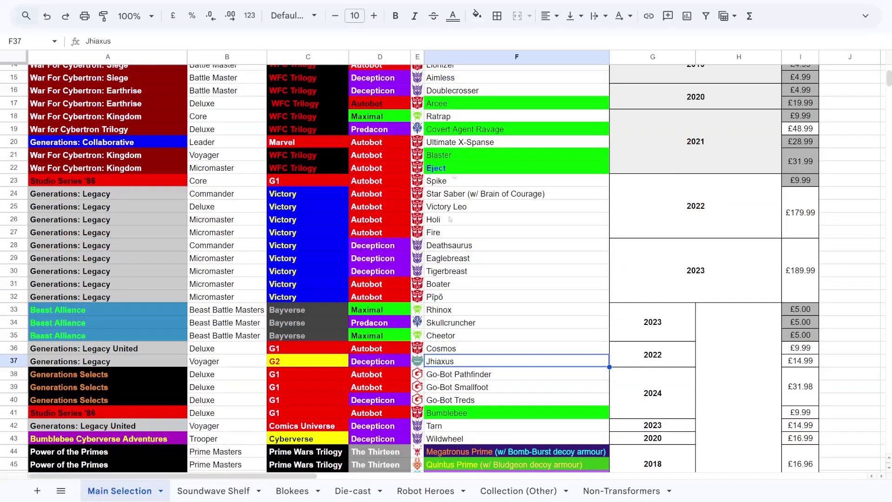
scroll(460, 144, down, 4)
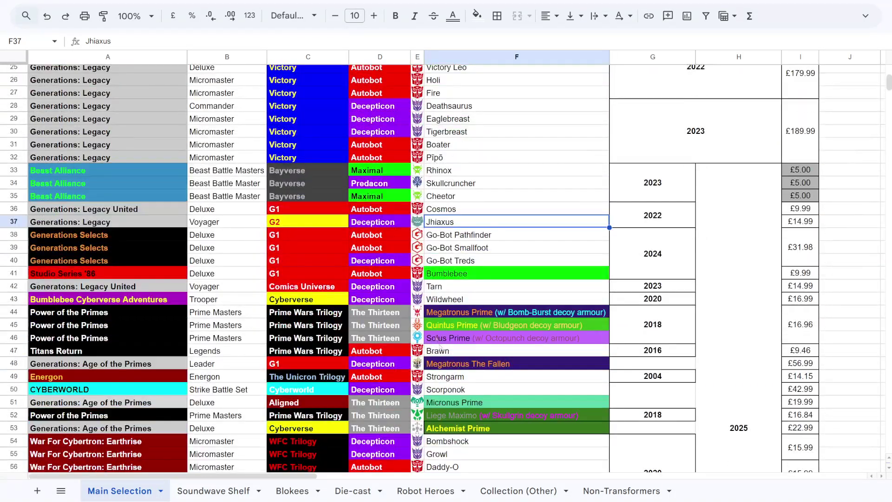
Return to the Cosmos and Jhiaxus name cells and go over the two entries once more.
click(449, 209)
click(450, 222)
click(449, 209)
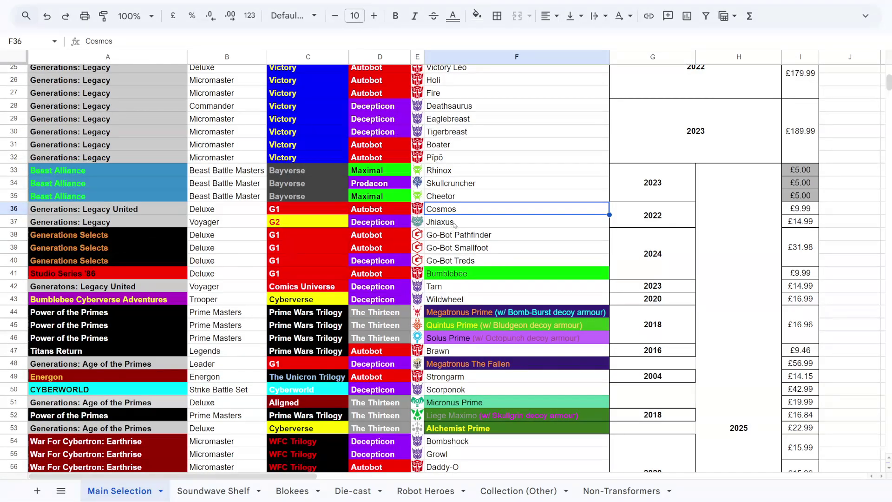
click(456, 224)
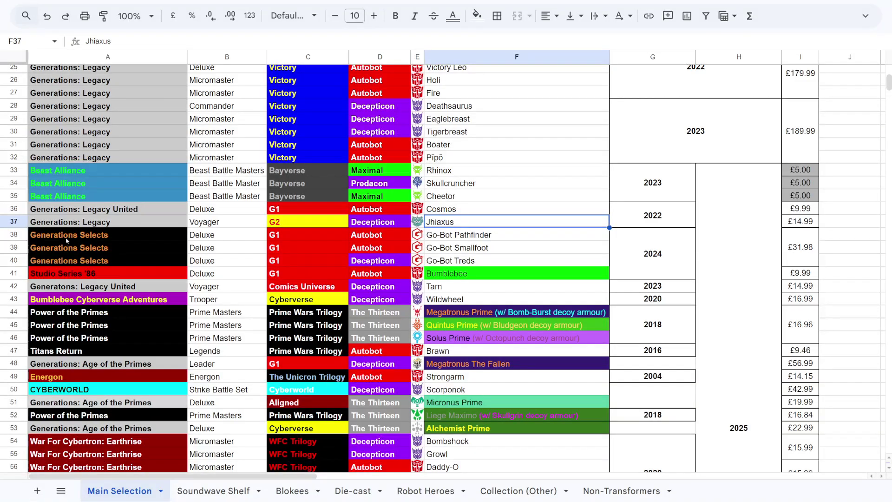
Examine the three Generations Selects Go-Bots, Pathfinder, Smallfoot and Treds, including their line and symbol, alongside the Jhiaxus row.
click(452, 239)
drag(452, 239, 457, 261)
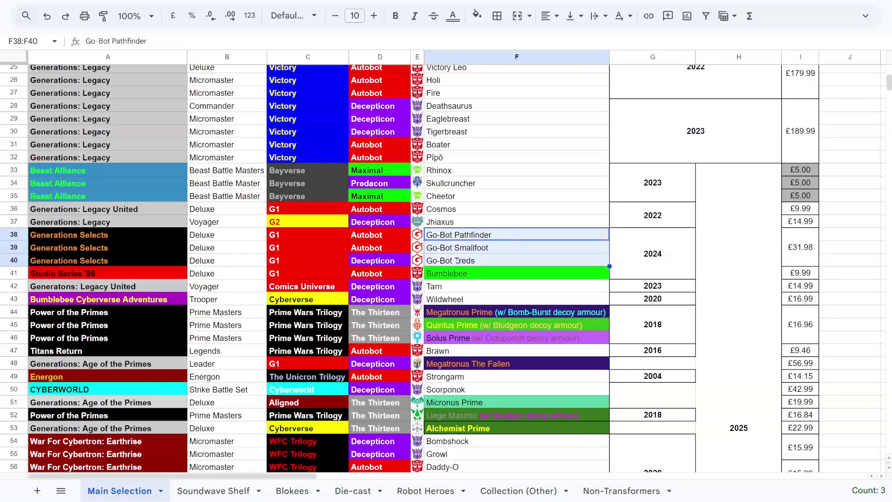
click(113, 238)
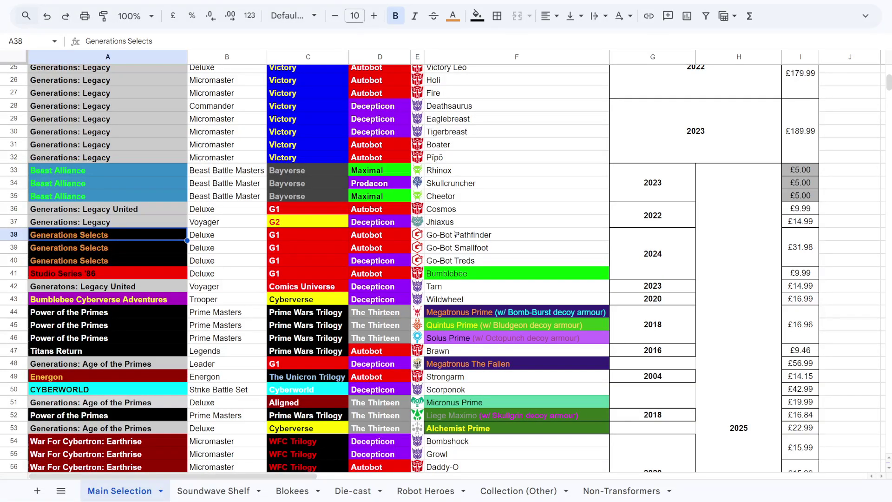
scroll(444, 222, down, 1)
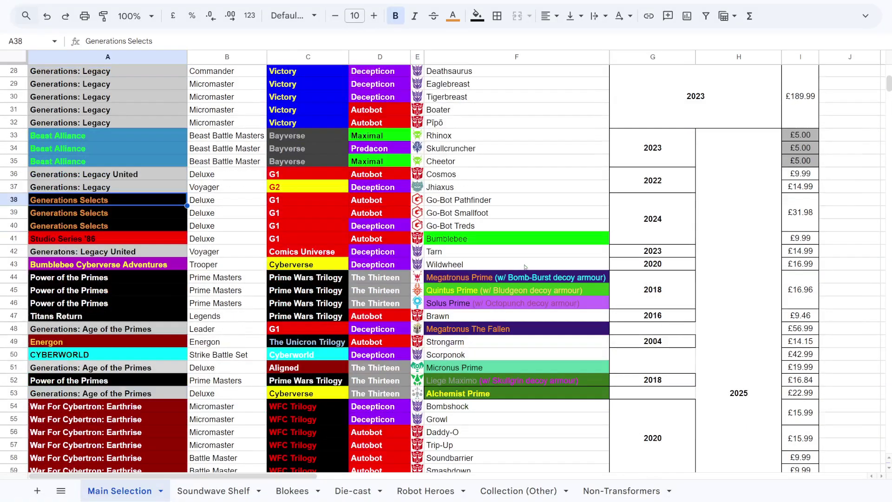
click(420, 203)
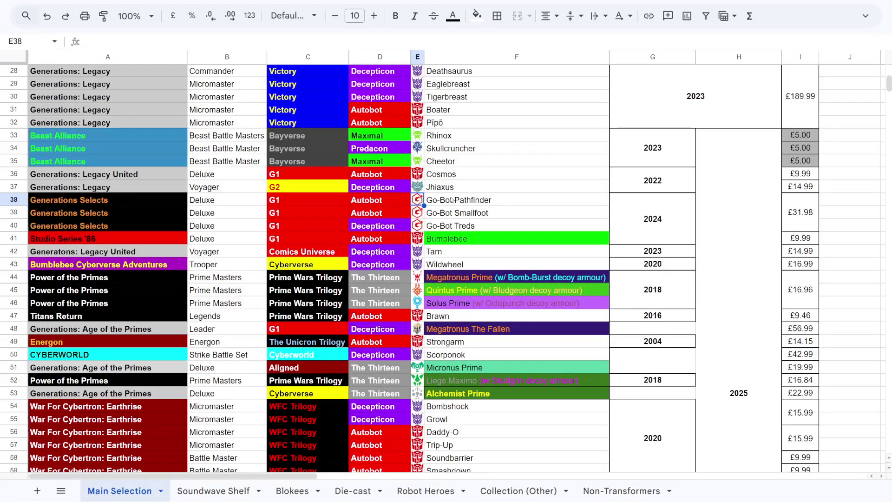
click(495, 200)
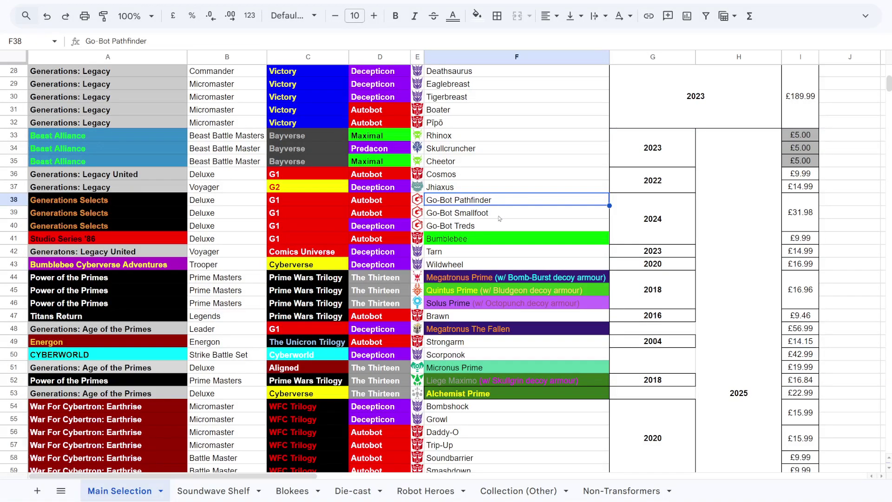
drag(474, 203, 521, 229)
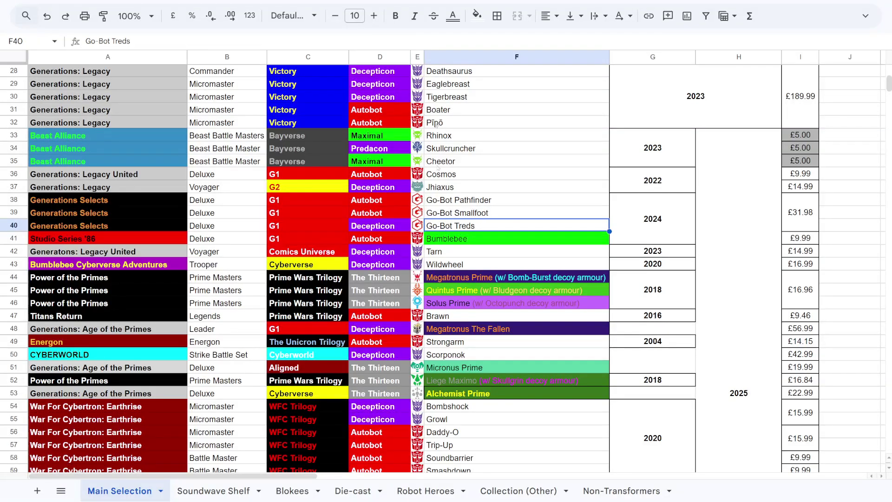
drag(599, 191, 176, 190)
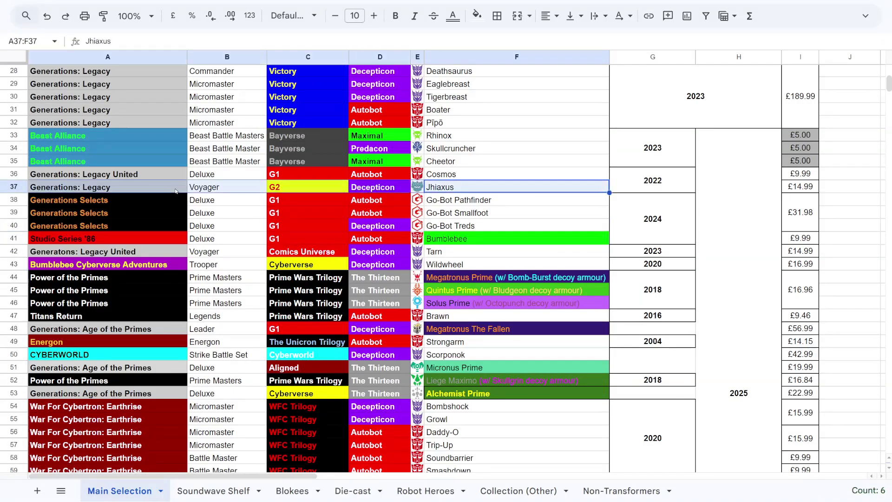
click(463, 226)
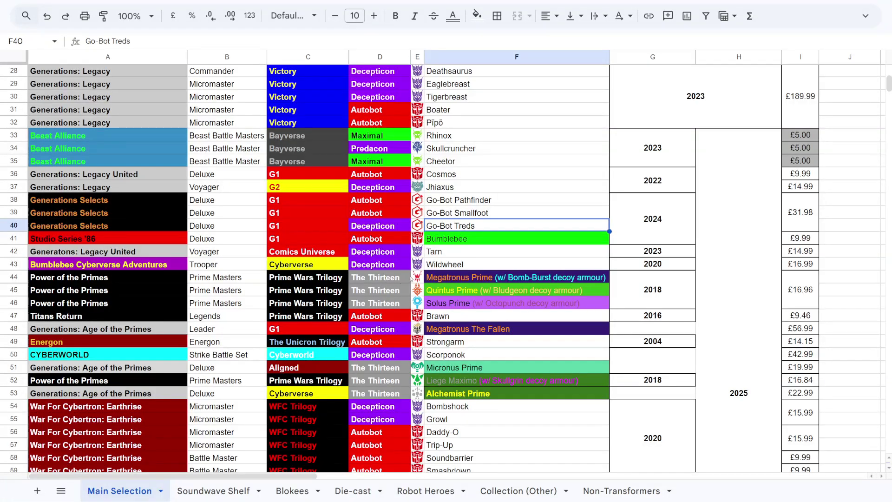
Review the Wildwheel entry in row 43 across its line, class, continuity and name cells.
scroll(413, 274, down, 1)
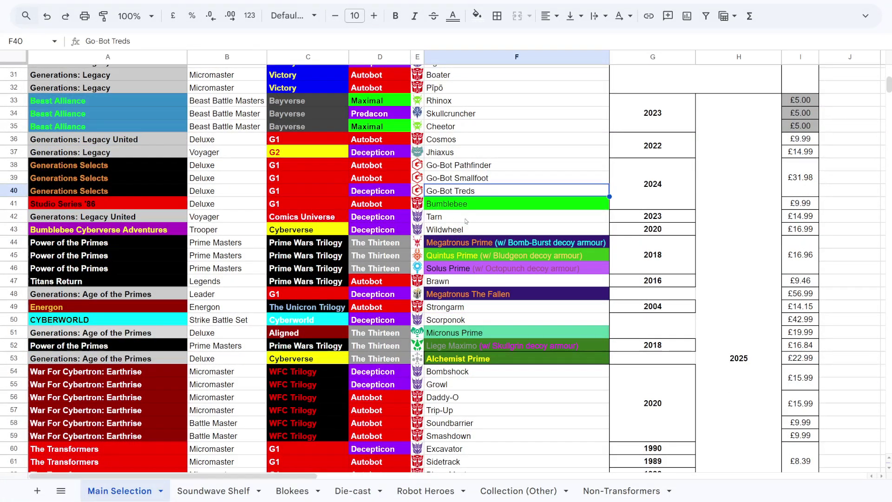
scroll(466, 221, down, 1)
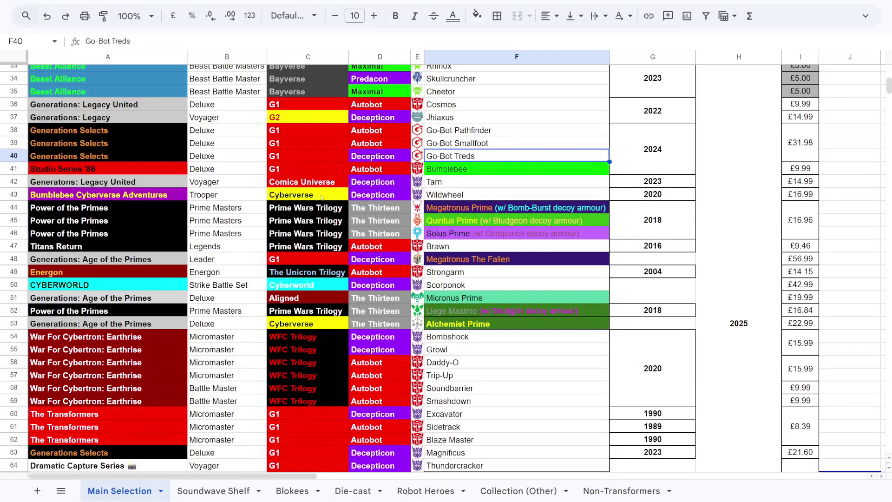
click(135, 198)
click(219, 197)
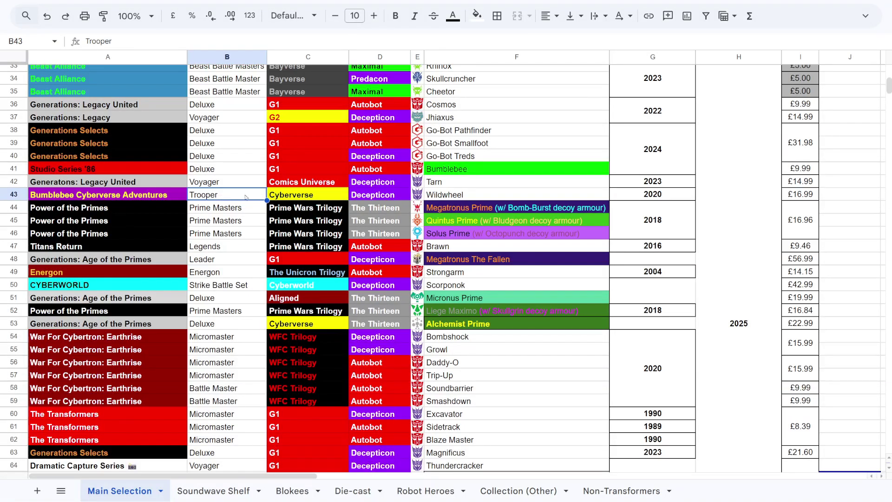
click(274, 198)
click(474, 197)
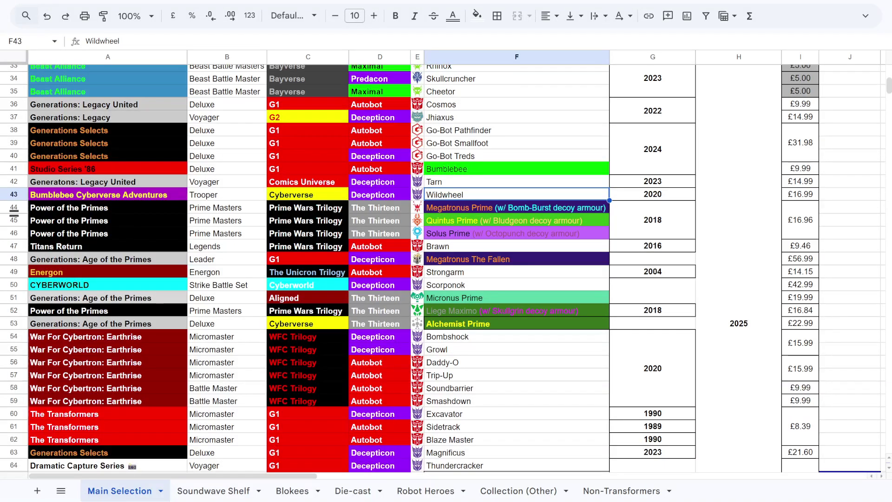
Go through the Prime Wars Trilogy continuity cells from Megatronus Prime down to Brawn, rows 44 to 47.
scroll(127, 249, down, 1)
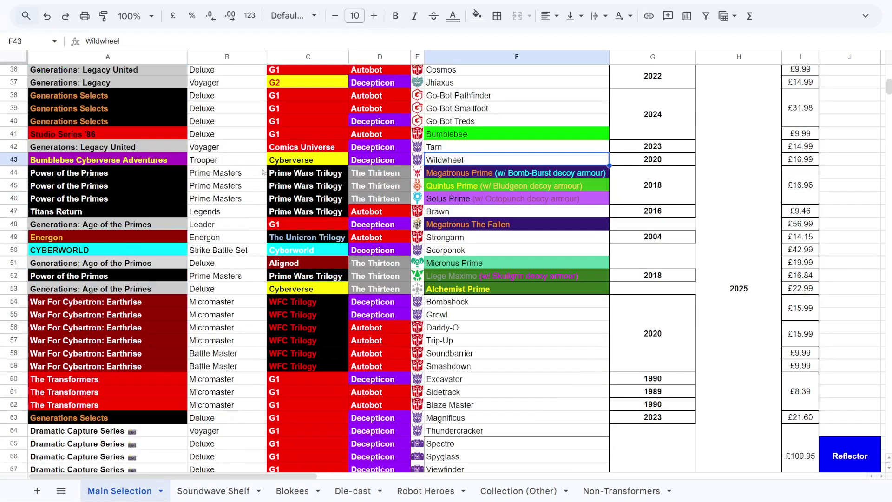
click(319, 174)
click(310, 186)
click(308, 198)
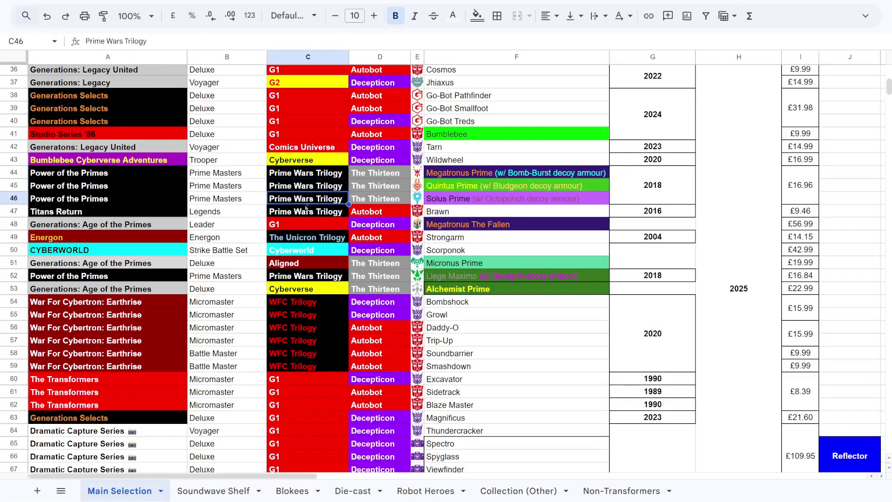
click(303, 211)
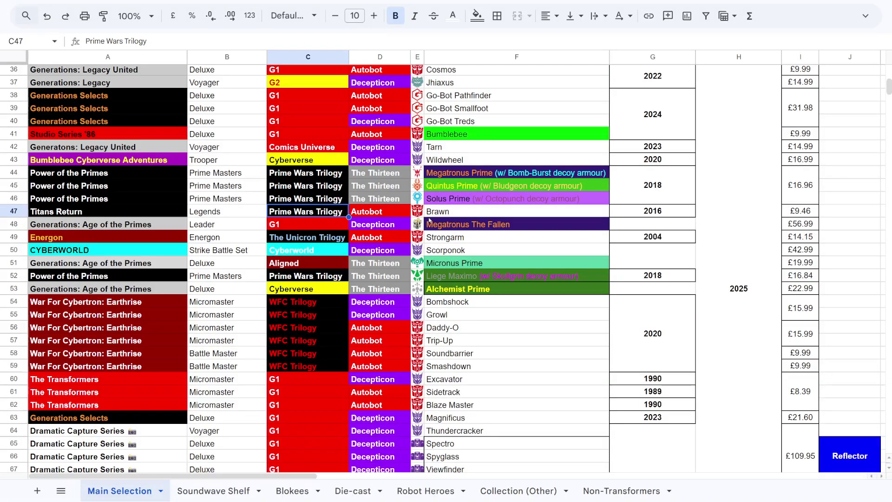
Check The Thirteen faction cells for Megatronus Prime, Quintus Prime and Solus Prime in rows 44 to 46.
scroll(429, 183, down, 1)
scroll(395, 167, up, 4)
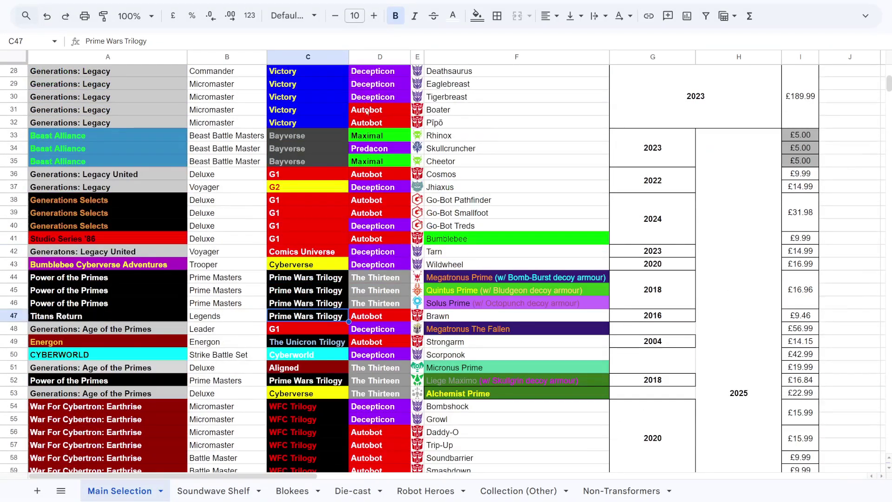
scroll(366, 224, down, 3)
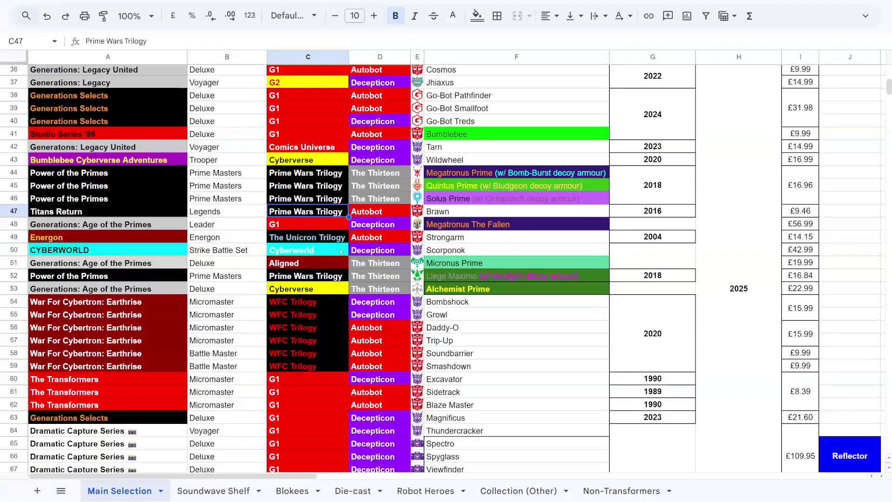
click(367, 177)
click(368, 186)
click(368, 201)
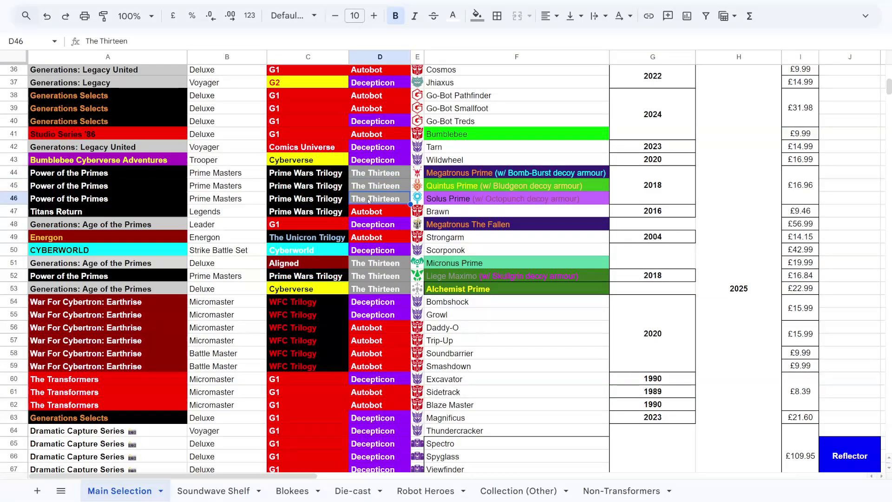
Look further down the list for another member of The Thirteen and select Nova Prime's faction cell in row 117.
scroll(368, 201, down, 2)
scroll(368, 201, down, 20)
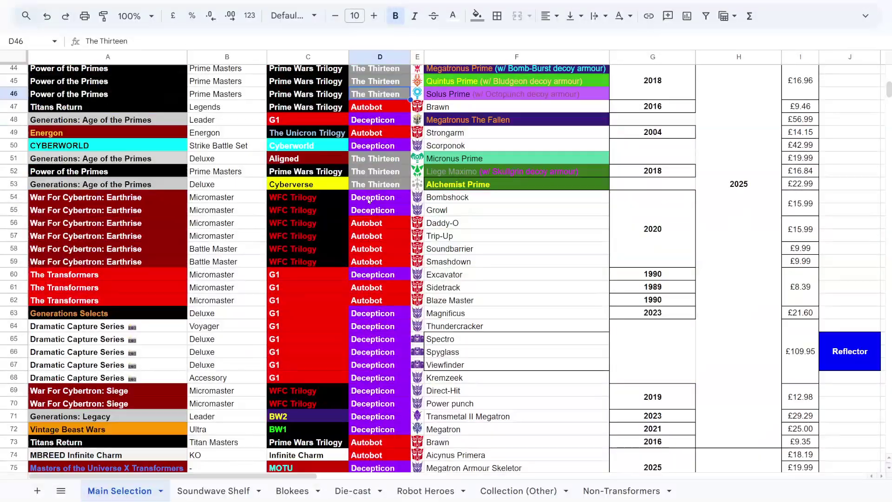
scroll(369, 202, down, 3)
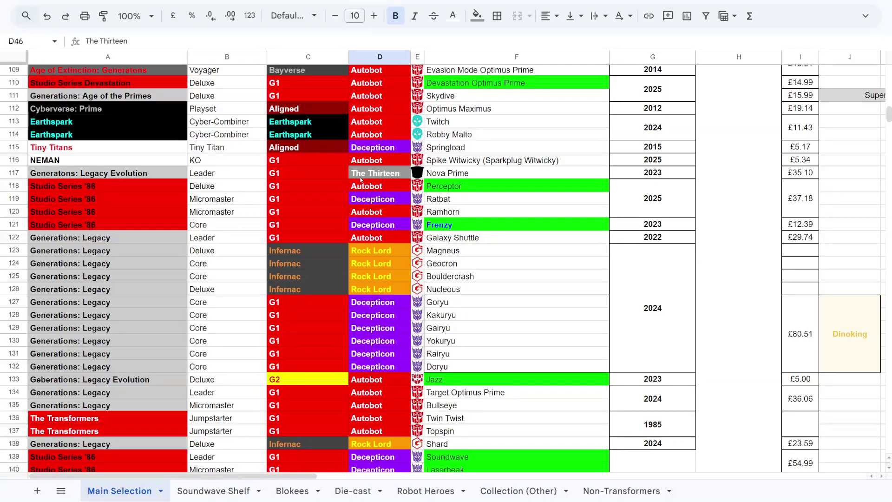
click(392, 177)
Return to the rows around the Prime entries and compare Scorponok's Cyberworld continuity with Wildwheel's Cyberverse continuity.
scroll(390, 184, up, 15)
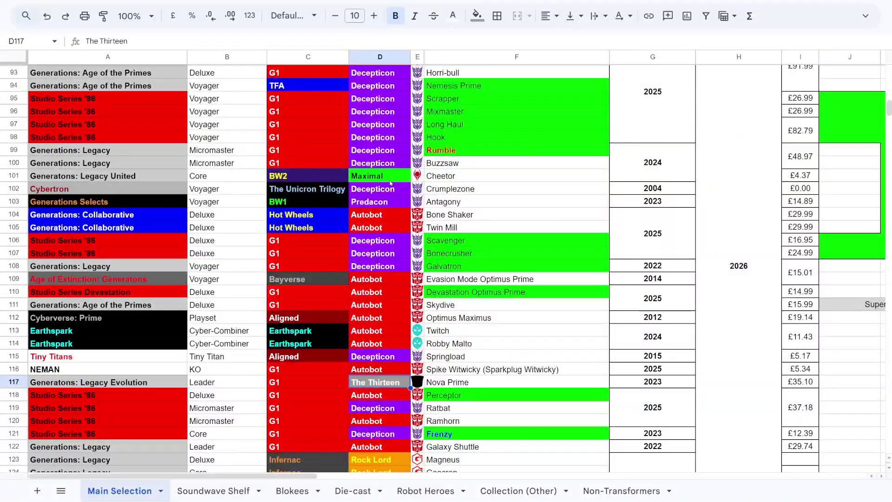
scroll(391, 182, up, 4)
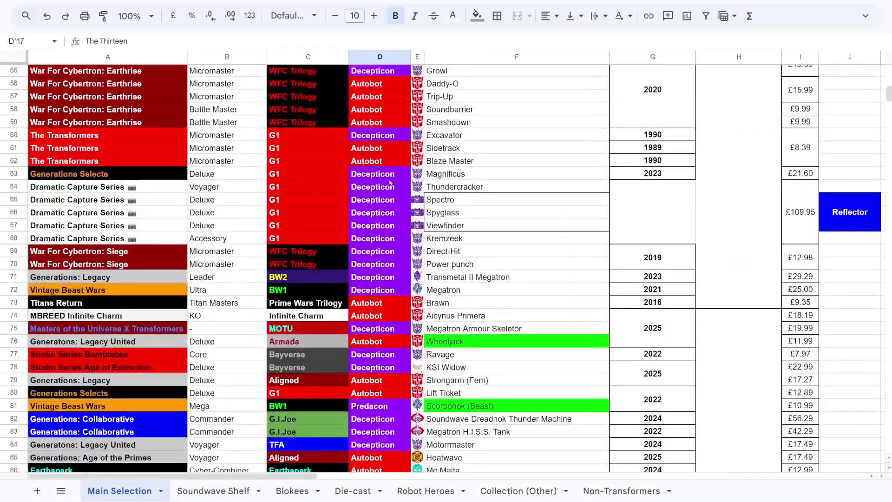
scroll(402, 185, up, 5)
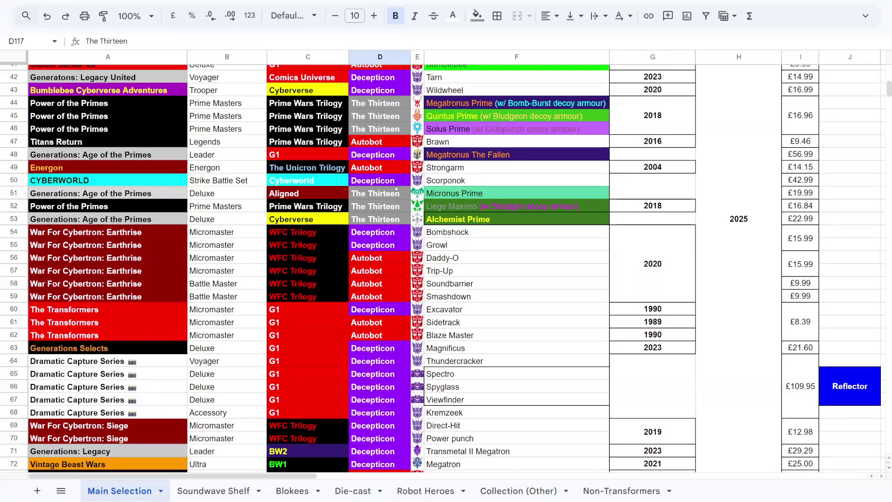
scroll(444, 185, up, 1)
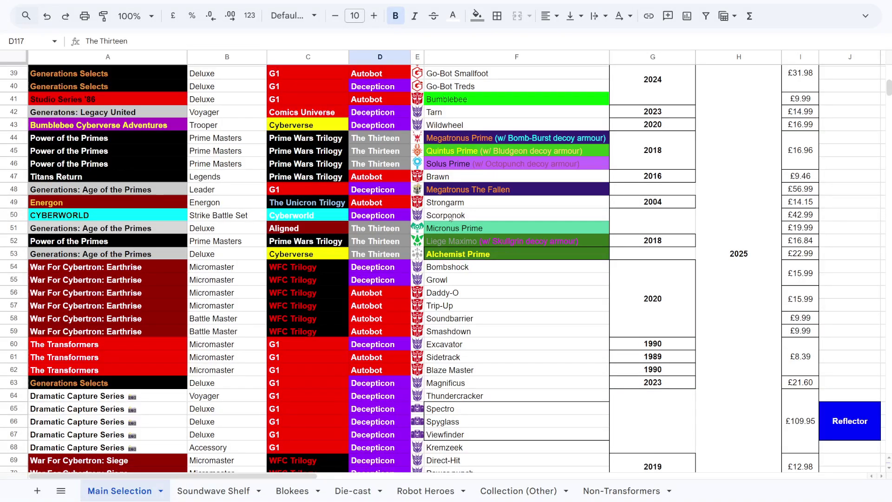
scroll(450, 218, down, 1)
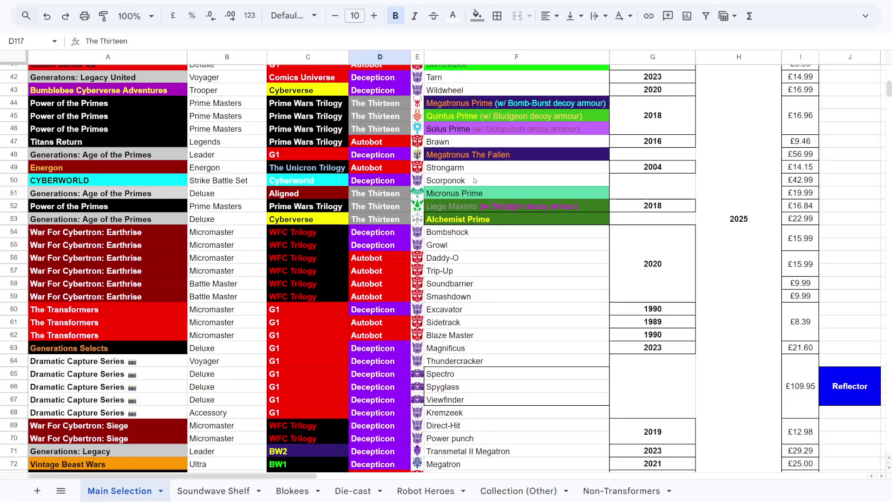
click(451, 184)
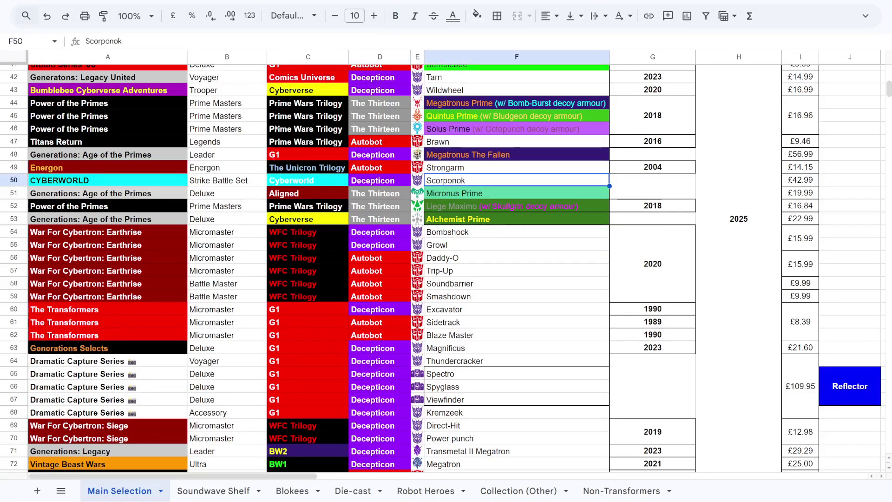
click(285, 95)
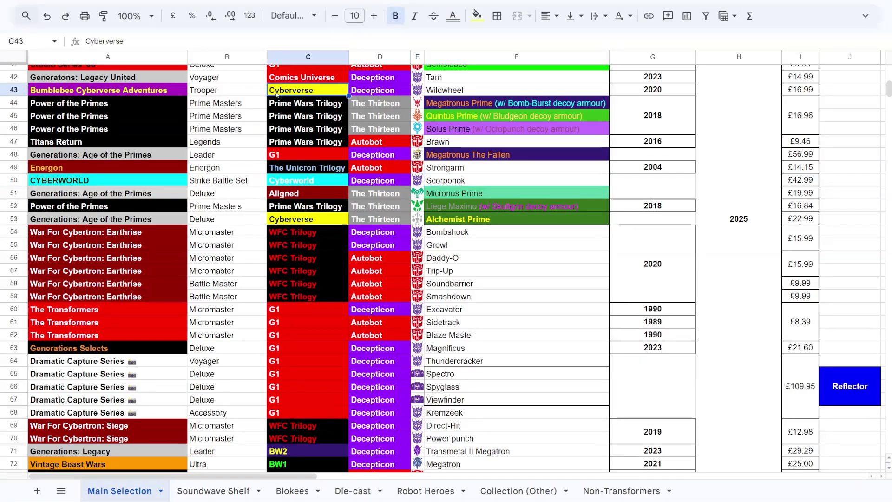
click(304, 184)
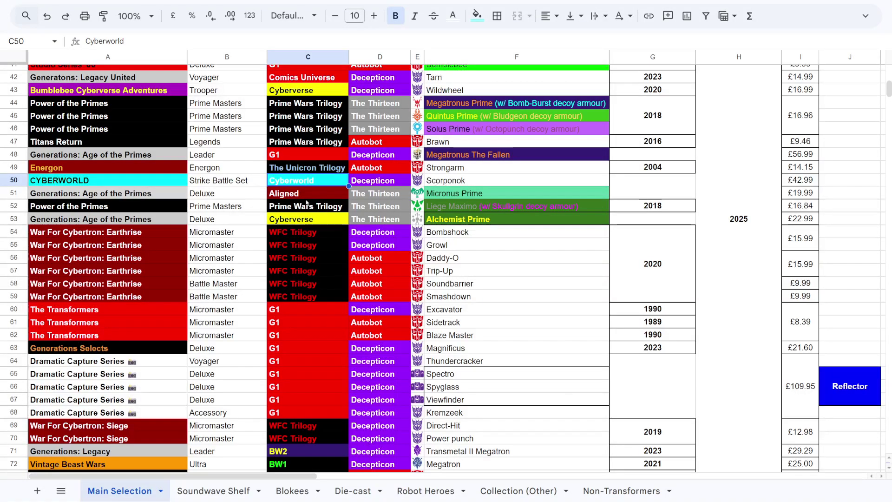
Continue past the Earthrise and The Transformers entries and select the Reflector trio Spectro, Spyglass and Viewfinder in rows 65 to 67.
scroll(506, 160, down, 1)
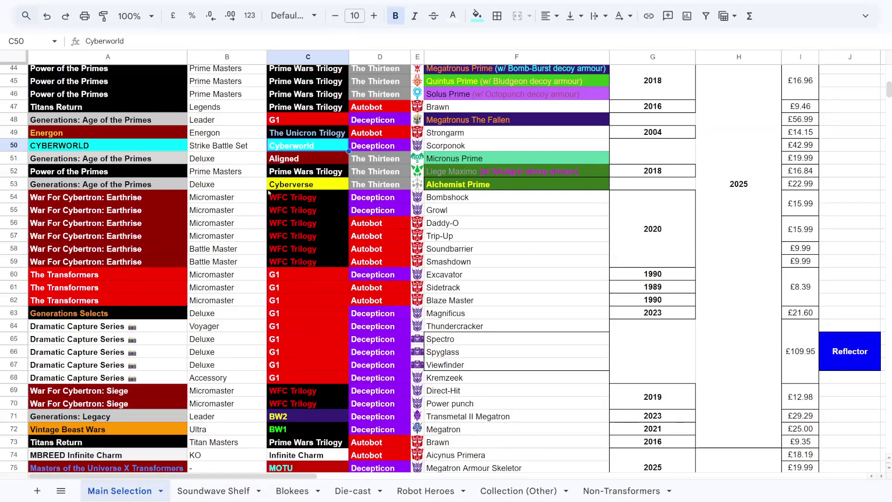
scroll(342, 186, down, 1)
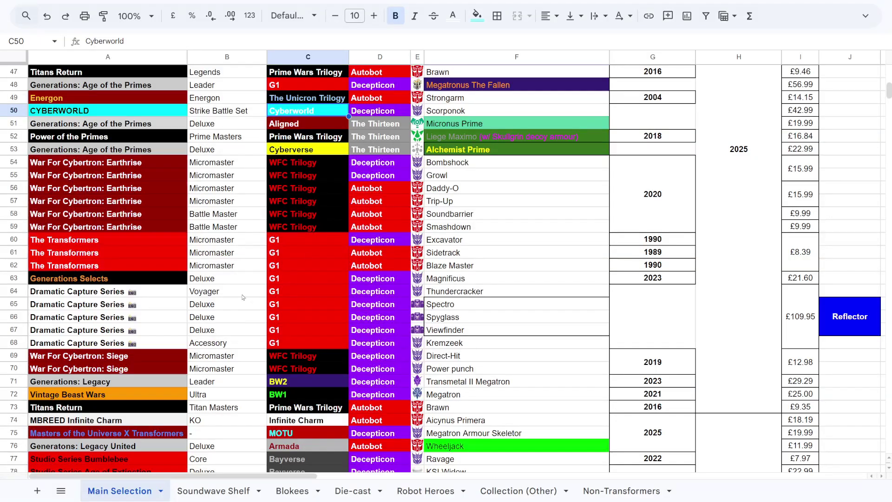
scroll(117, 259, down, 1)
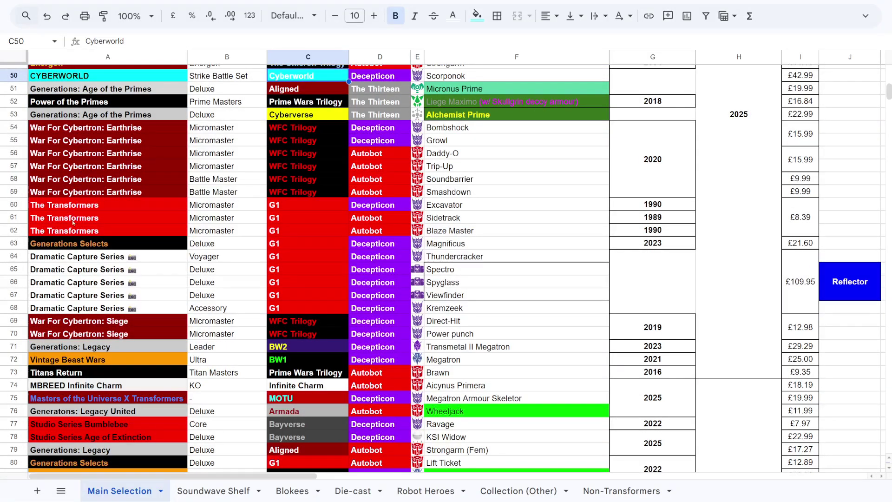
scroll(511, 226, down, 1)
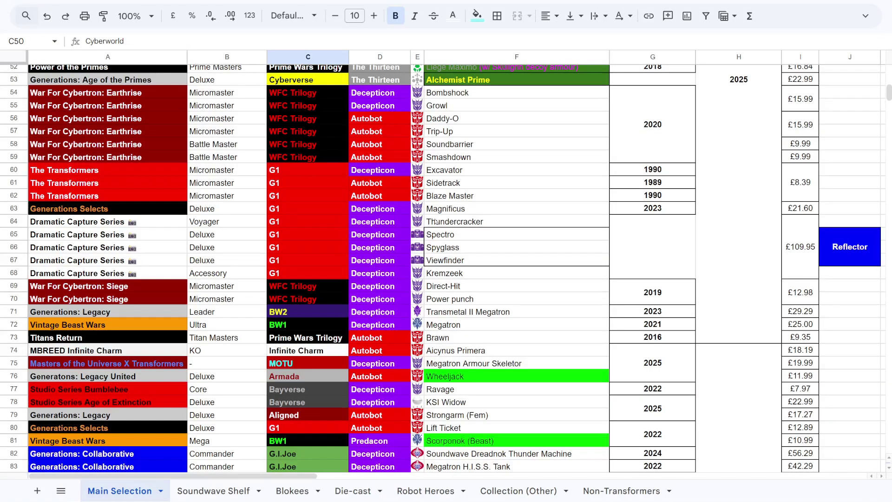
drag(436, 235, 445, 262)
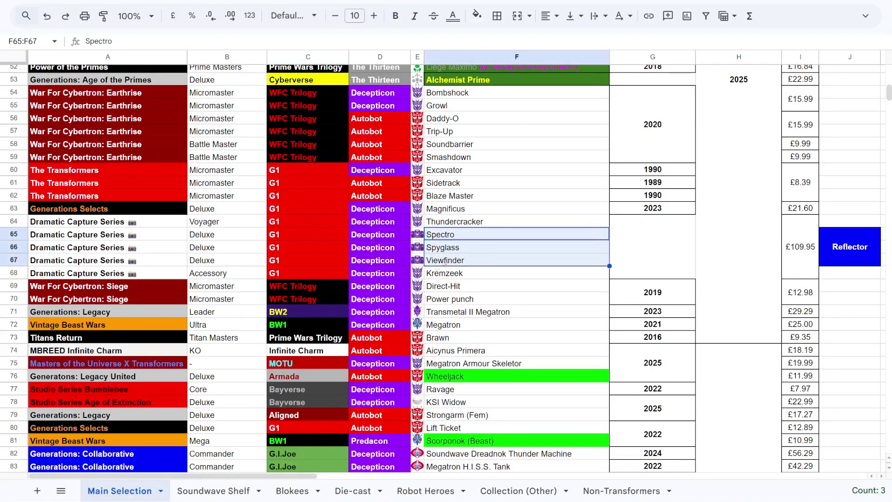
Fill the name cells of Thundercracker, Spectro, Spyglass and Viewfinder in rows 64 to 67 with bright green.
click(437, 277)
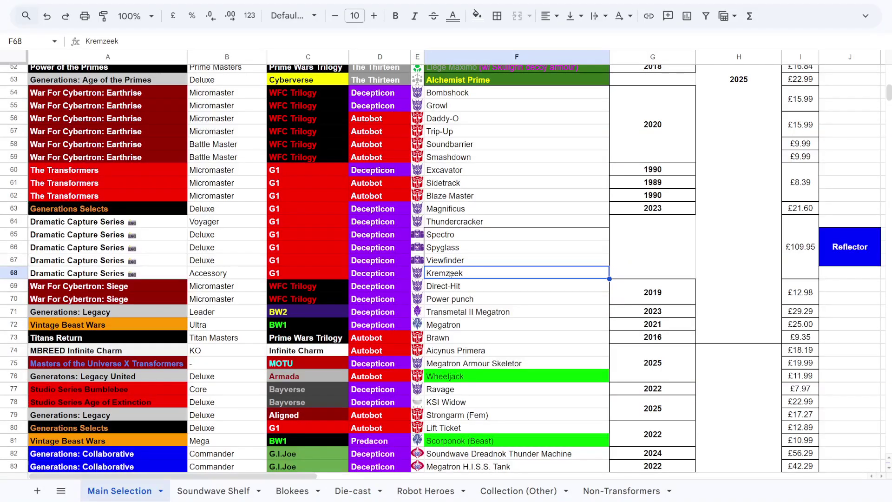
click(453, 223)
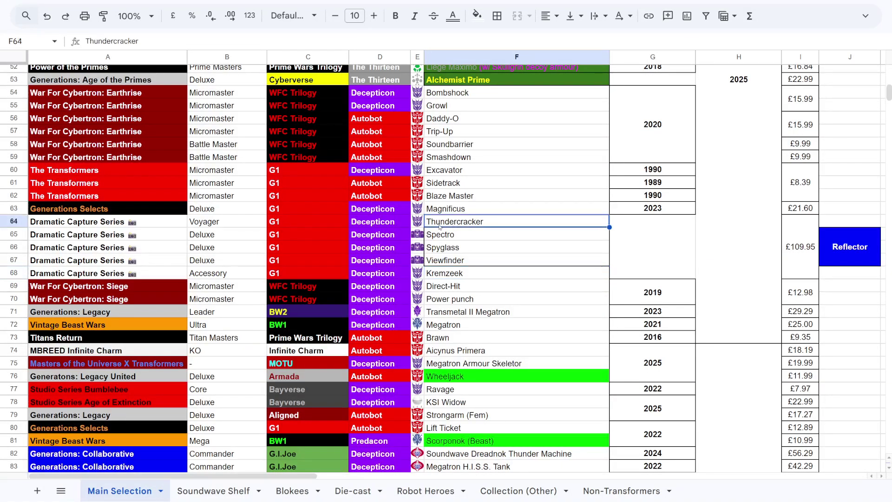
drag(454, 224, 451, 261)
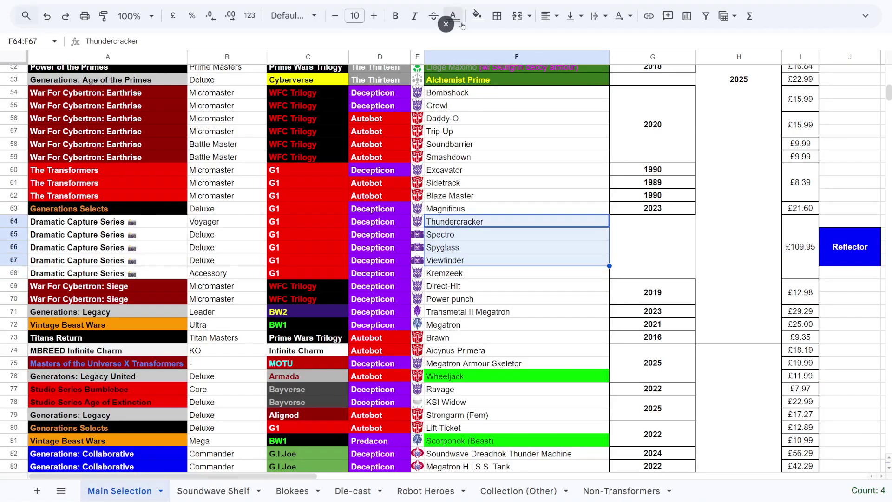
click(477, 16)
click(534, 71)
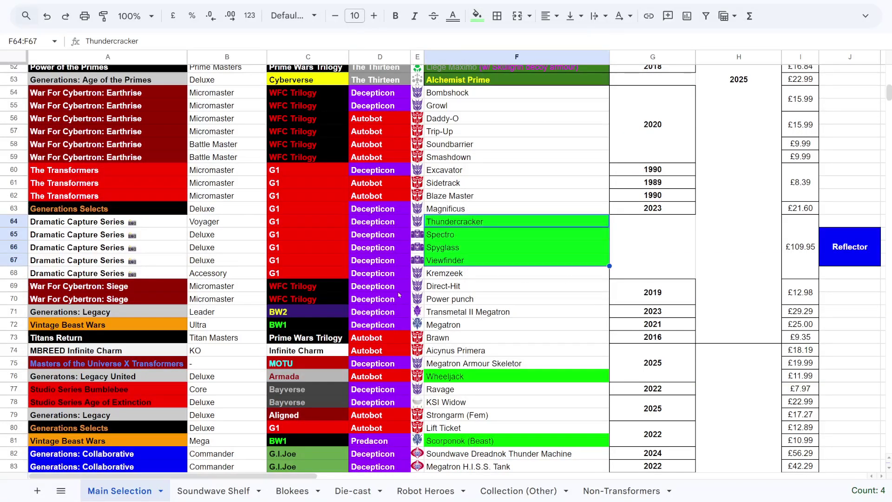
Check the Kremzeek and Thundercracker names and the Reflector trio's faction icons in rows 65 to 67 against the surrounding entries.
click(446, 276)
click(467, 223)
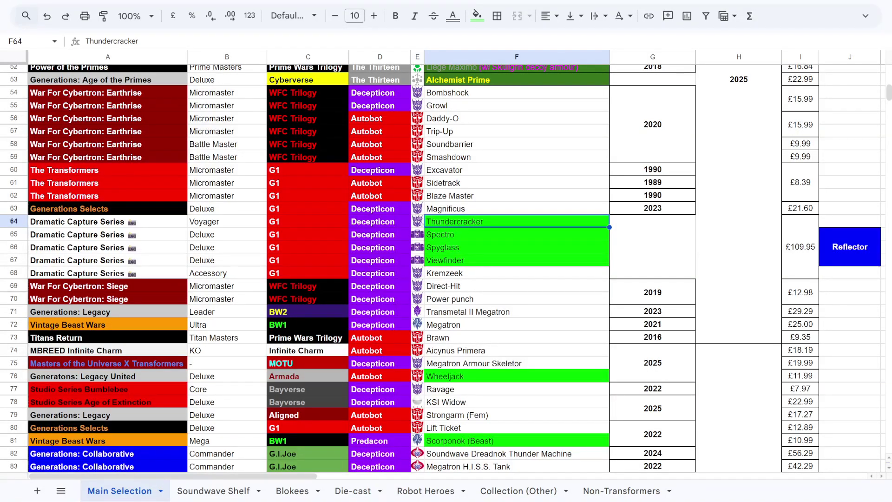
click(415, 235)
drag(414, 235, 416, 262)
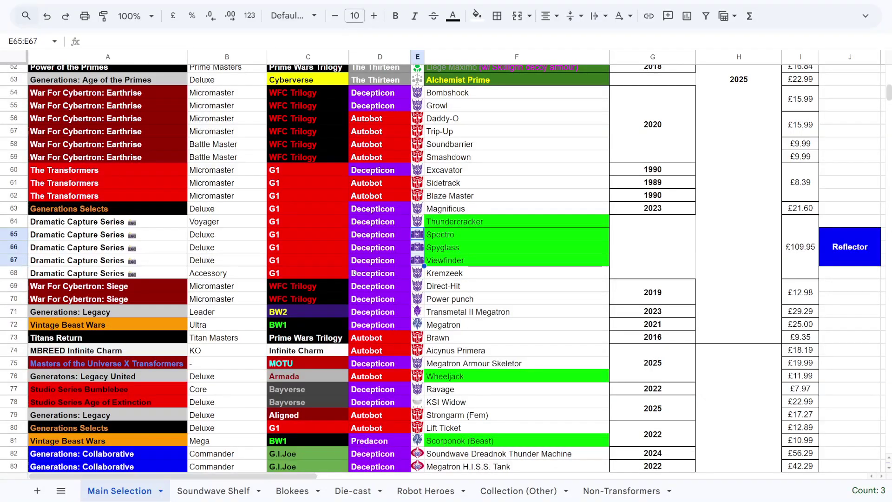
scroll(365, 228, up, 4)
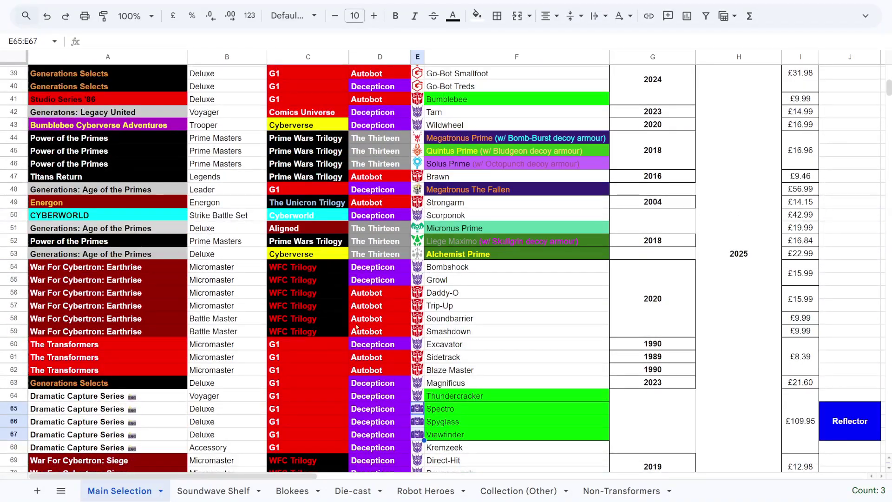
scroll(357, 368, down, 4)
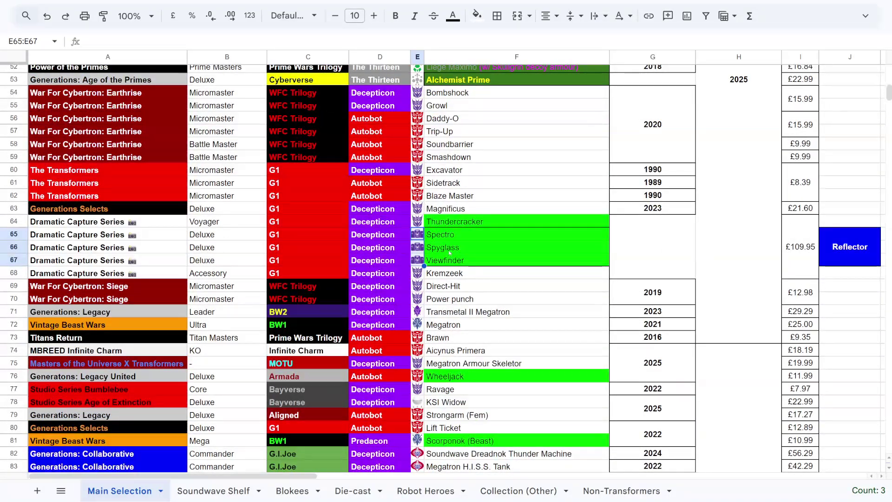
scroll(449, 251, down, 1)
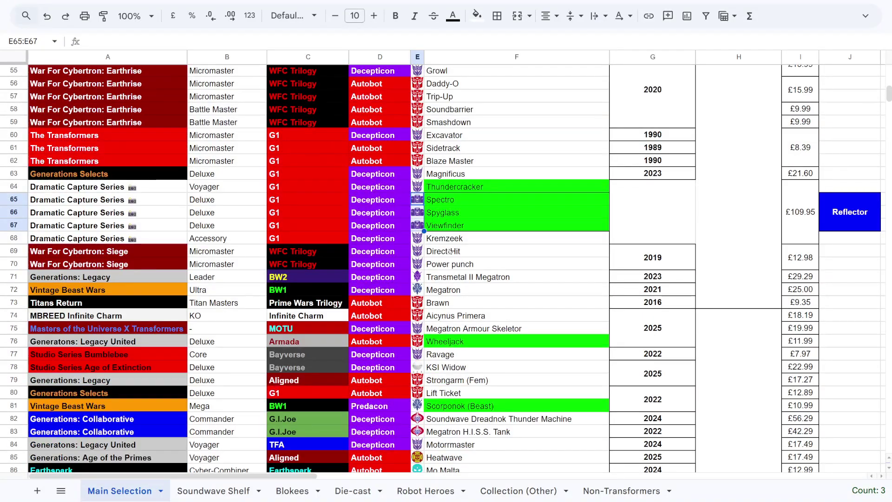
scroll(449, 252, down, 1)
Compare the Transmetal II Megatron entry in row 71 with the Vintage Beast Wars Megatron in row 72.
click(447, 243)
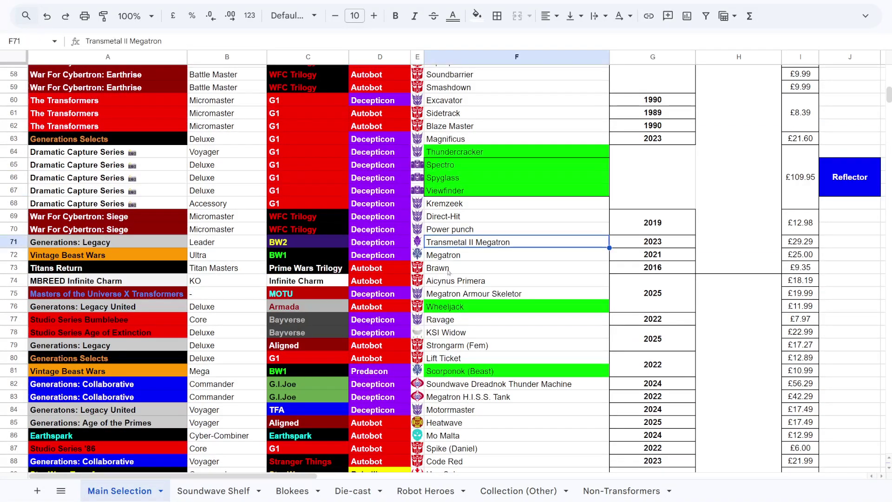
click(449, 257)
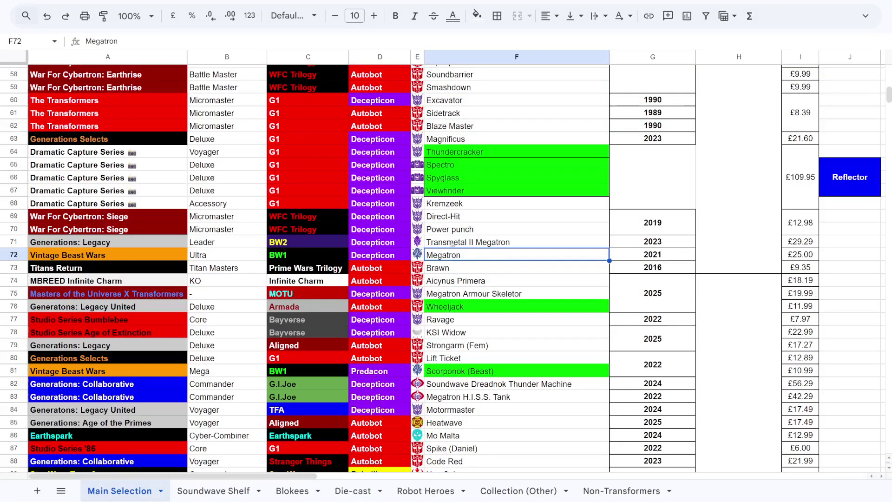
click(447, 244)
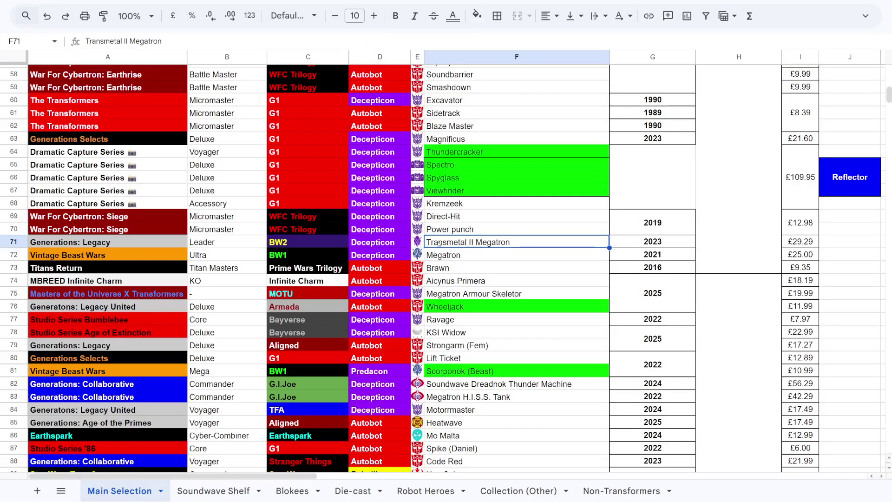
scroll(444, 160, up, 3)
scroll(423, 281, down, 3)
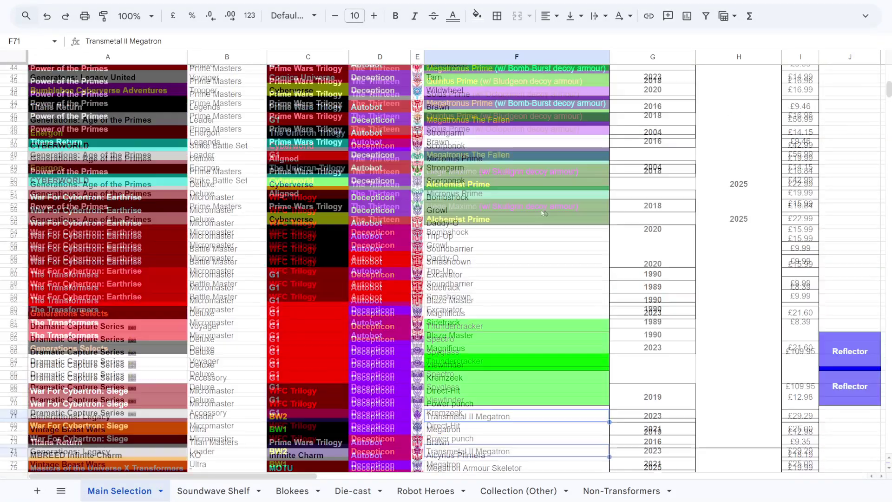
scroll(423, 282, down, 3)
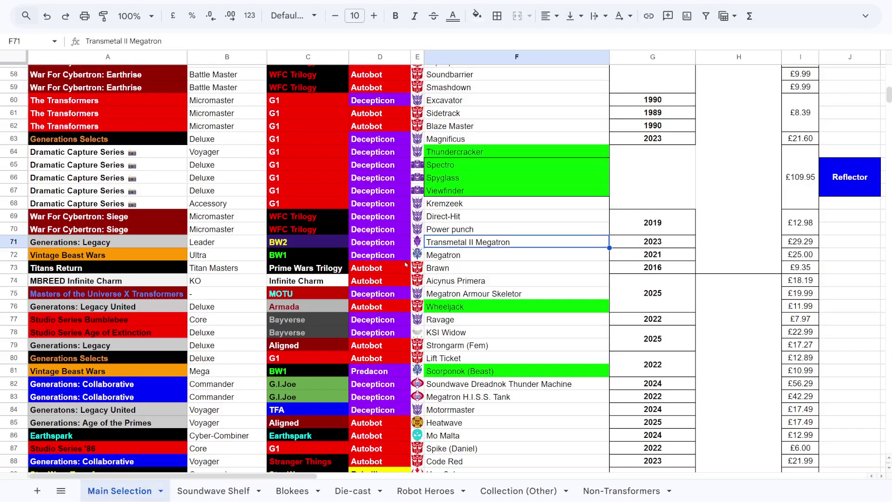
click(438, 258)
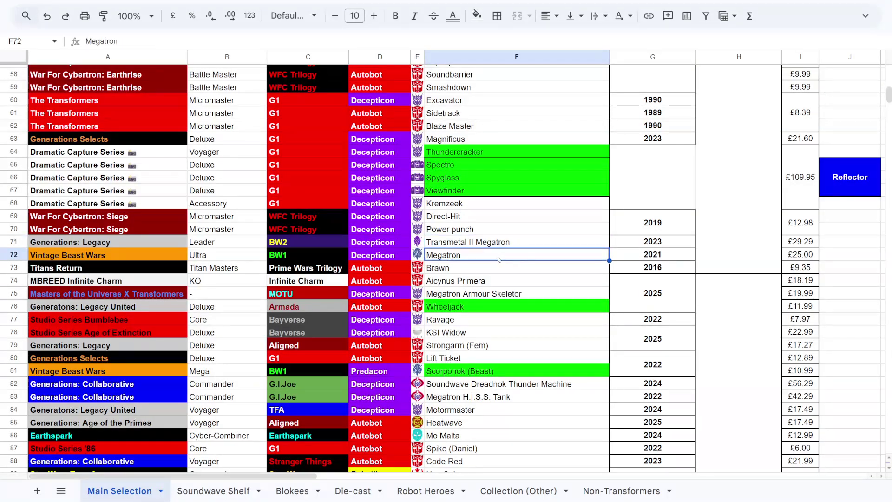
Look through the rest of the list as far as Laserbeak in row 140 and return to the rows around Megatron.
scroll(499, 261, down, 4)
scroll(502, 261, down, 6)
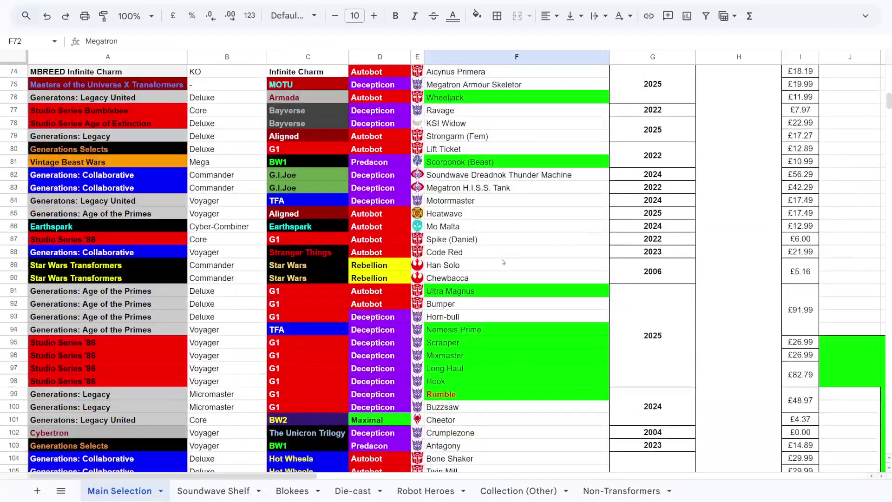
scroll(502, 259, down, 8)
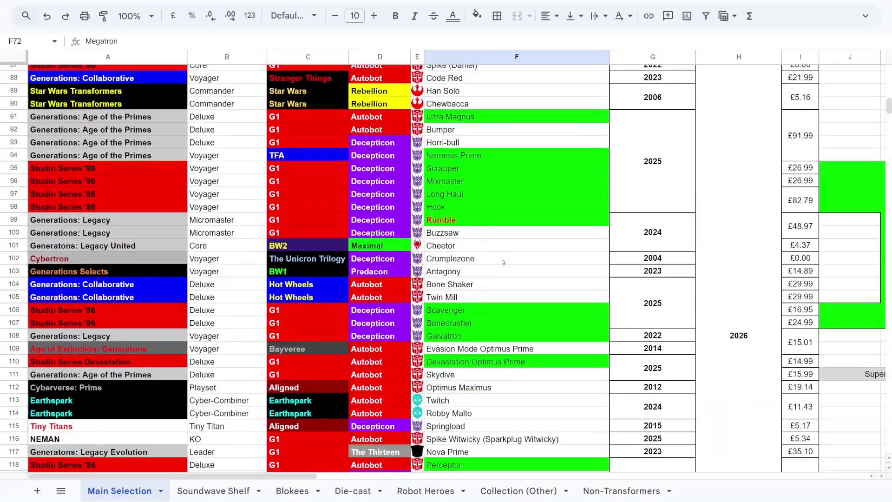
scroll(503, 262, down, 8)
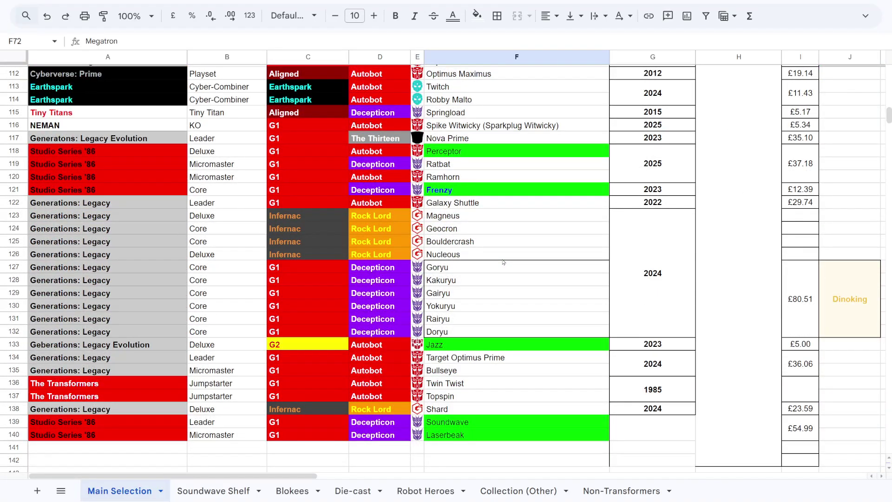
scroll(503, 262, up, 20)
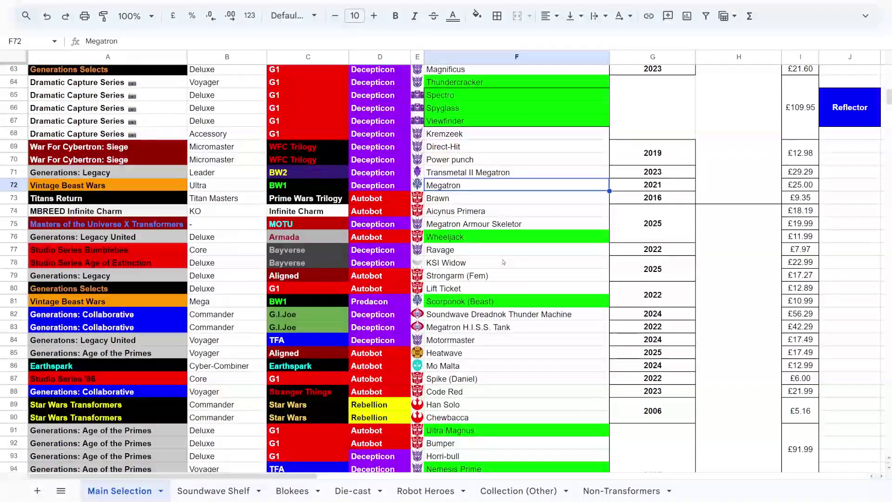
scroll(503, 263, up, 2)
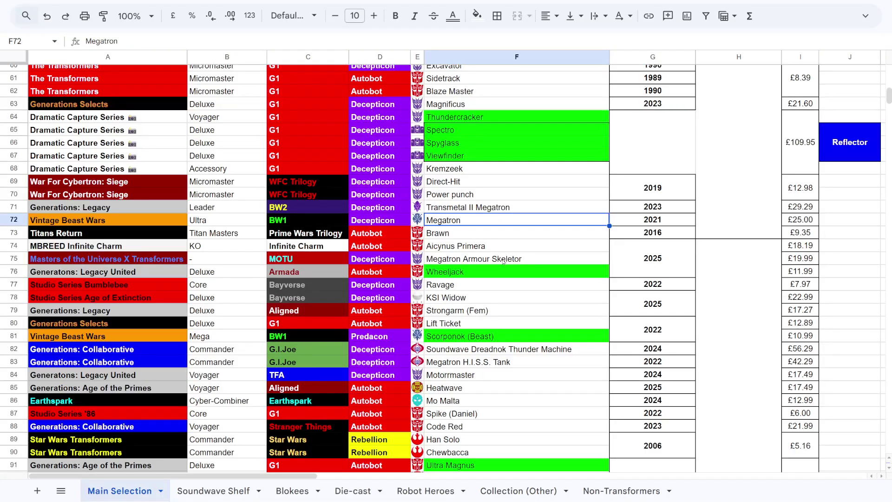
Review Aicynus Primera's KO class and name in row 74, Megatron Armour Skeletor in row 75 and Wheeljack in row 76.
click(425, 263)
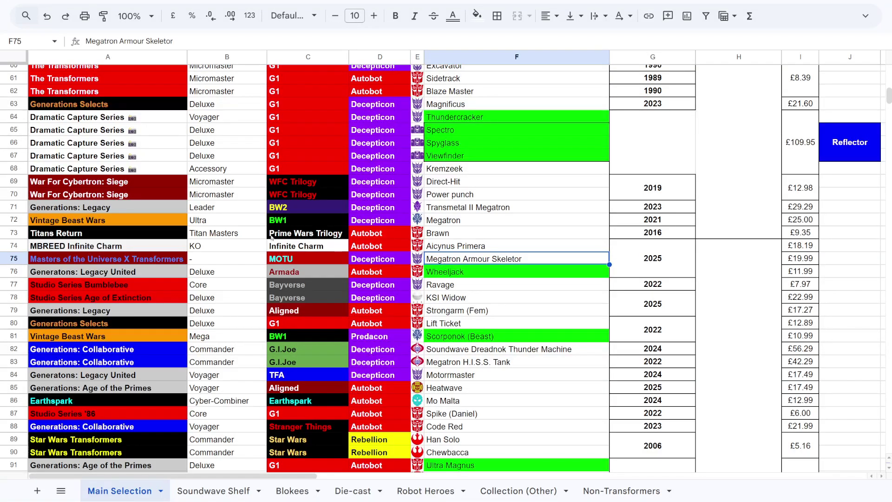
click(135, 246)
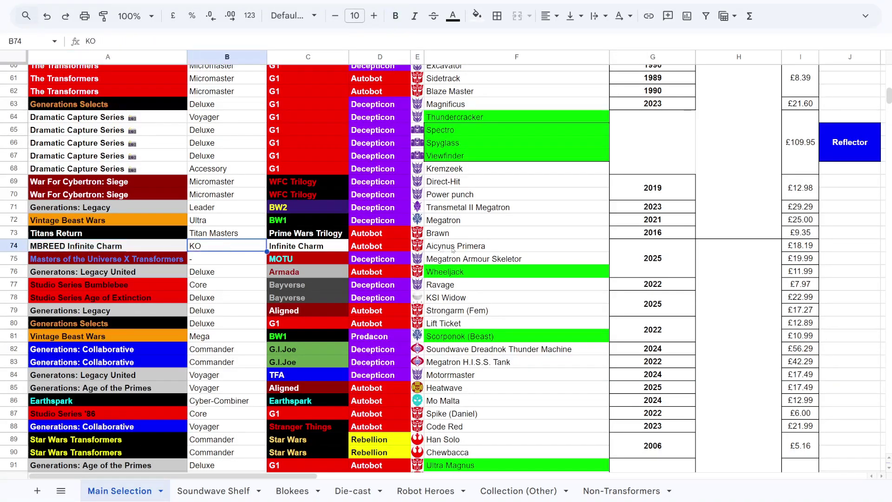
click(465, 250)
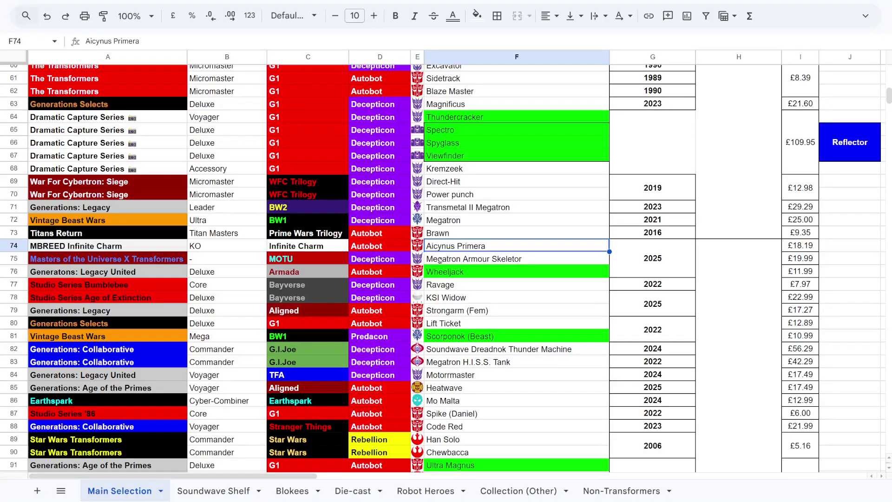
click(440, 260)
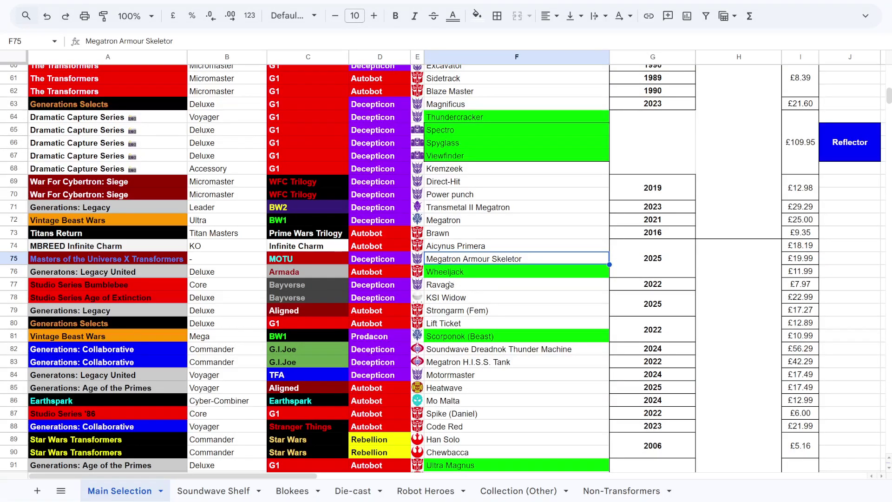
scroll(449, 284, down, 1)
click(461, 237)
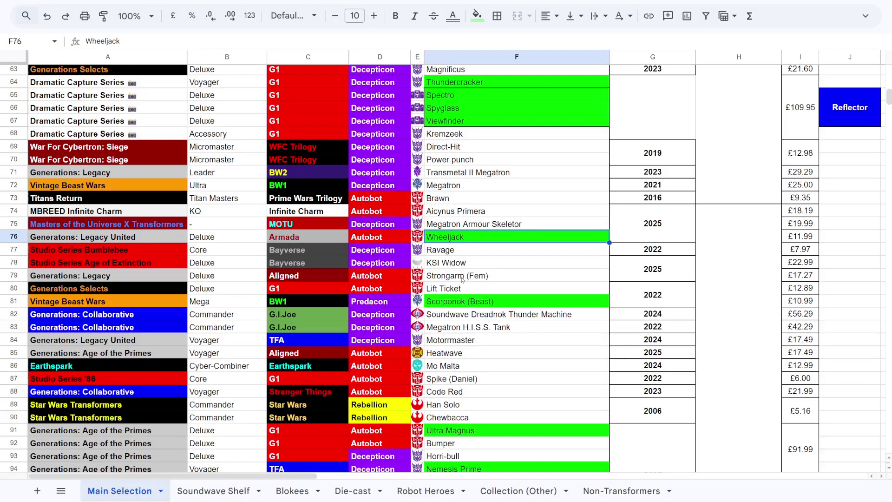
Look back over the entries from The Thirteen rows down to Wheeljack in row 76.
scroll(463, 285, up, 2)
scroll(463, 235, up, 3)
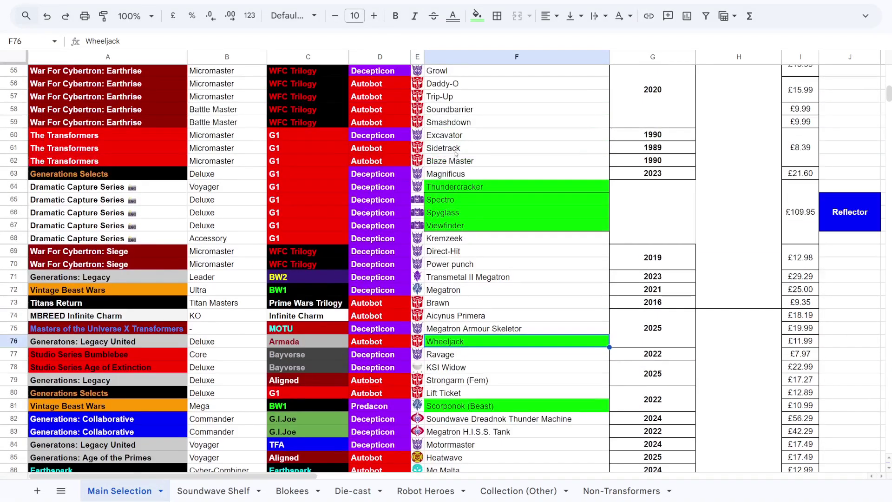
scroll(462, 180, up, 2)
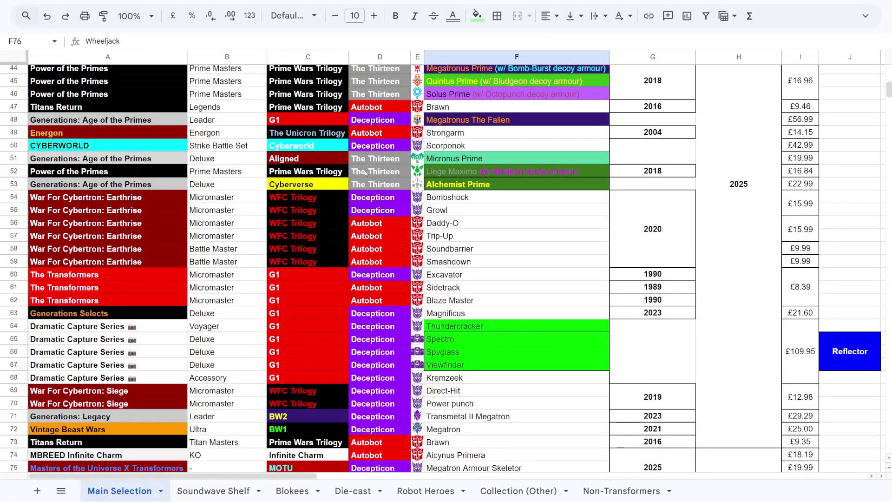
scroll(429, 236, down, 2)
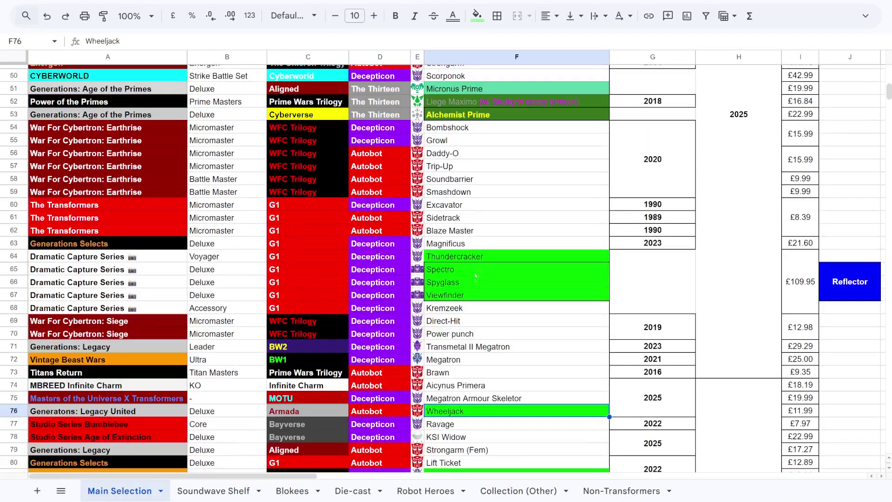
scroll(445, 377, down, 1)
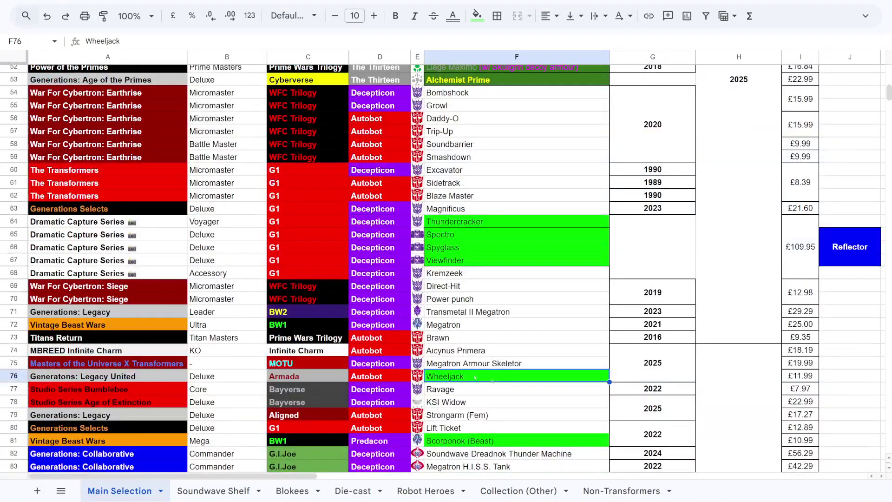
scroll(463, 344, down, 1)
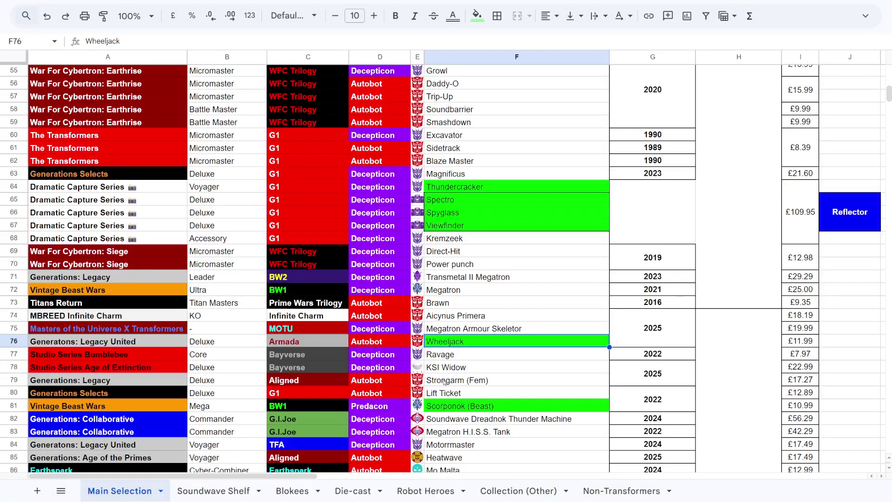
scroll(460, 383, down, 1)
scroll(478, 370, down, 1)
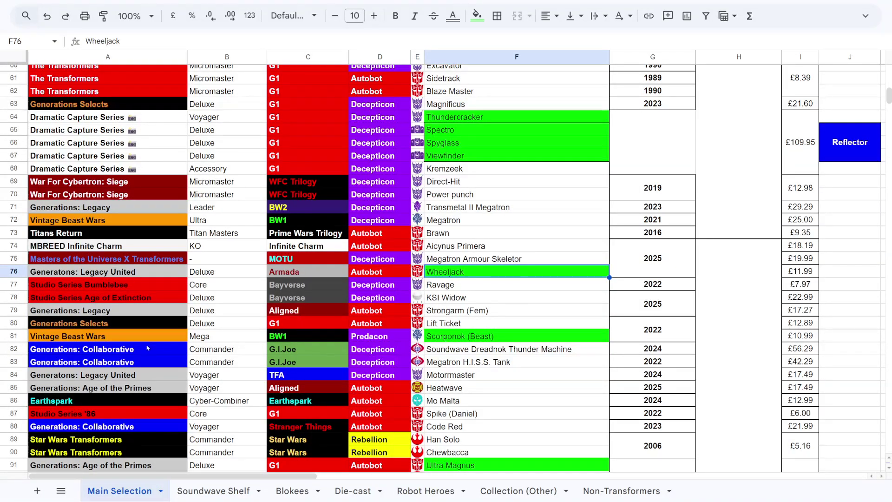
Continue to row 81 and examine the Vintage Beast Wars toy line and its Scorponok (Beast) name cell.
scroll(521, 237, up, 4)
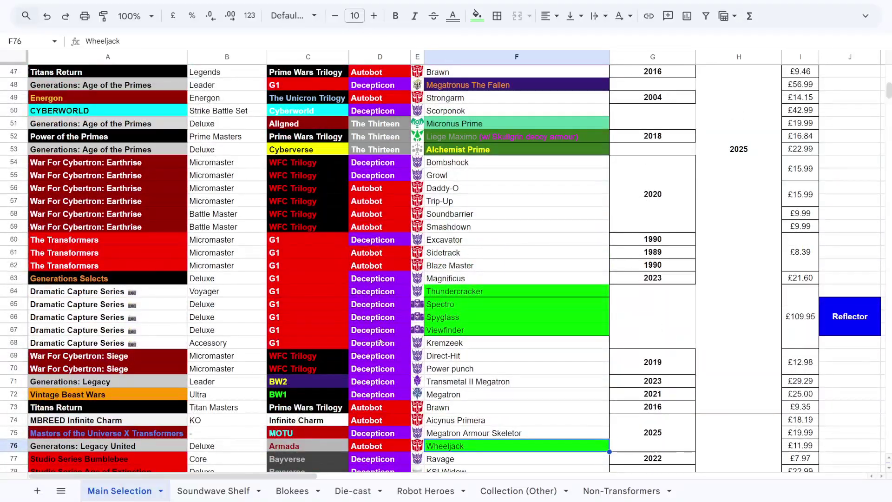
scroll(353, 302, down, 5)
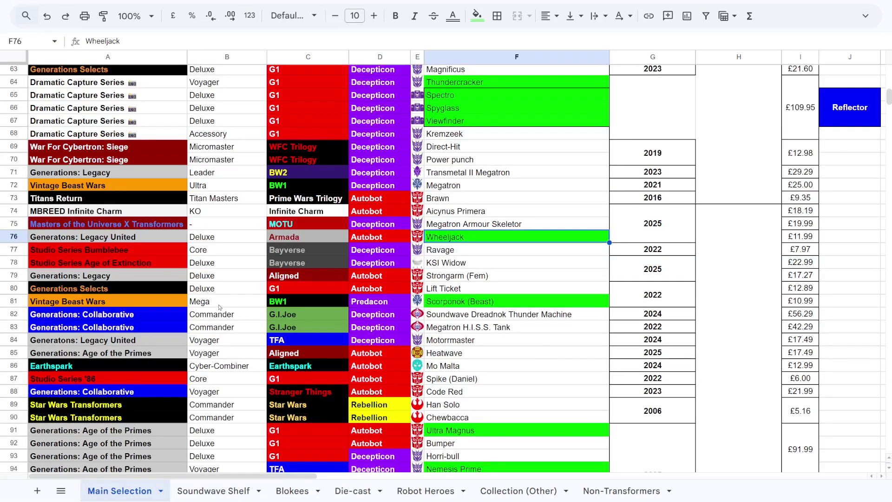
click(139, 301)
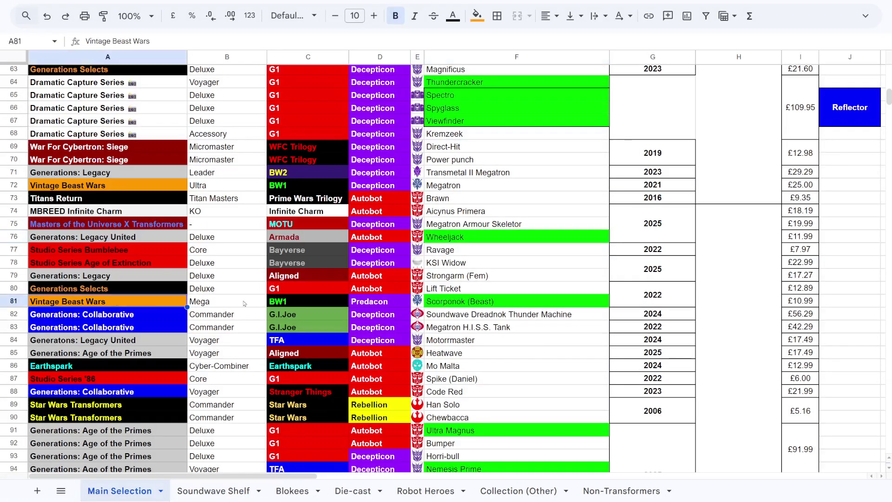
click(454, 302)
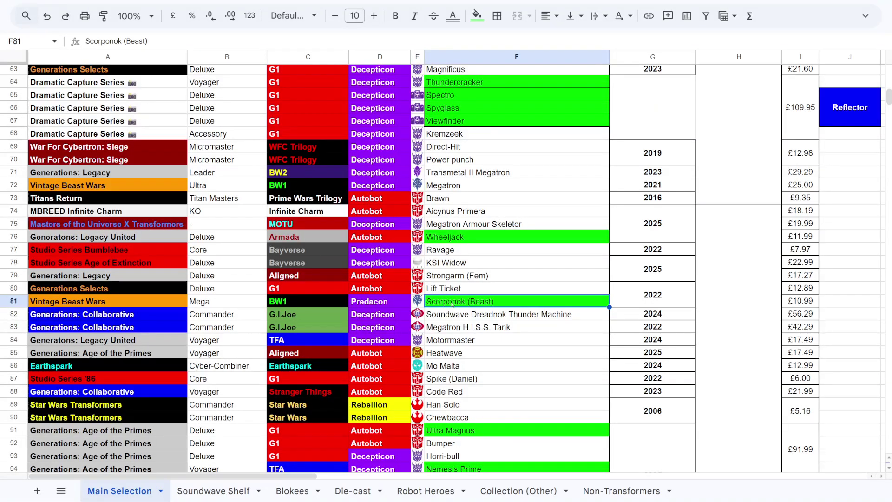
Review the G.I.Joe collaborative entries in rows 82 and 83, Soundwave Dreadnok Thunder Machine and Megatron H.I.S.S. Tank.
scroll(448, 306, down, 1)
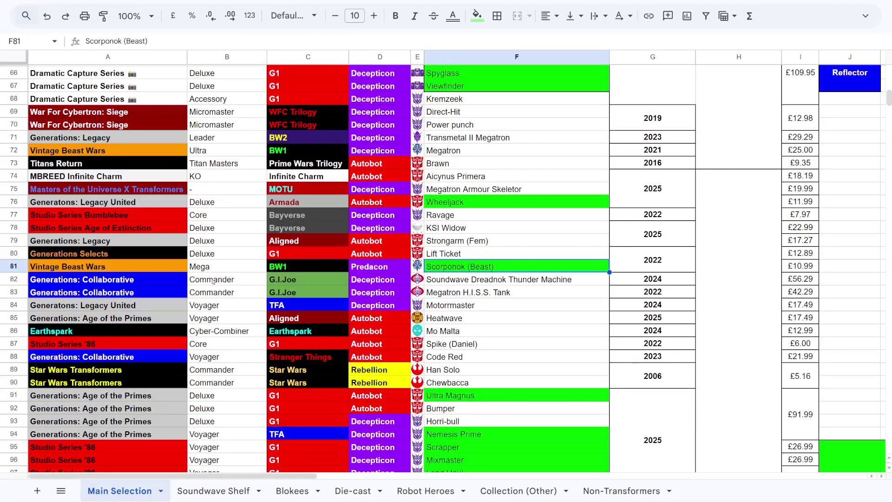
drag(111, 279, 530, 296)
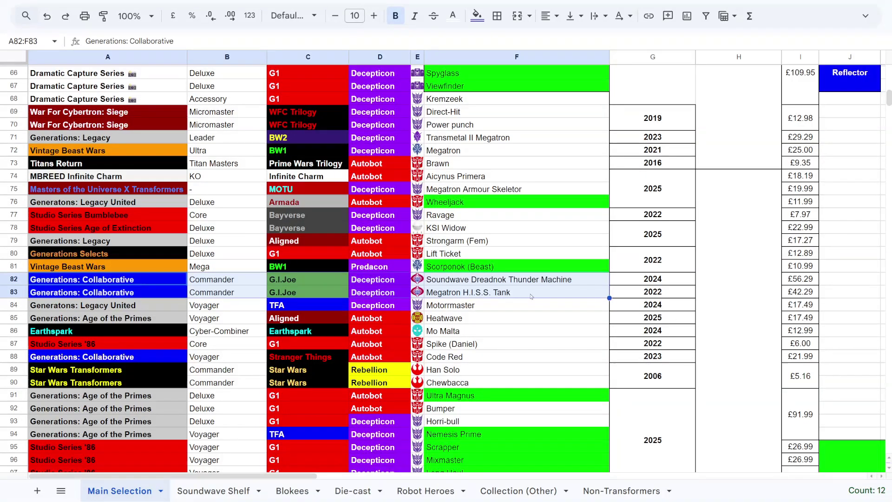
click(464, 292)
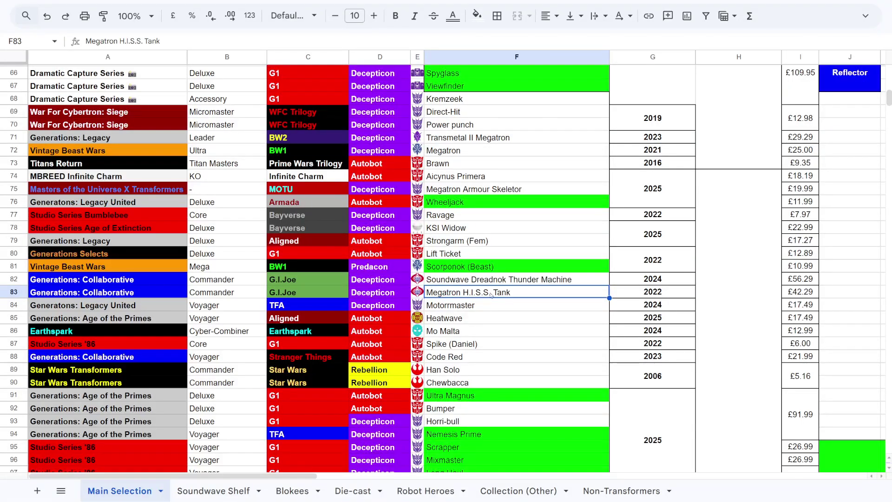
click(449, 281)
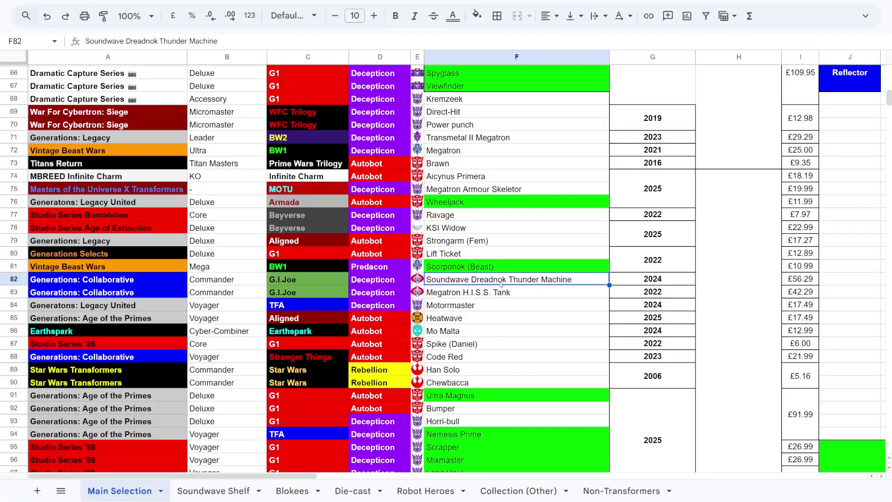
click(435, 293)
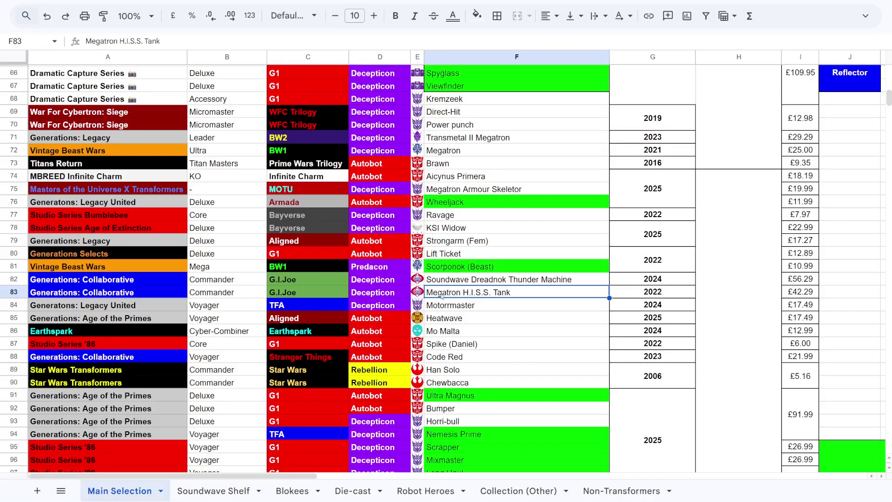
Continue to Spike (Daniel) in row 87 and the Star Wars pair Han Solo and Chewbacca in rows 89 and 90.
scroll(442, 296, down, 1)
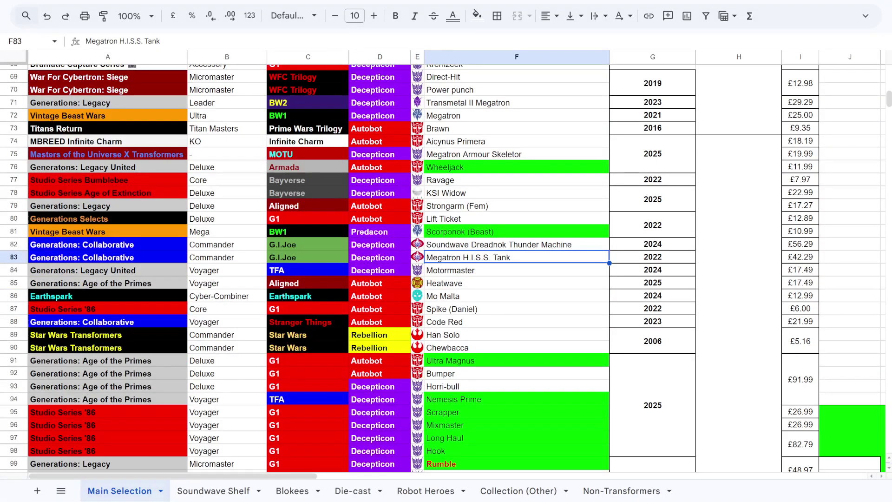
scroll(353, 321, down, 1)
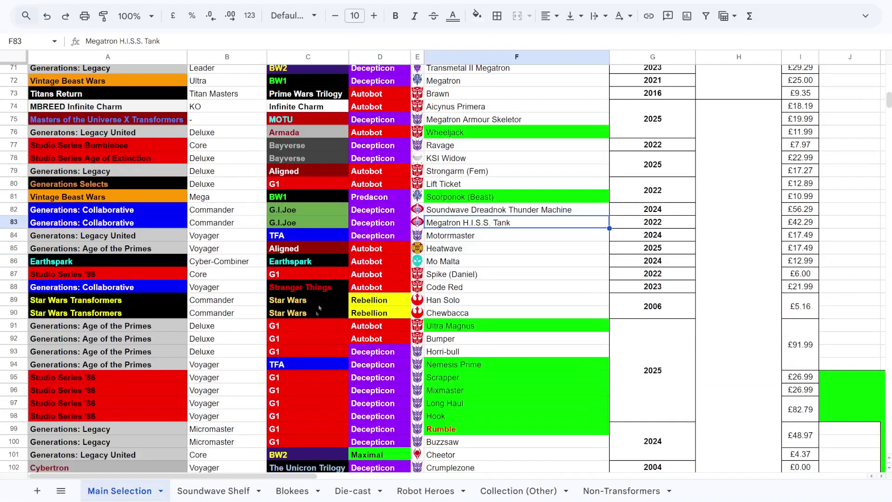
click(434, 277)
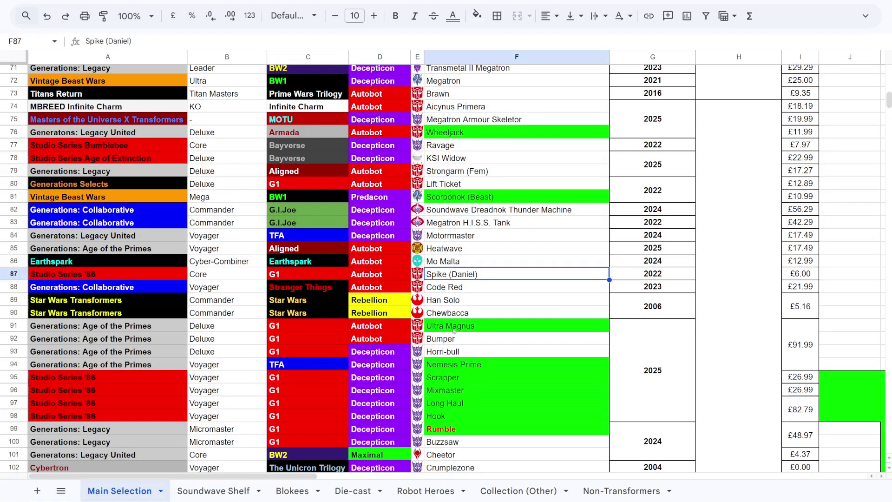
scroll(464, 290, down, 1)
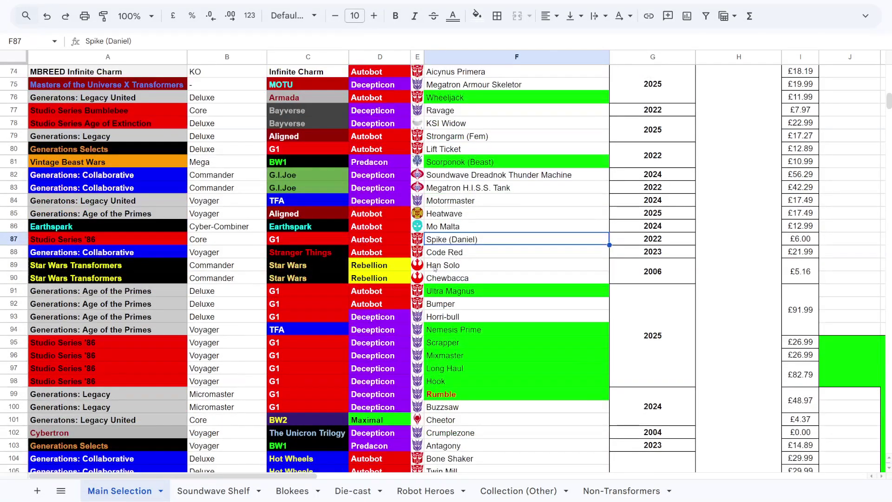
click(443, 279)
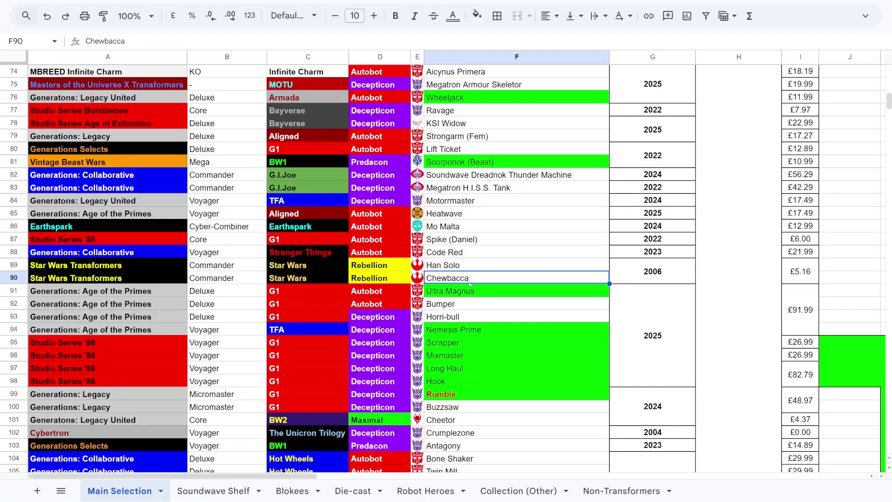
drag(469, 270, 471, 278)
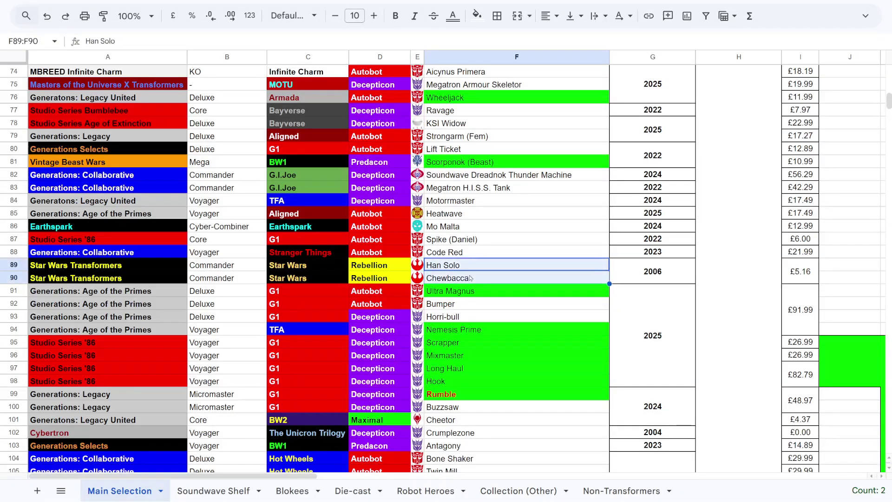
click(473, 277)
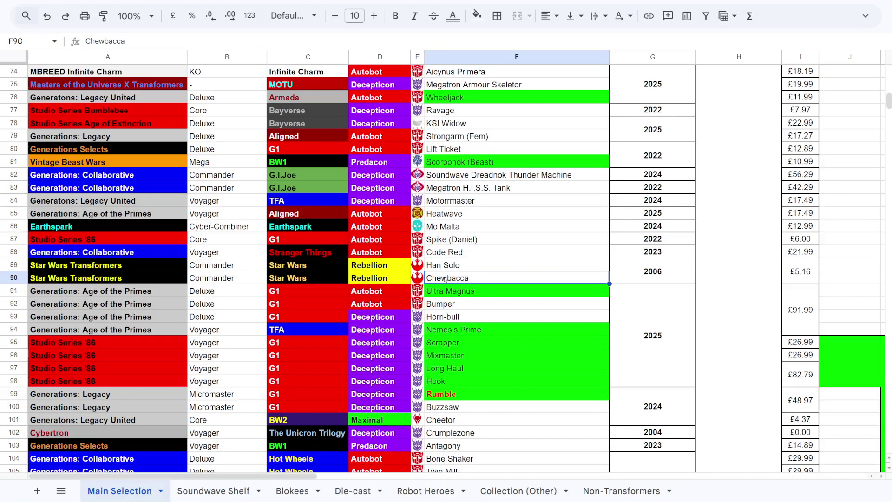
Examine the Devastator, Superion and Dinoking combiner labels beside the prices and the figures they group.
scroll(462, 275, down, 1)
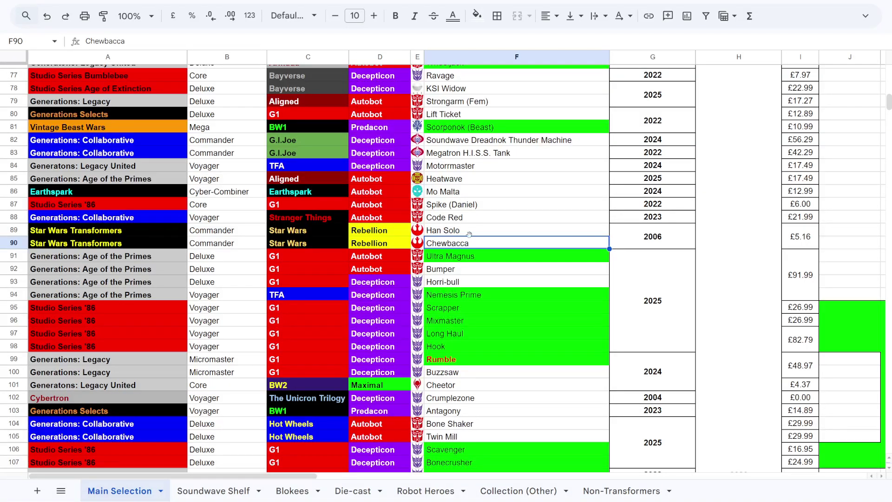
scroll(472, 286, down, 1)
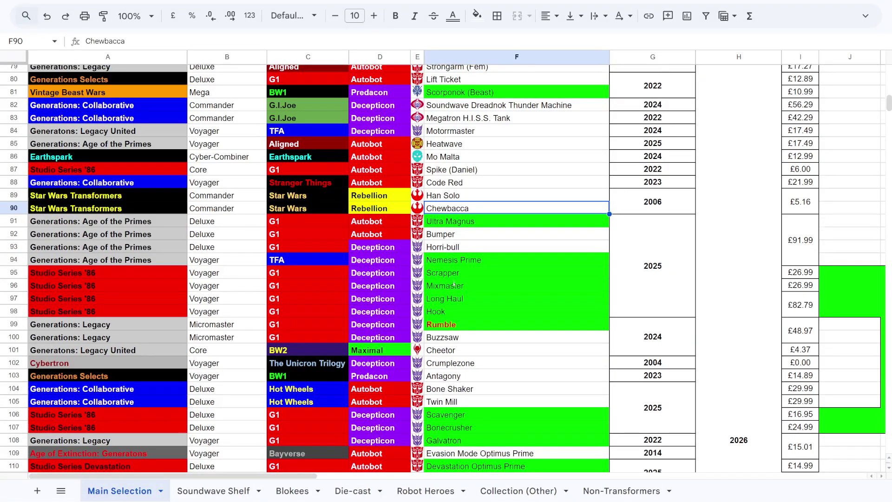
scroll(513, 433, down, 1)
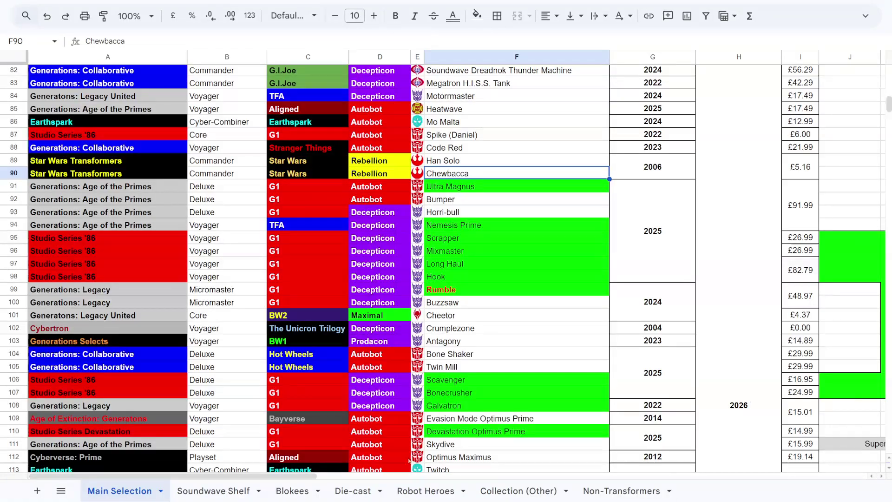
drag(281, 476, 321, 477)
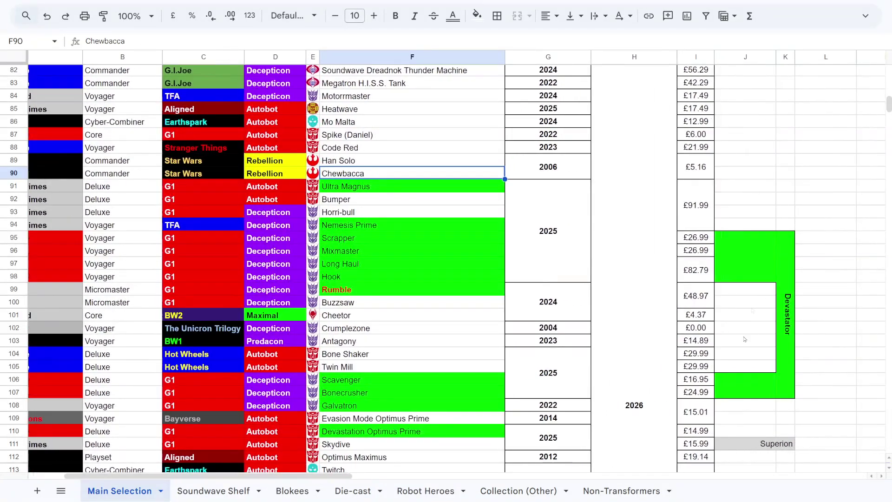
scroll(745, 331, up, 10)
scroll(743, 332, down, 10)
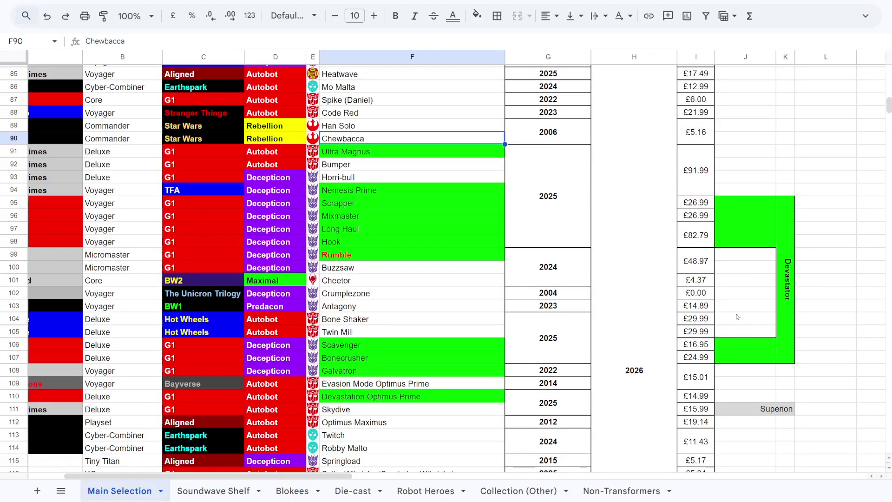
scroll(738, 382, down, 7)
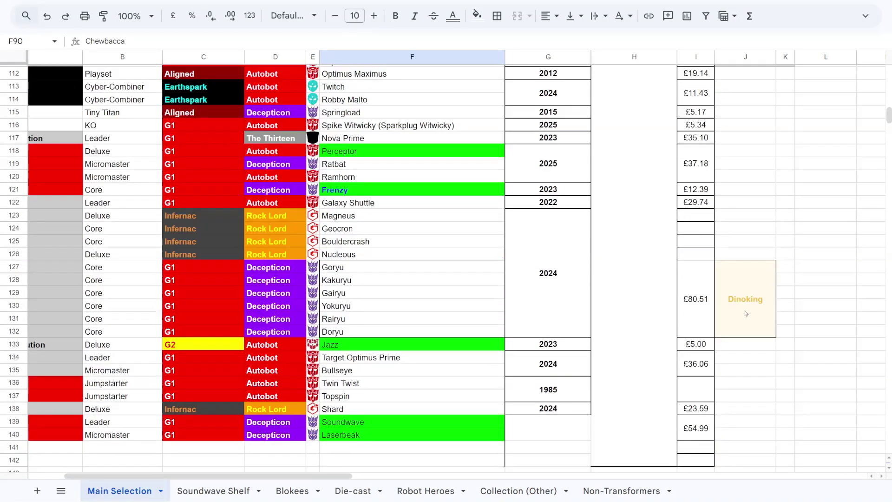
scroll(735, 374, up, 6)
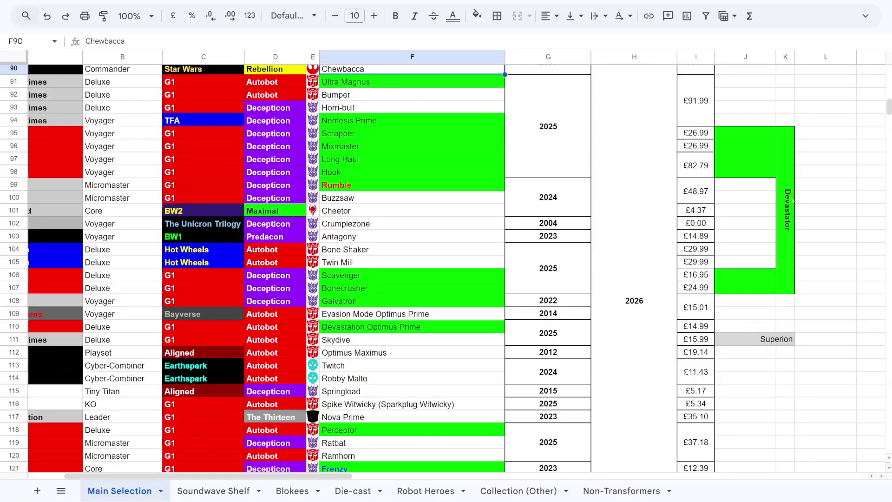
scroll(765, 239, down, 6)
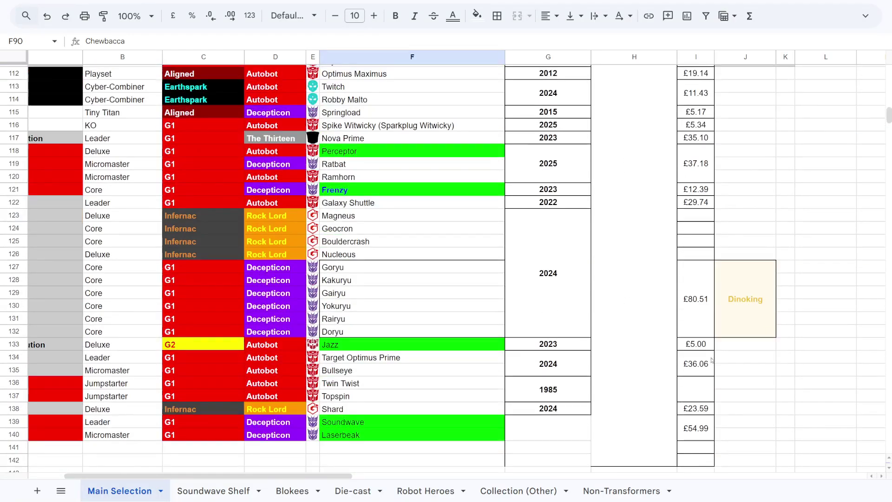
scroll(632, 299, up, 8)
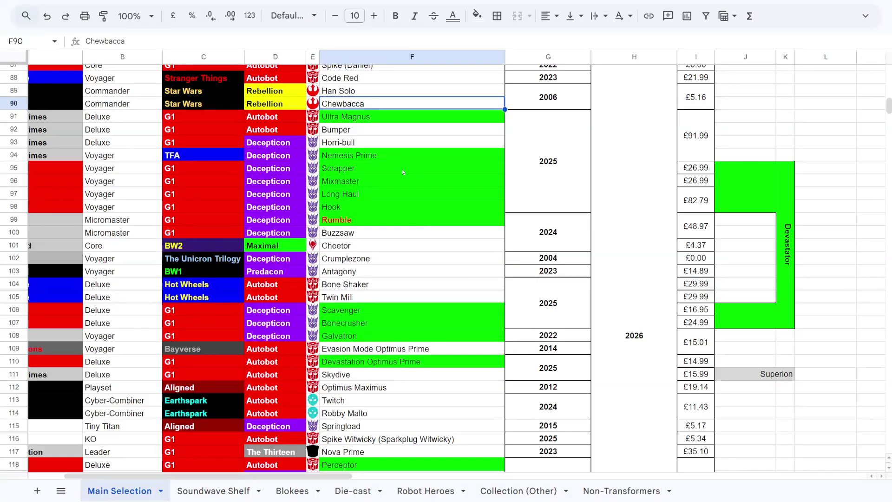
Review the Generations: Legacy Micromasters Rumble and Buzzsaw in rows 99 and 100, including their toy line cell.
scroll(402, 172, up, 12)
scroll(293, 301, down, 6)
scroll(292, 301, down, 5)
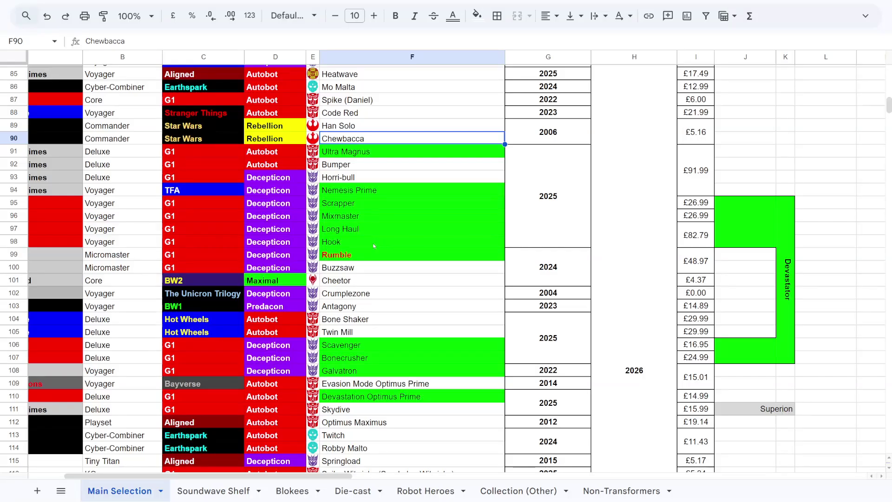
scroll(365, 281, down, 1)
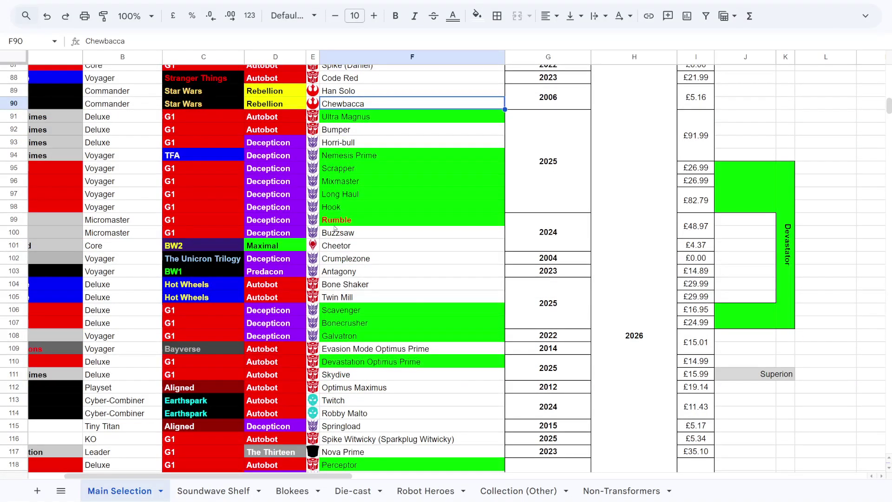
scroll(335, 227, up, 4)
scroll(332, 223, down, 4)
click(335, 221)
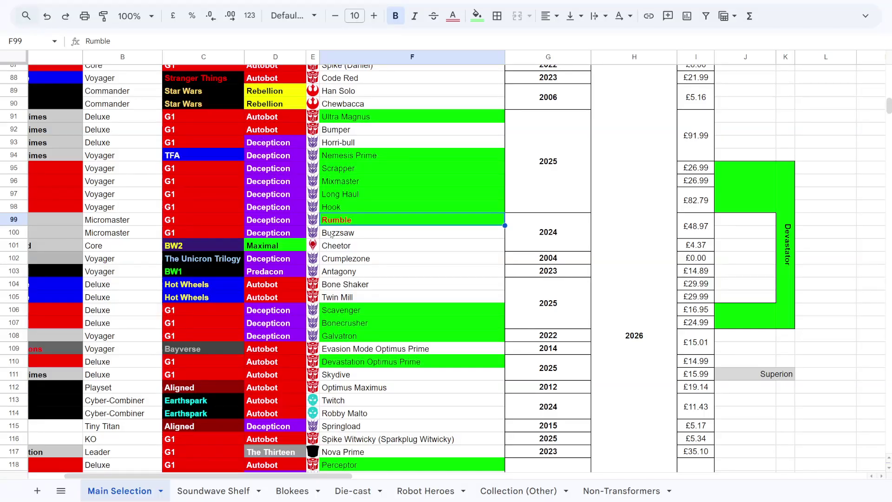
click(331, 234)
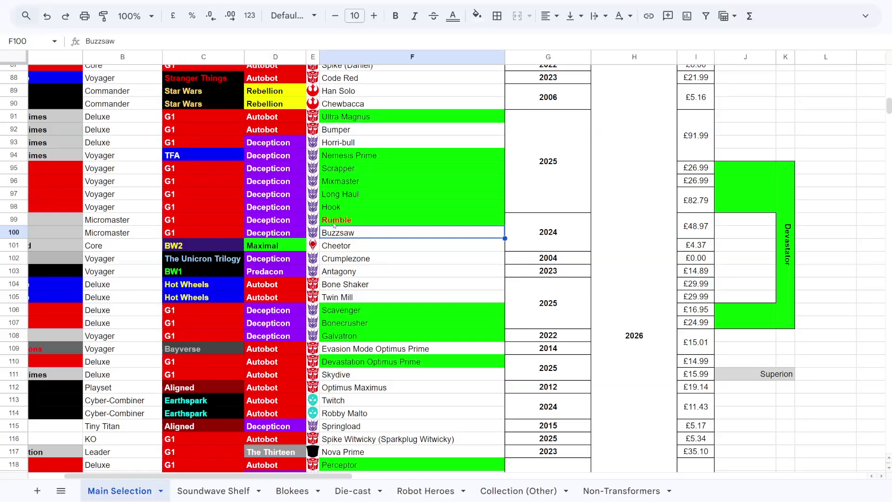
click(334, 223)
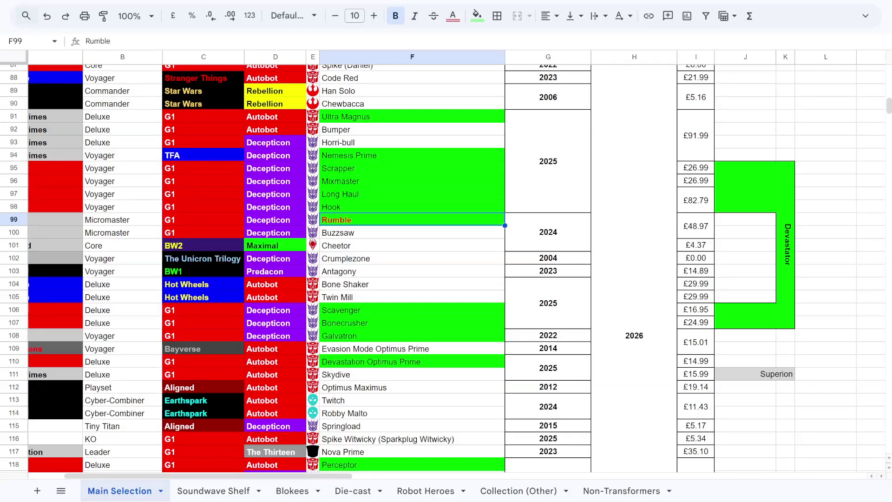
drag(339, 474, 302, 475)
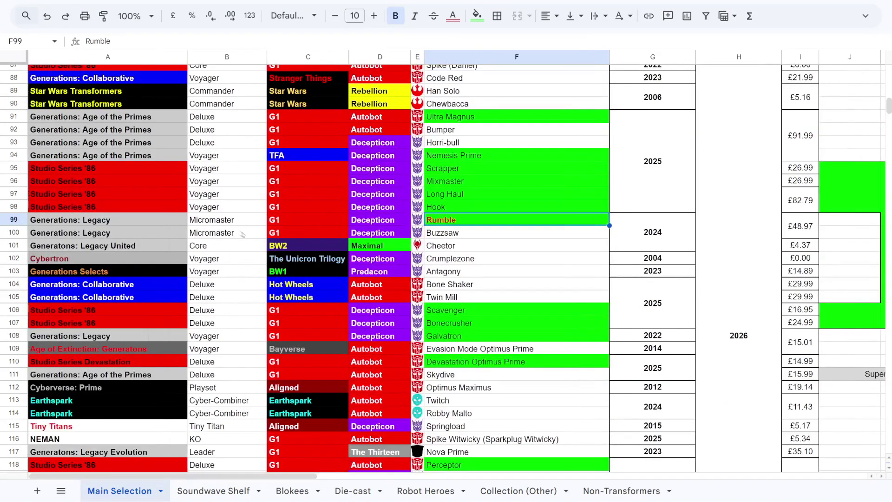
click(177, 225)
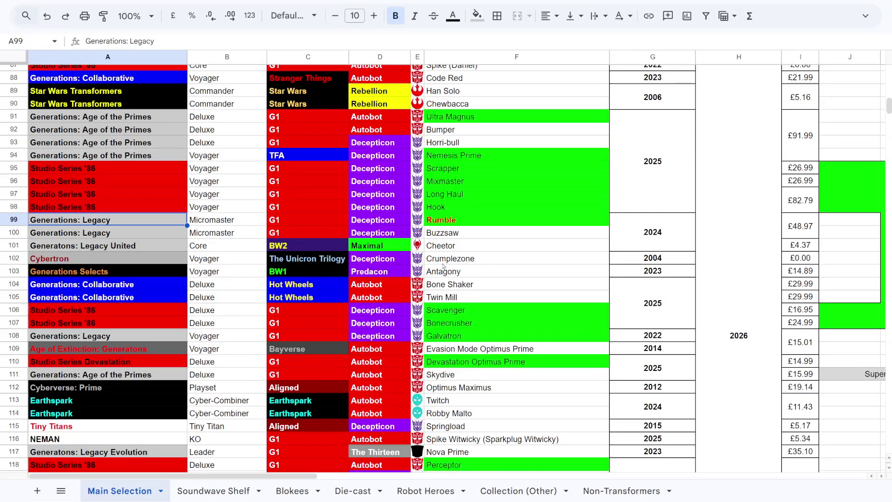
Examine Cheetor's faction emblem and BW2 continuity in row 101.
scroll(393, 267, down, 2)
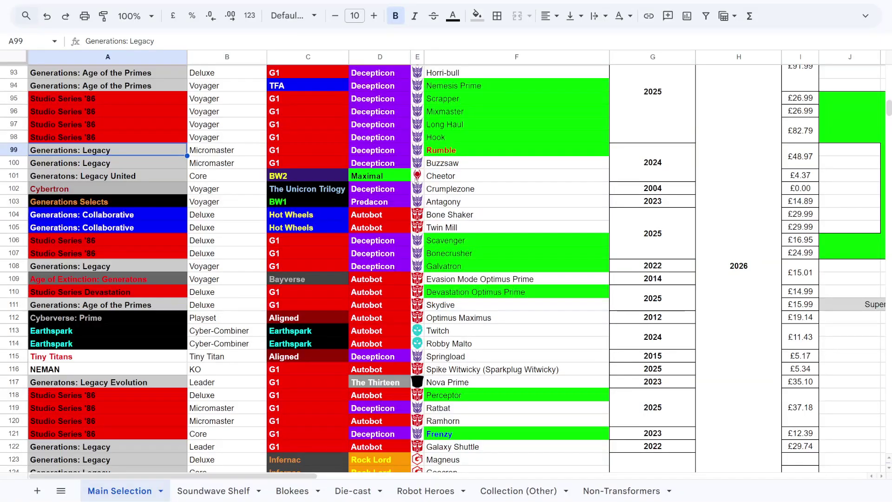
click(417, 175)
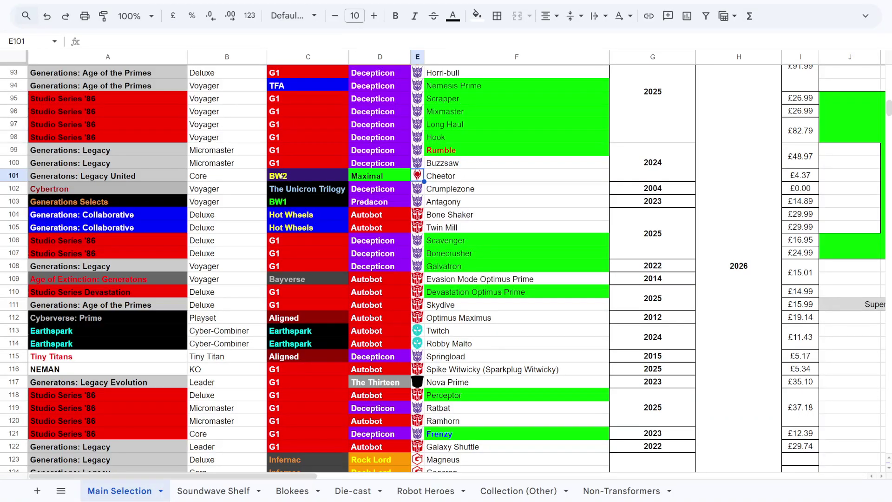
scroll(283, 176, up, 1)
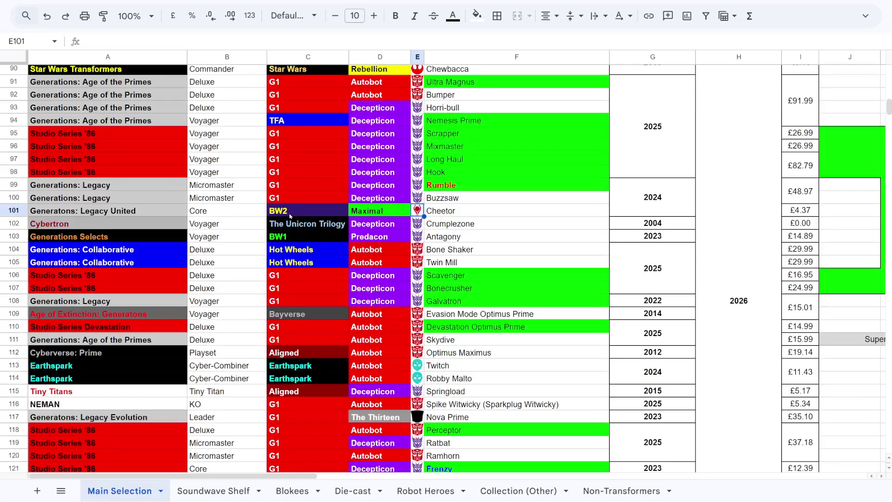
scroll(289, 216, down, 1)
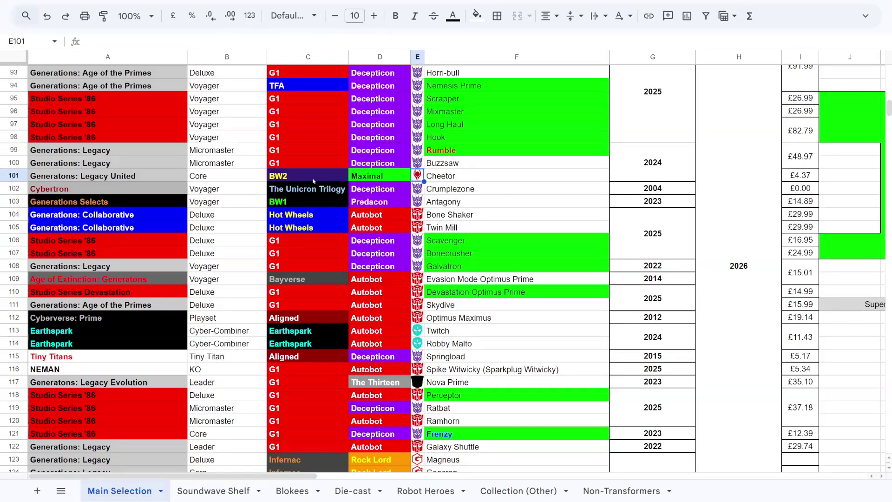
Review the Hot Wheels collaborative entries Bone Shaker and Twin Mill in rows 104 and 105.
scroll(313, 181, down, 1)
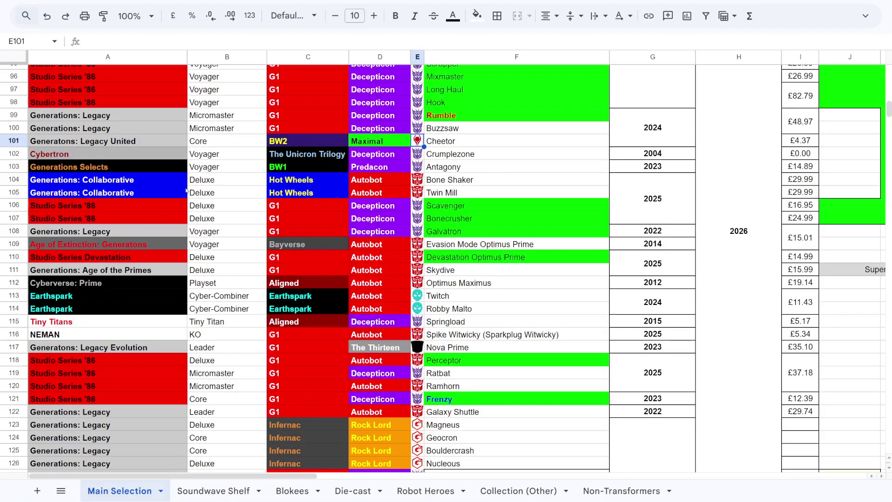
scroll(436, 183, down, 1)
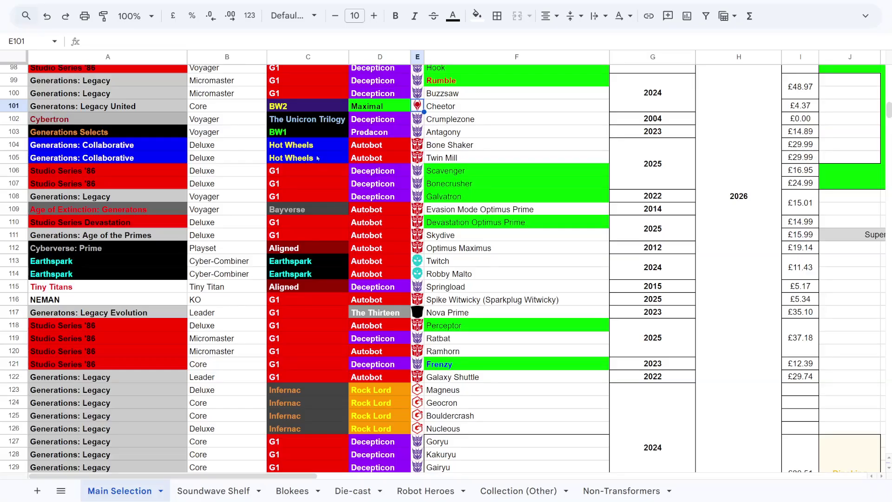
drag(436, 145, 184, 148)
click(457, 161)
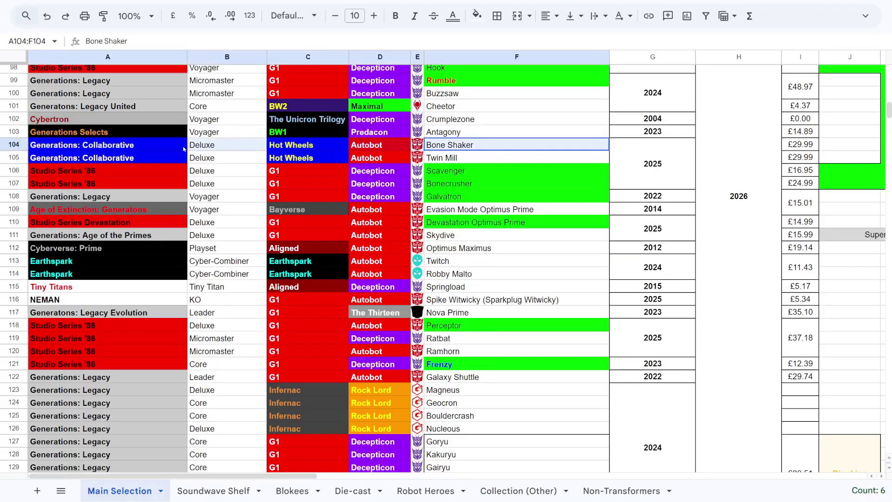
Examine Bone Shaker's cells from continuity to name in row 104, including Twin Mill's name in row 105.
click(501, 149)
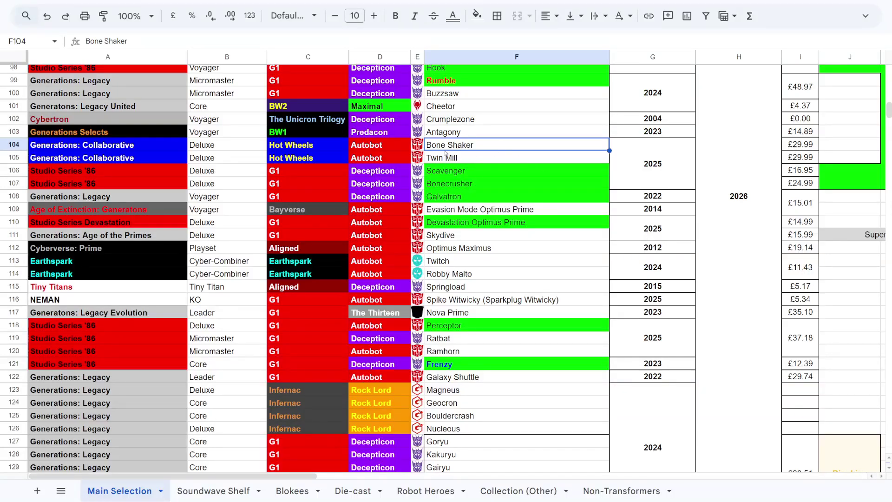
key(shift+Left)
key(shift+Left)
key(shift+Left)
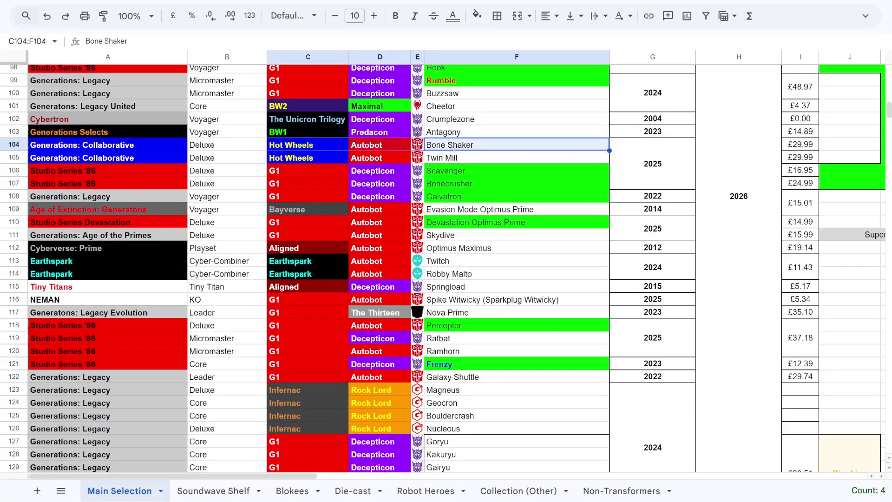
click(473, 149)
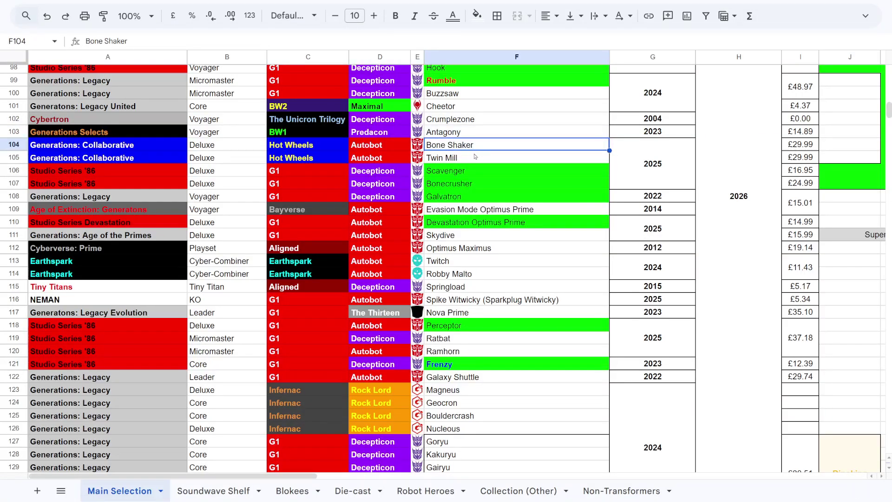
click(474, 157)
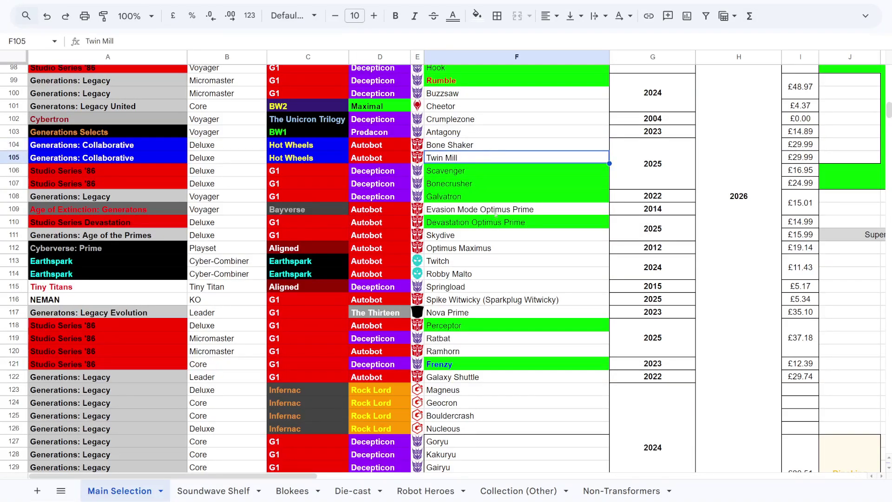
Compare the Evasion Mode Optimus Prime and Devastation Optimus Prime entries in rows 109 and 110.
scroll(492, 215, down, 1)
click(534, 175)
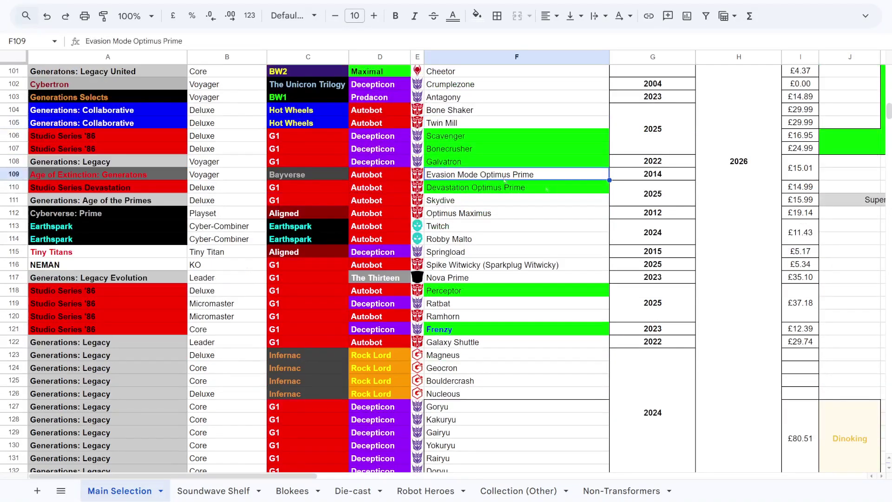
click(453, 190)
drag(446, 175, 439, 188)
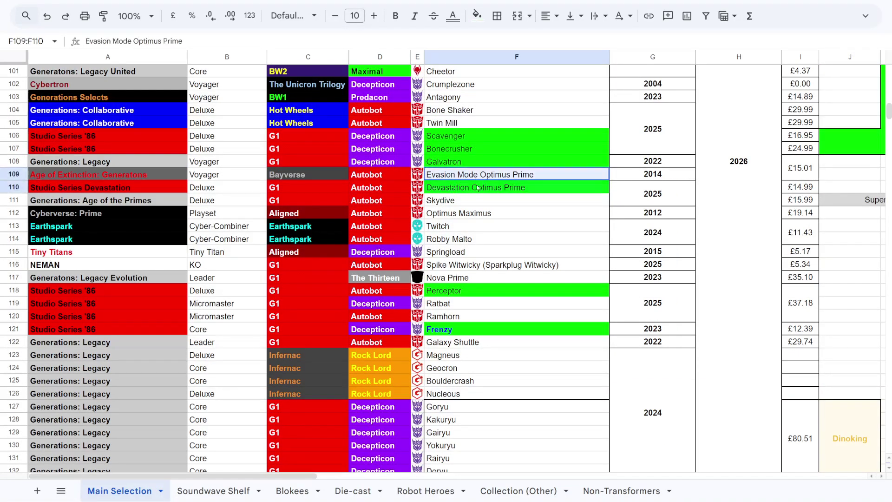
click(437, 204)
click(446, 191)
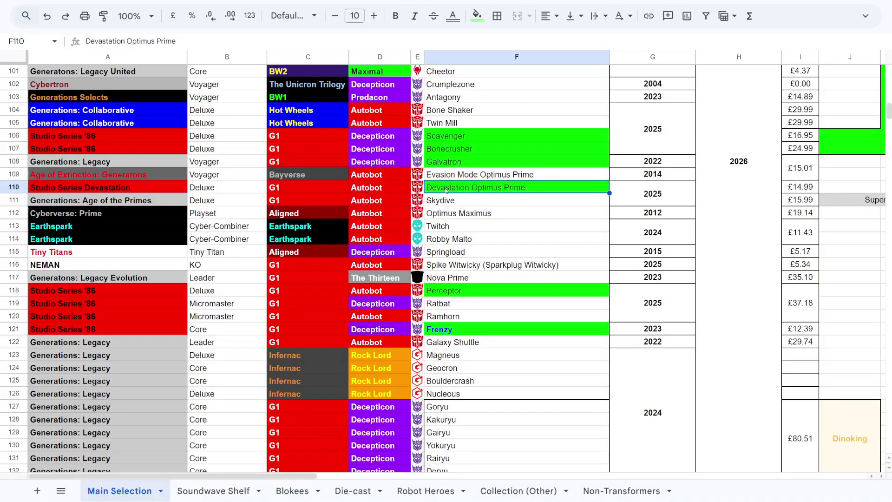
click(447, 176)
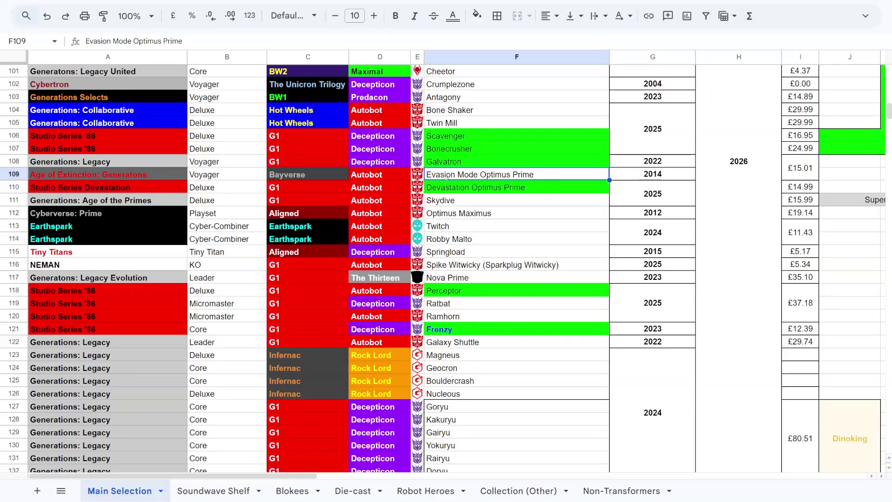
key(Down)
key(shift+Up)
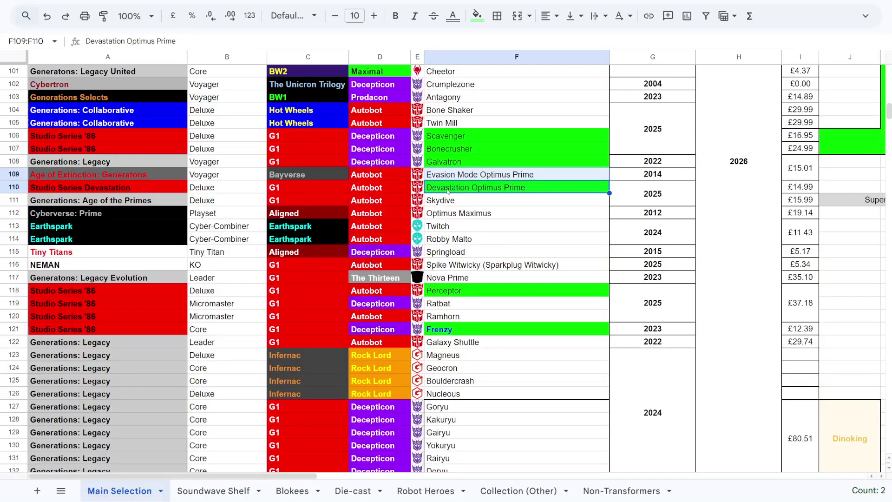
click(455, 176)
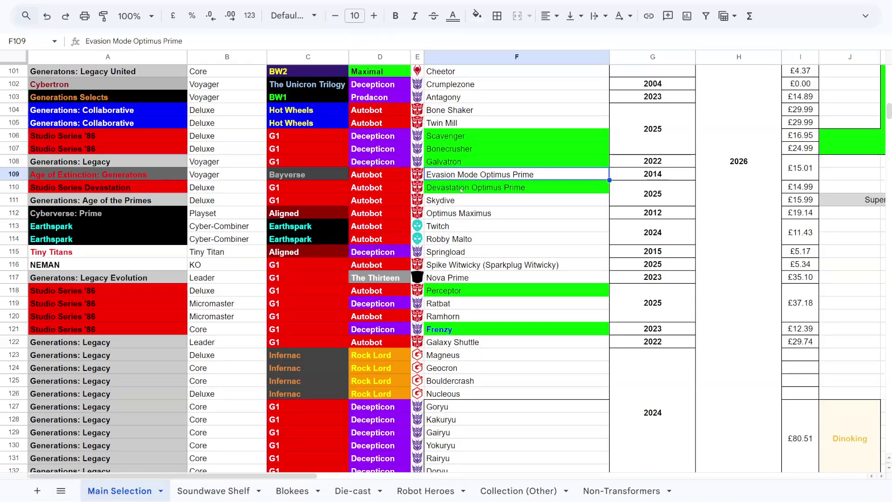
Look back at Ultra Magnus in row 91 and review the entries from there down to Skydive in row 111.
scroll(461, 190, up, 5)
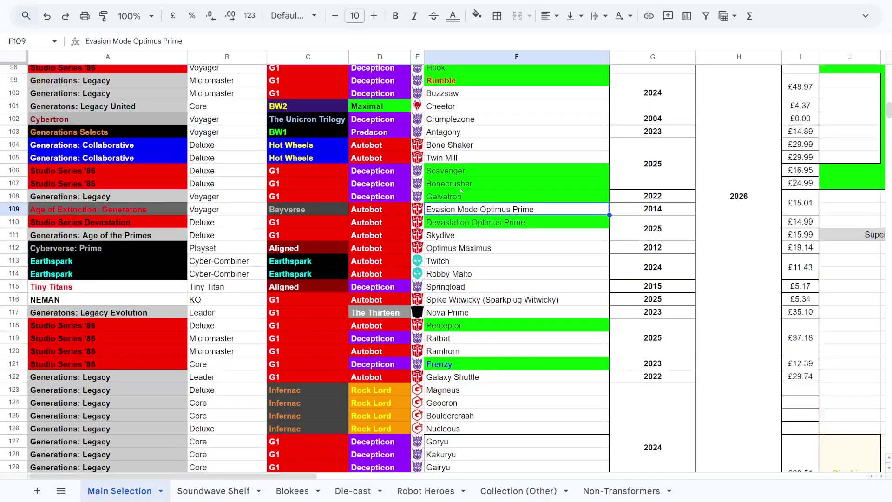
scroll(478, 242, up, 3)
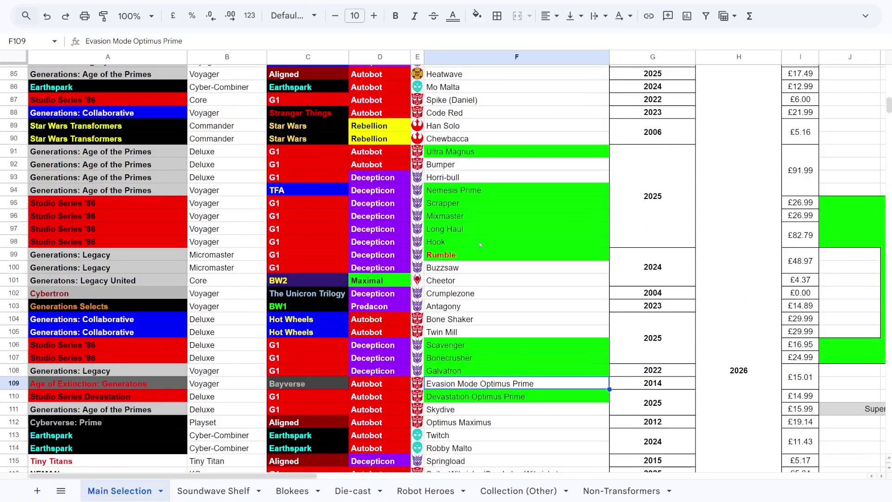
click(457, 187)
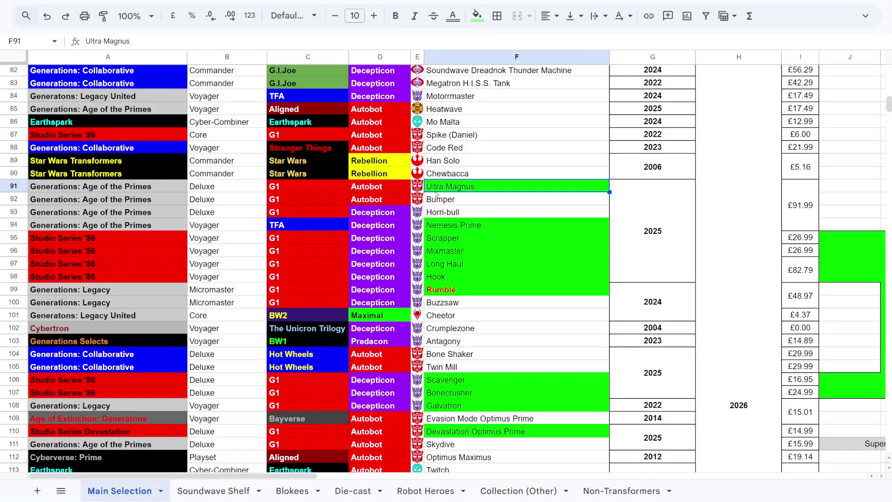
scroll(437, 195, down, 4)
scroll(453, 158, up, 4)
scroll(437, 196, down, 2)
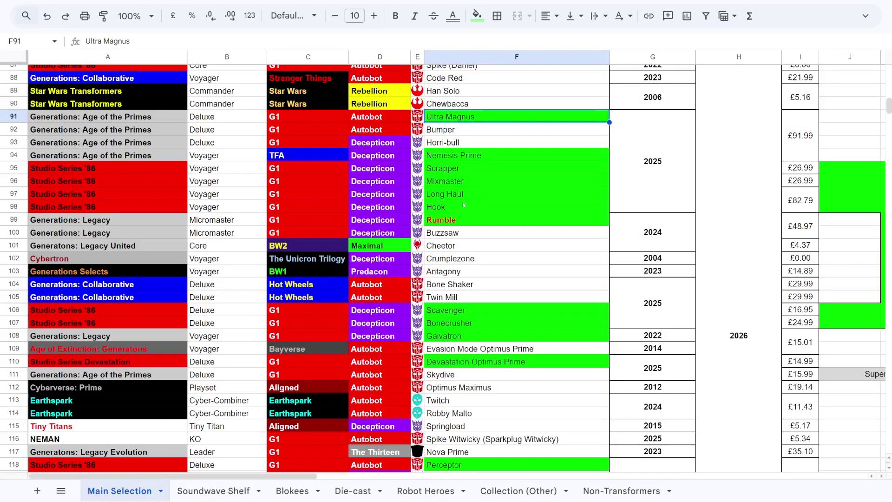
scroll(463, 204, down, 2)
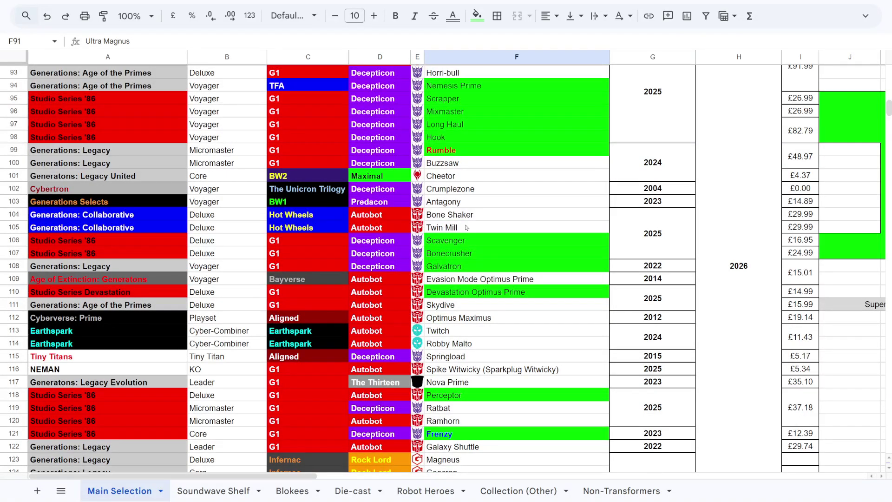
scroll(466, 227, down, 1)
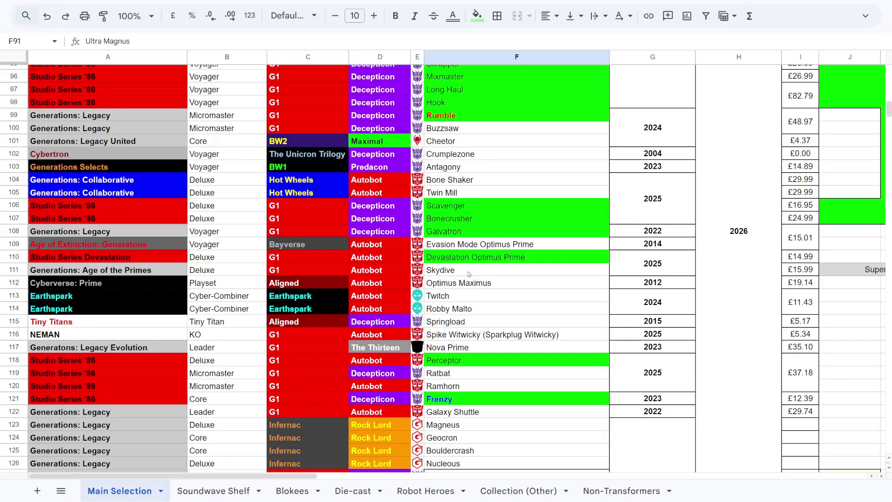
scroll(468, 274, down, 1)
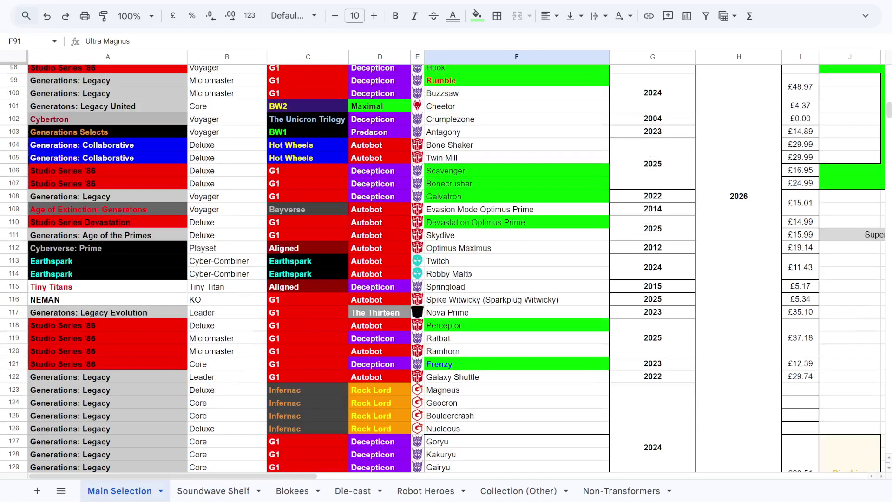
Review the Cyberverse: Prime playset Optimus Maximus in row 112 against the entries above it from row 77 onward.
click(448, 251)
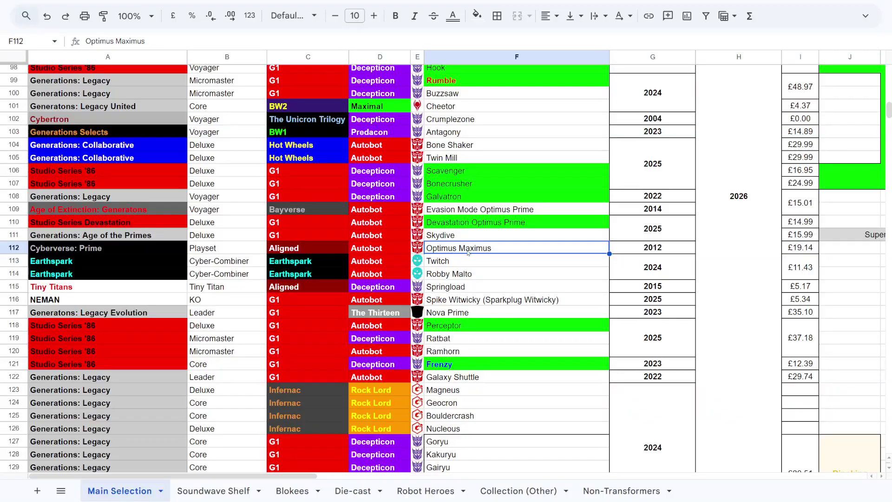
scroll(468, 253, down, 3)
scroll(435, 210, up, 10)
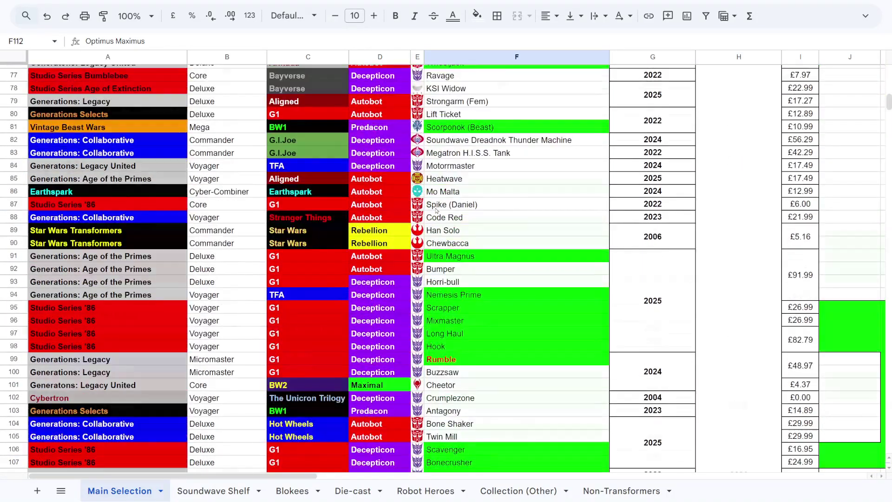
scroll(440, 335, down, 7)
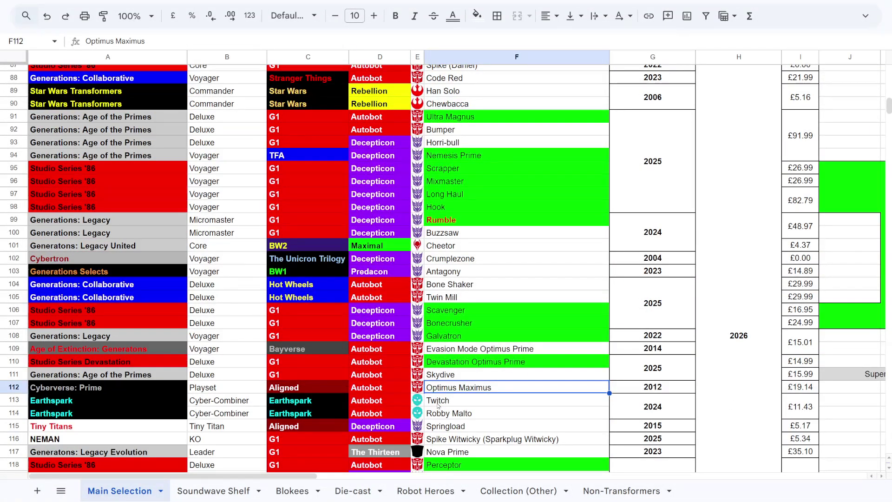
scroll(438, 399, down, 1)
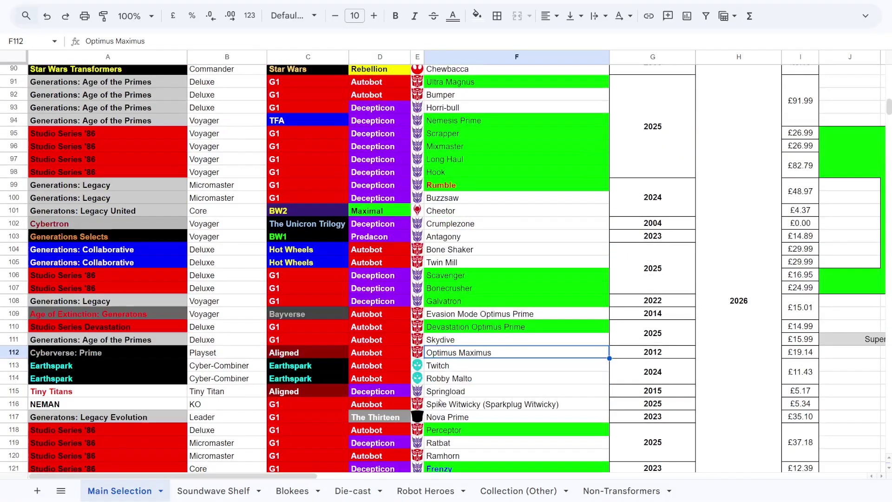
scroll(441, 377, up, 4)
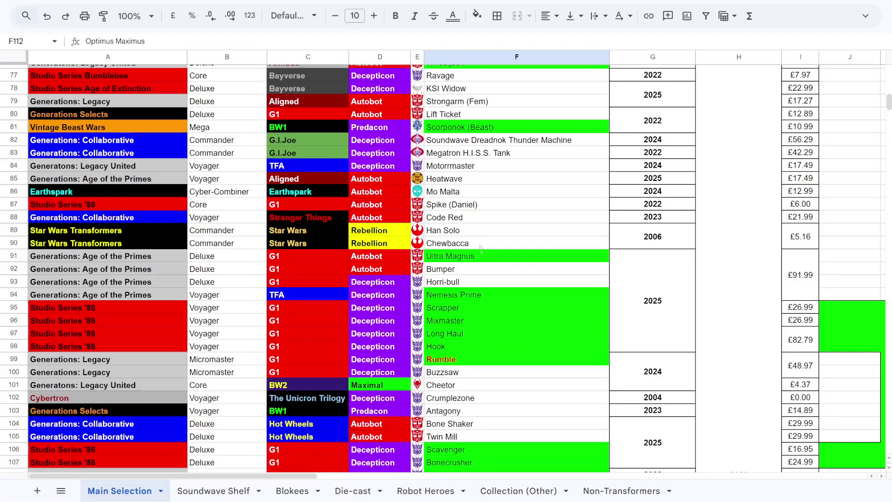
scroll(483, 251, down, 4)
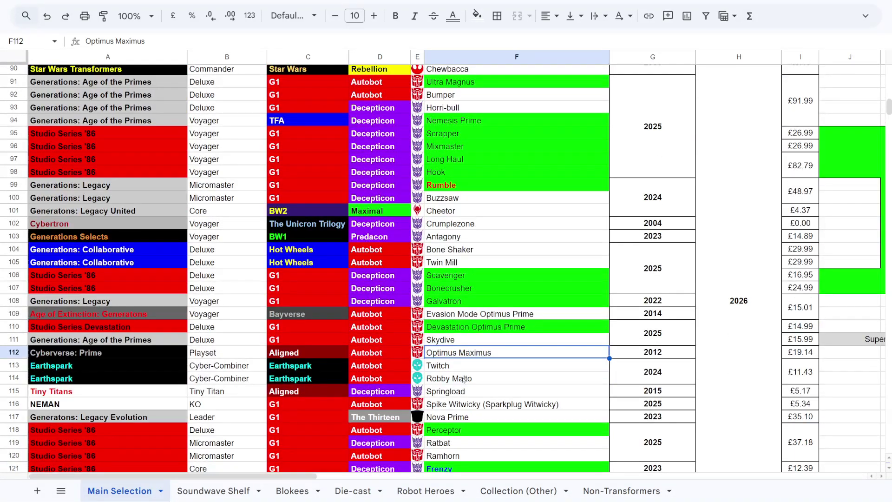
scroll(458, 346, up, 3)
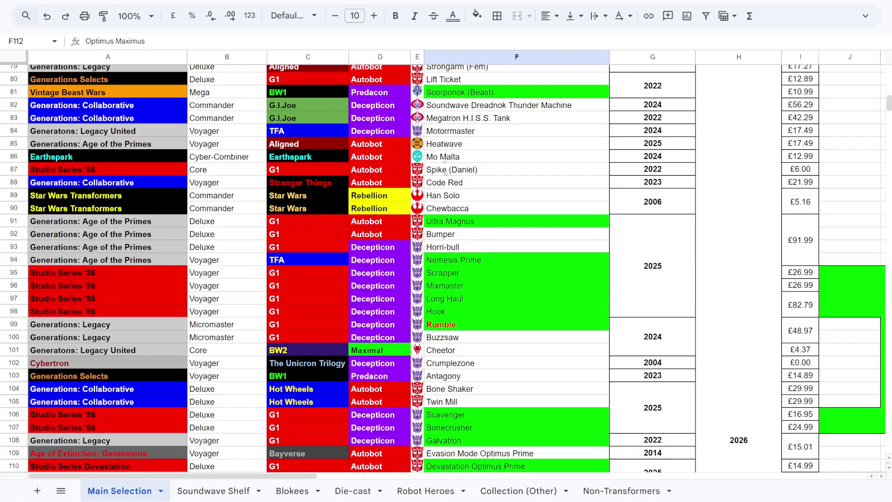
scroll(443, 159, down, 5)
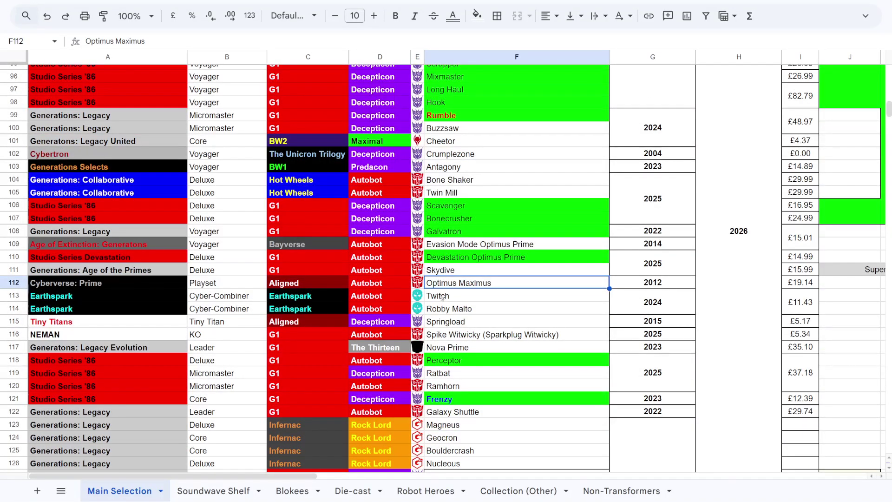
Review the Earthspark Cyber-Combiners Twitch and Robby Malto in rows 113 and 114 against Mo Malta and the earlier entries.
click(457, 299)
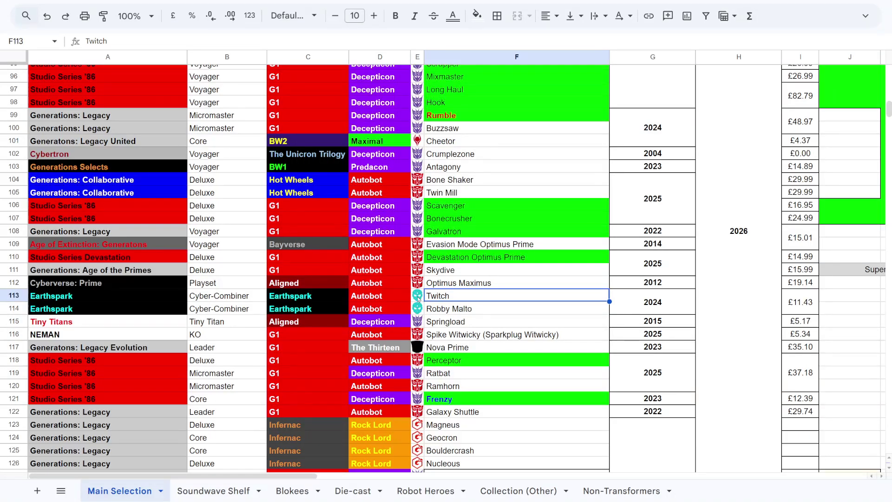
scroll(417, 297, down, 1)
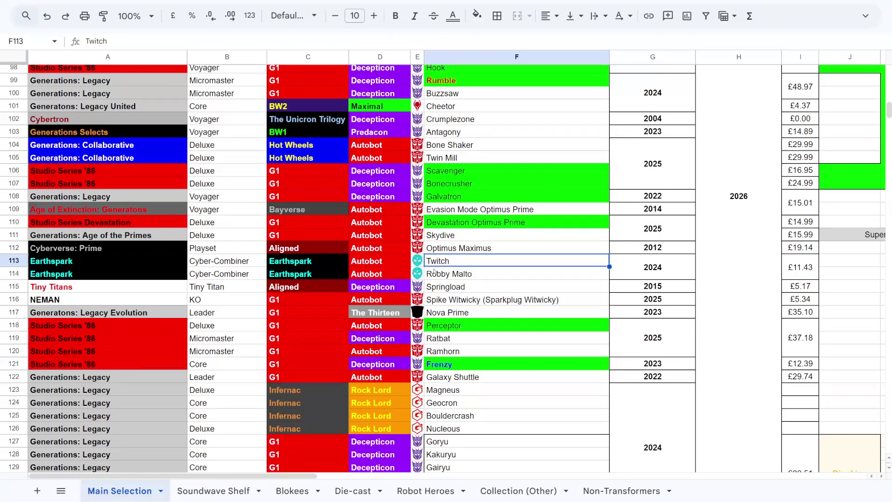
scroll(436, 273, up, 7)
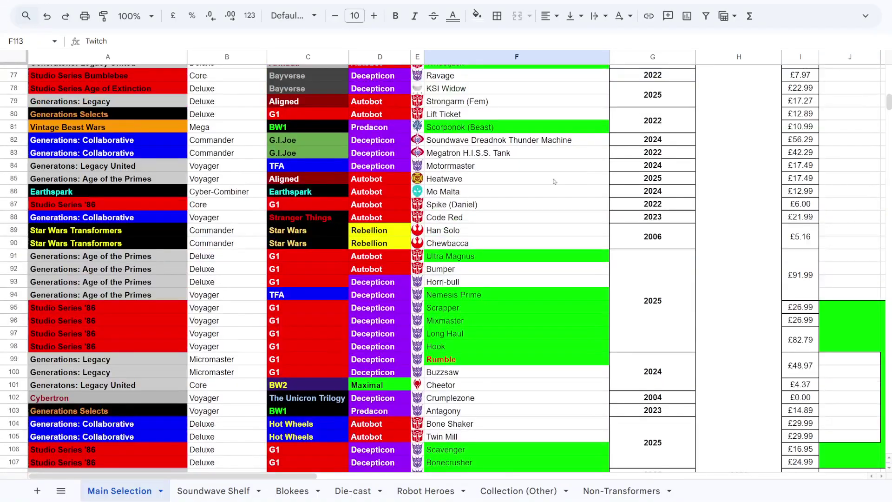
scroll(436, 273, down, 4)
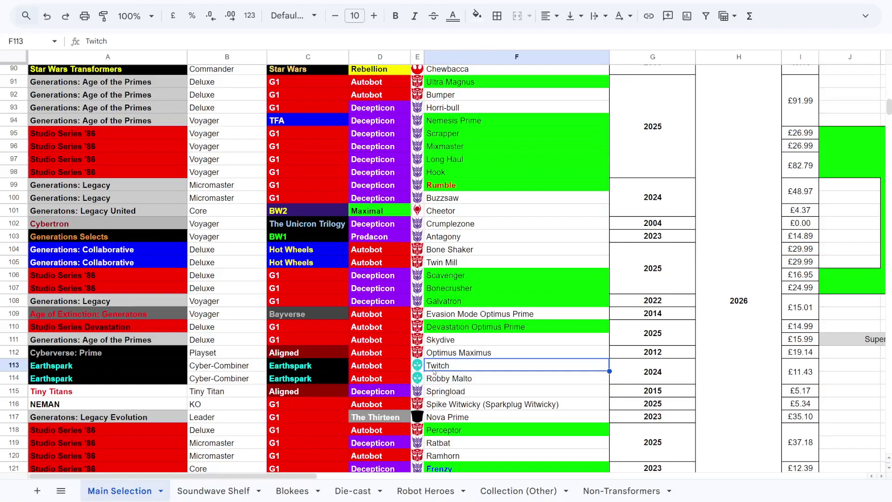
scroll(433, 372, down, 1)
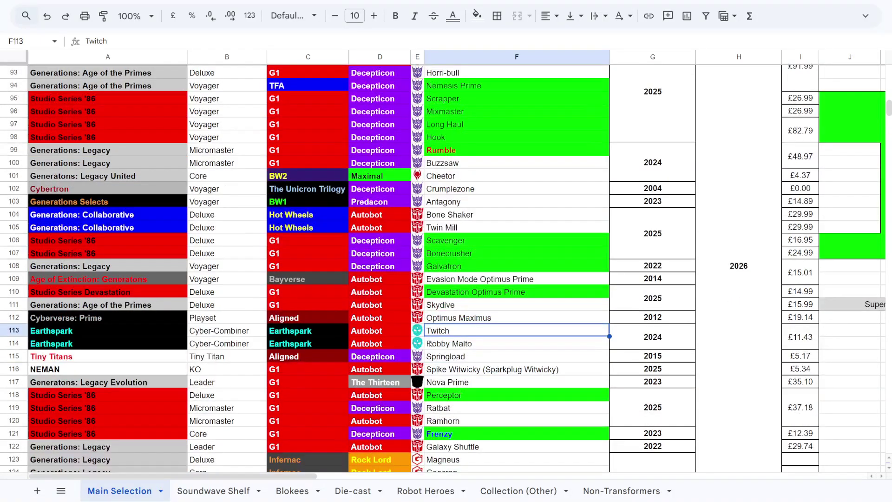
scroll(431, 343, up, 6)
scroll(430, 344, up, 14)
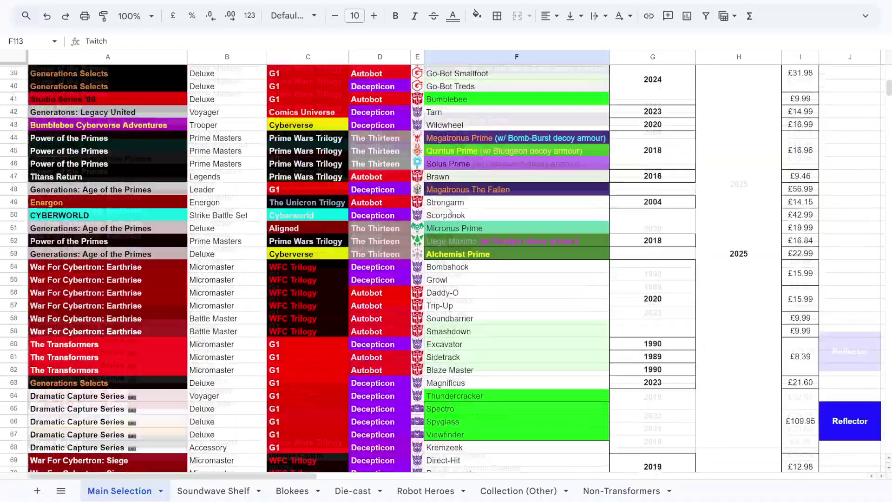
scroll(452, 230, down, 5)
scroll(452, 230, down, 19)
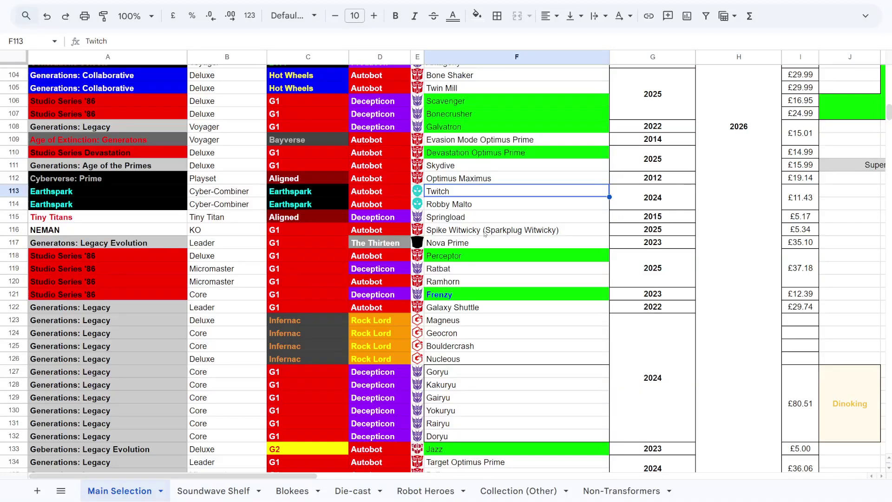
Review the NEMAN KO entry Spike Witwicky (Sparkplug Witwicky) in row 116 and look back at the earlier Spike (Daniel) entry.
click(529, 234)
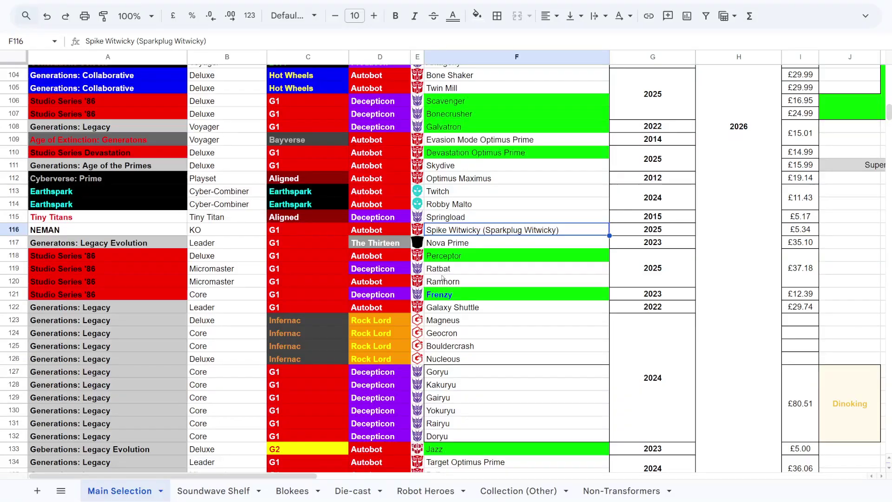
scroll(440, 274, down, 1)
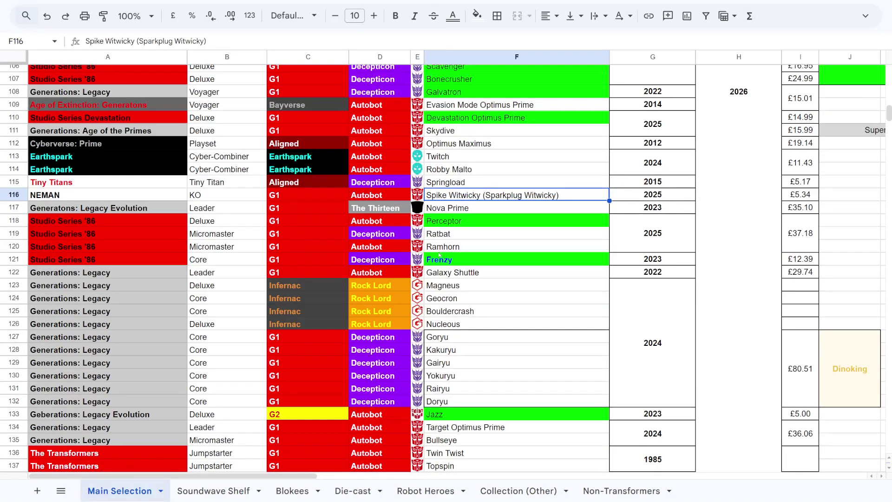
scroll(301, 292, up, 12)
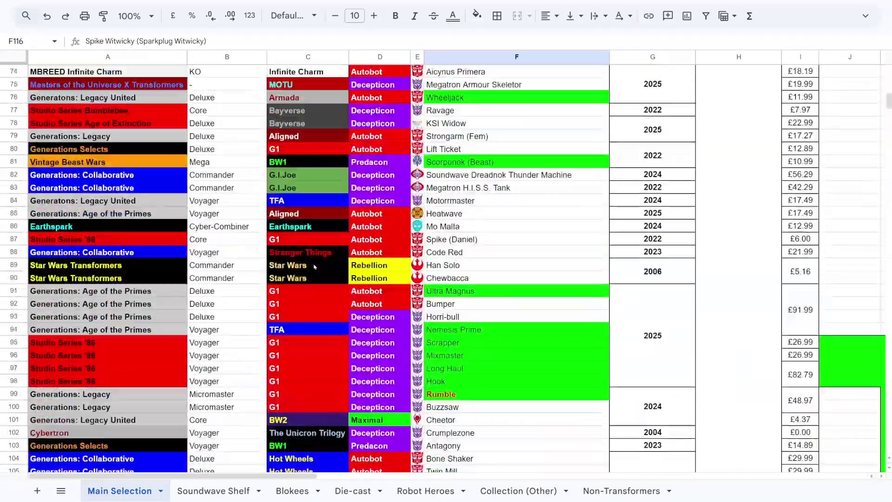
Look back over the entries from about row 60 onward, and review Nova Prime through Nucleous in rows 117 to 126.
scroll(314, 266, up, 5)
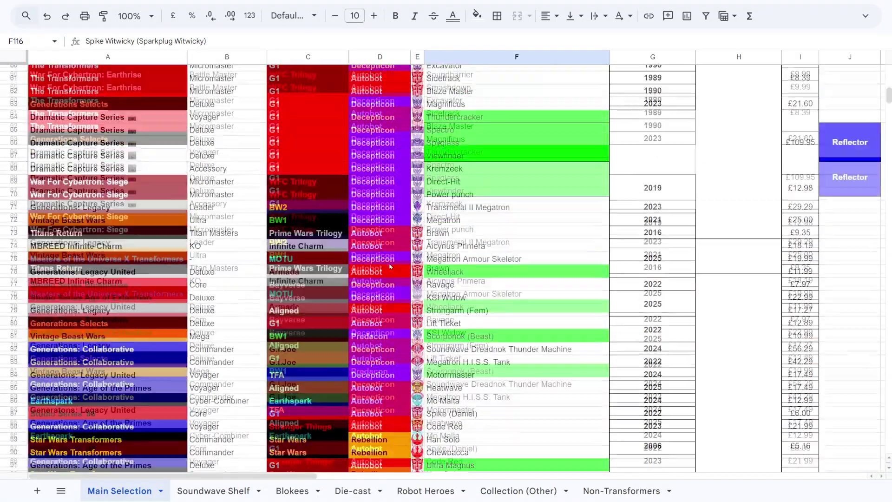
scroll(390, 265, down, 17)
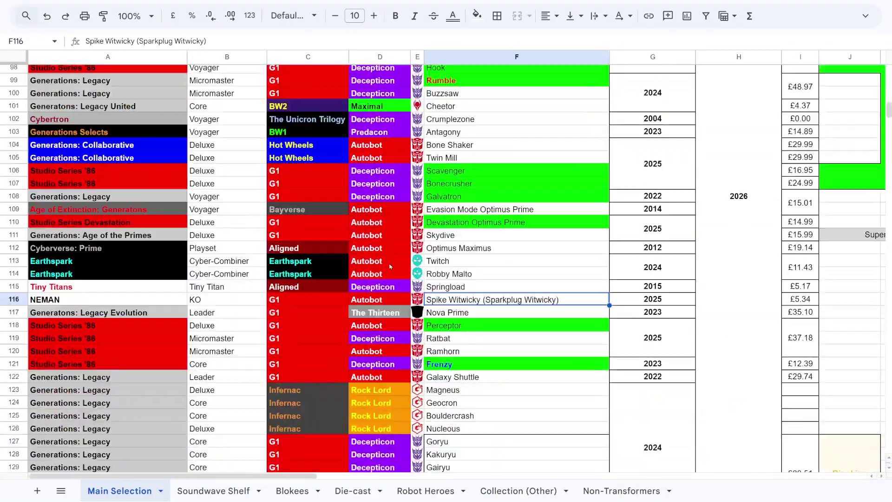
scroll(390, 266, down, 1)
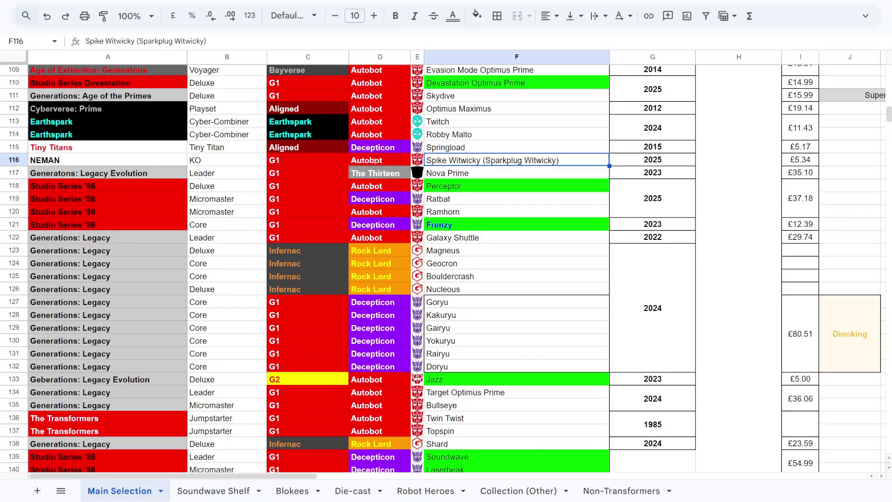
scroll(374, 162, up, 2)
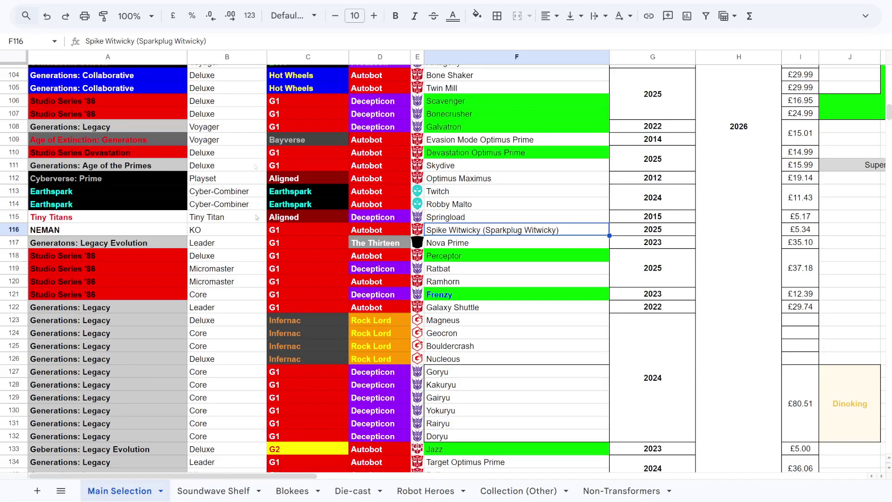
scroll(385, 311, down, 1)
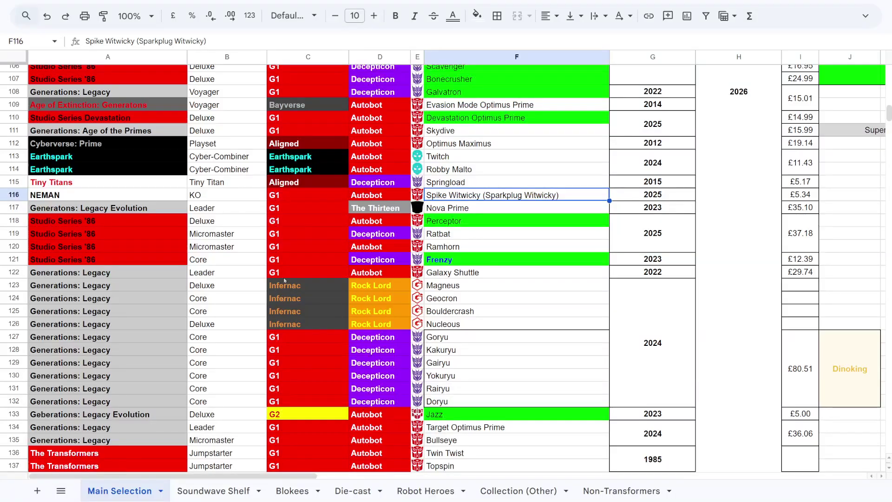
scroll(284, 279, down, 2)
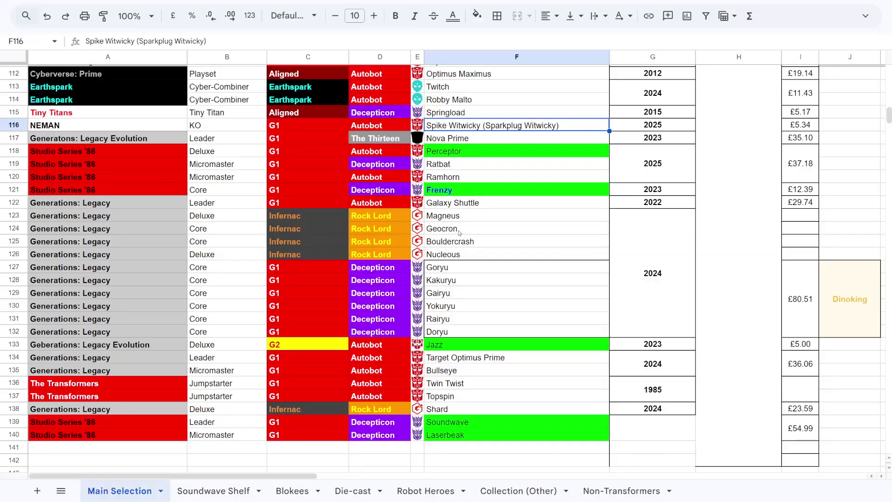
scroll(432, 254, down, 1)
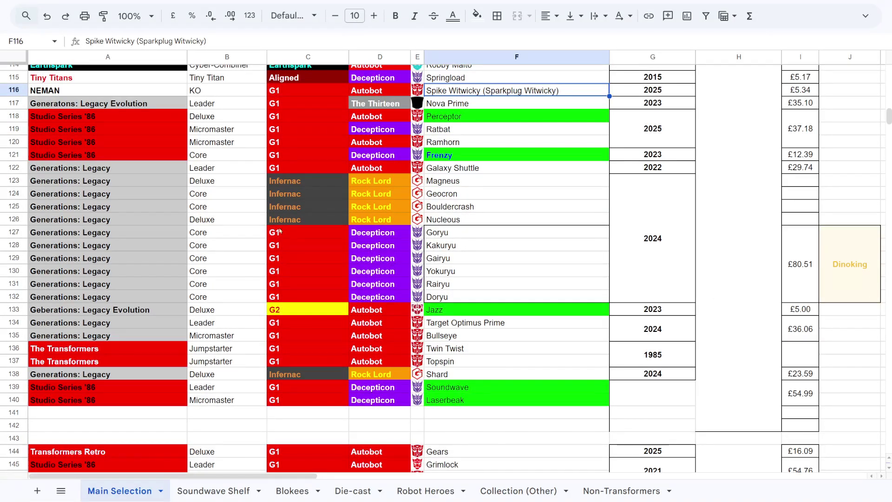
Compare the G1 continuity of the Dinoking team in rows 127 to 132 with the Victory entries in rows 24 to 32.
drag(279, 231, 282, 295)
scroll(305, 278, up, 6)
scroll(305, 278, up, 15)
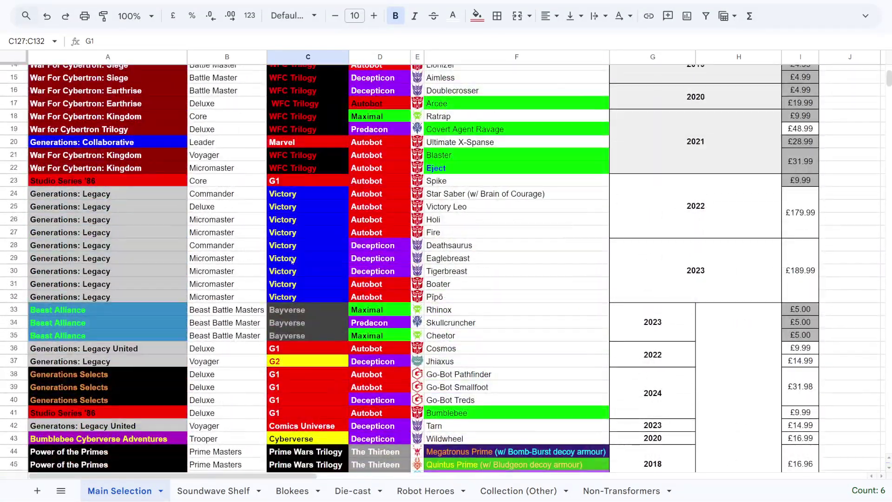
scroll(297, 213, down, 10)
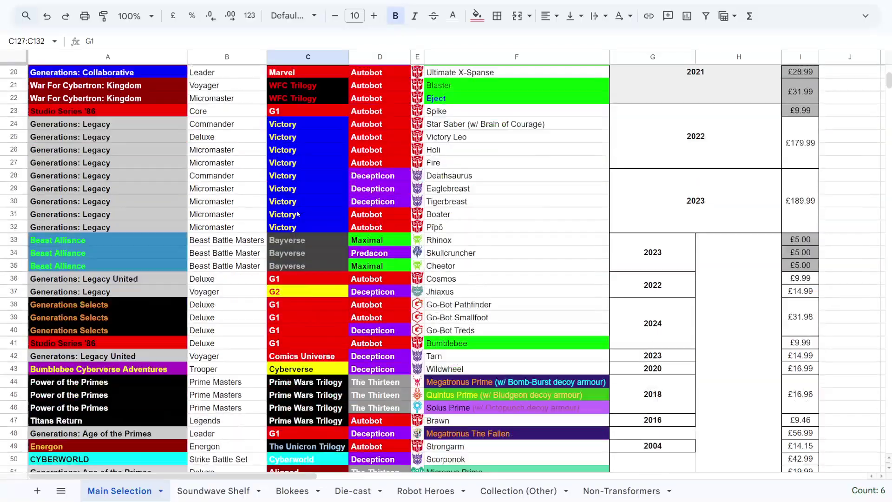
scroll(298, 214, down, 7)
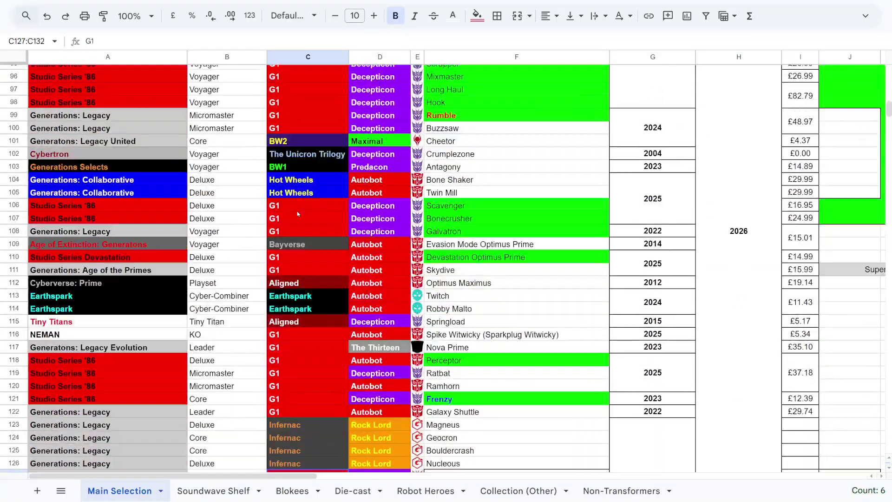
scroll(298, 213, up, 4)
scroll(275, 276, down, 9)
scroll(275, 276, up, 3)
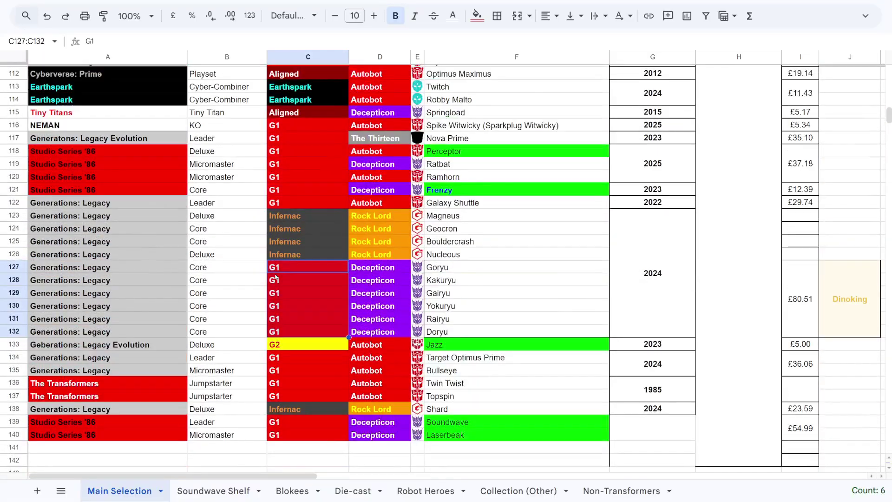
Review the G1 continuity of Galaxy Shuttle in row 122 against the surrounding Generations: Legacy entries.
scroll(402, 341, down, 1)
scroll(403, 341, up, 1)
click(312, 207)
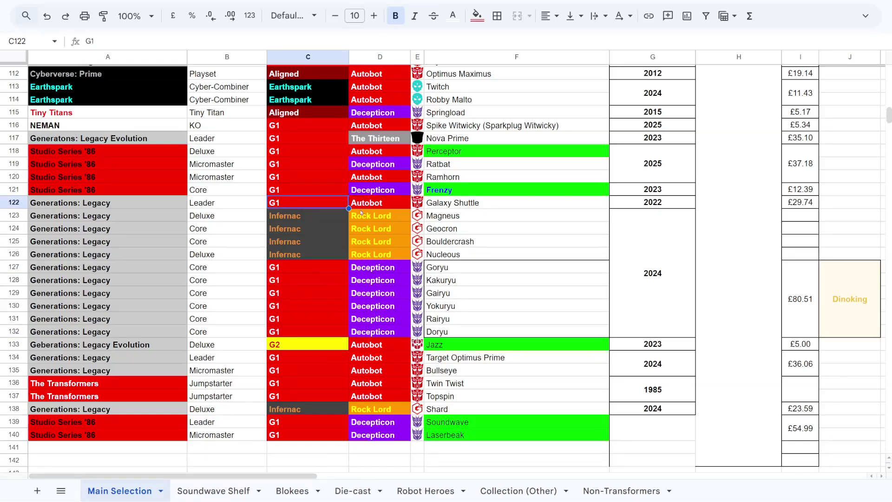
scroll(334, 226, up, 5)
scroll(334, 227, down, 5)
scroll(313, 273, down, 1)
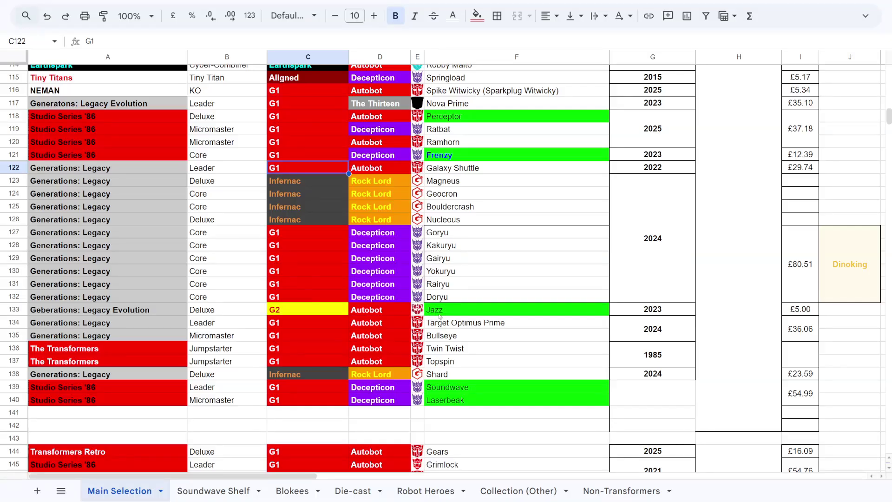
Review the G2 Jazz entry in row 133 together with Target Optimus Prime and Bullseye in rows 134 and 135.
click(439, 317)
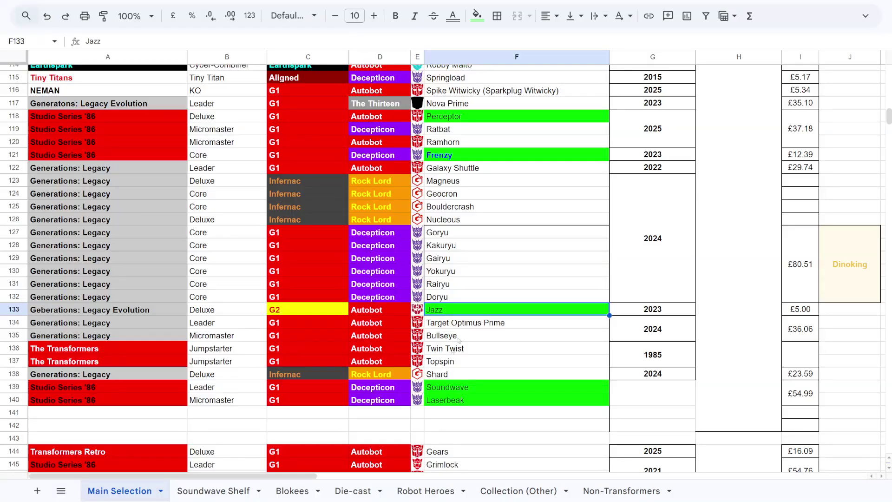
scroll(450, 337, down, 1)
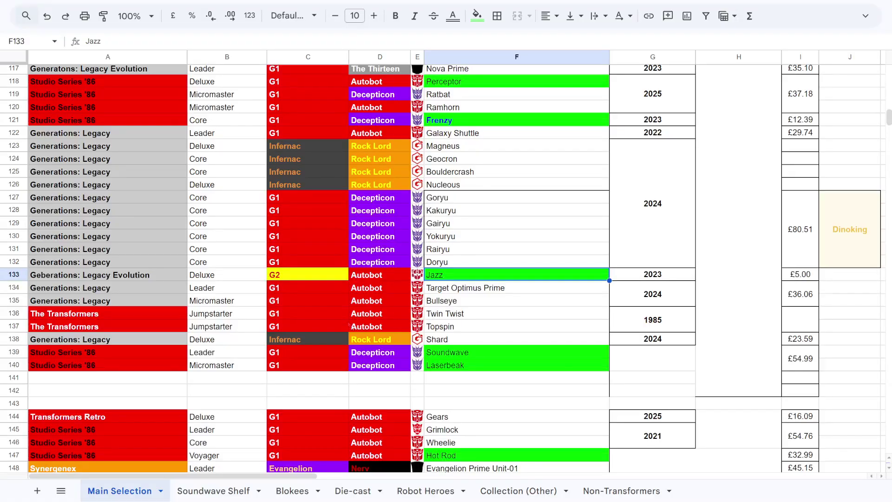
scroll(362, 315, down, 1)
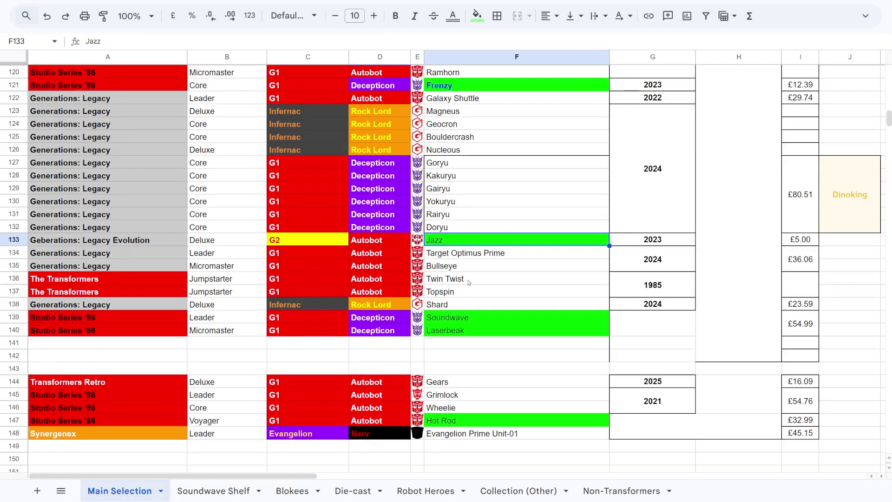
Review the Jumpstarters Twin Twist and Topspin in rows 136 and 137, including their shared empty price cell.
drag(468, 281, 448, 295)
click(445, 281)
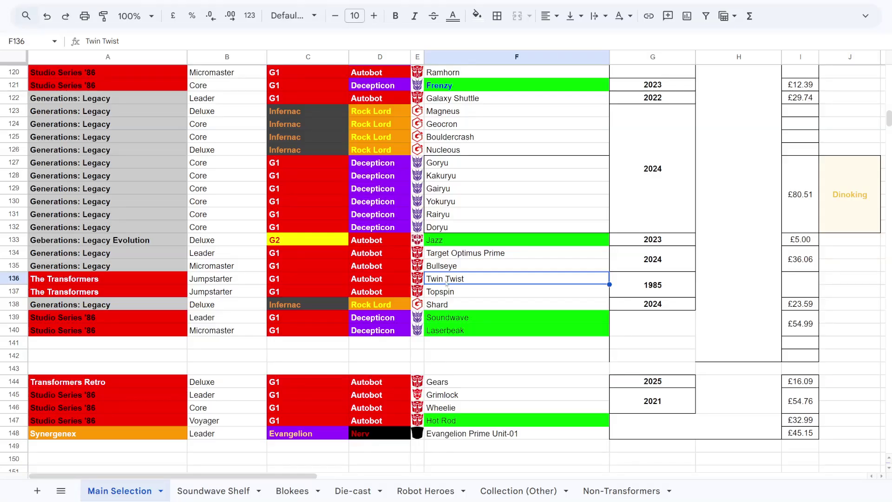
click(796, 296)
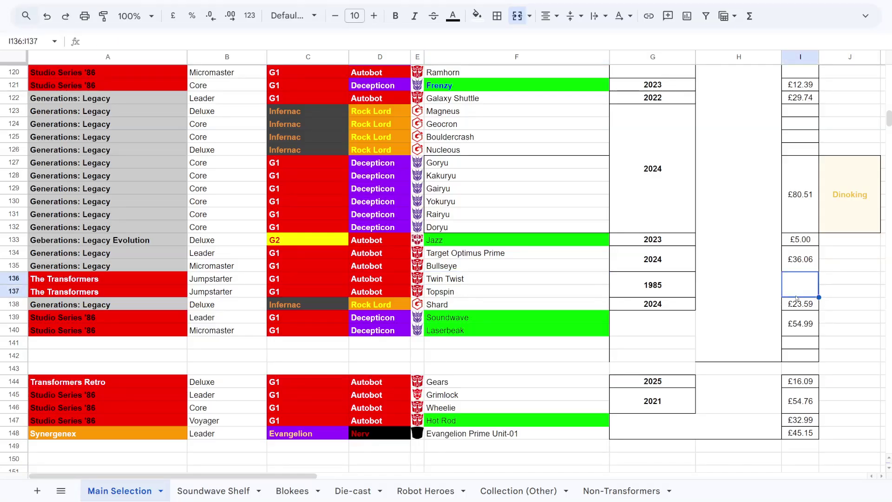
click(467, 280)
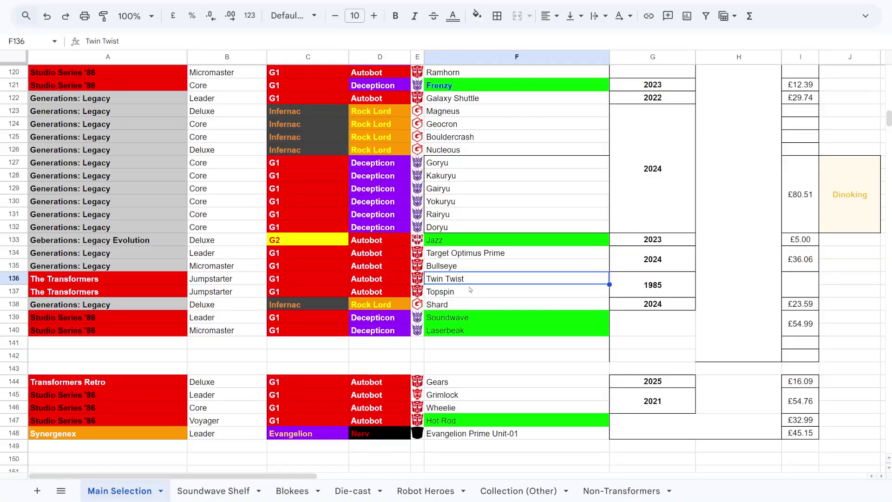
Look back through the release years of the earlier entries, including the vintage Micromasters in rows 60 to 62.
scroll(470, 289, up, 1)
scroll(470, 290, up, 15)
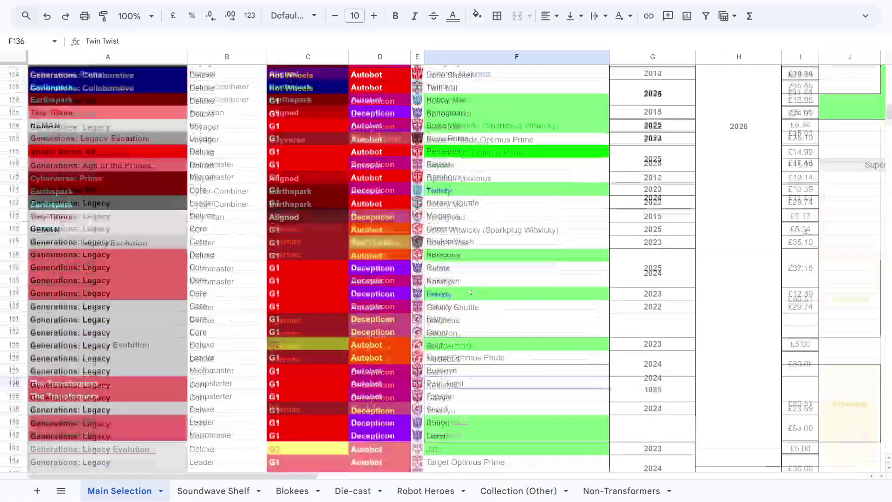
scroll(470, 291, up, 7)
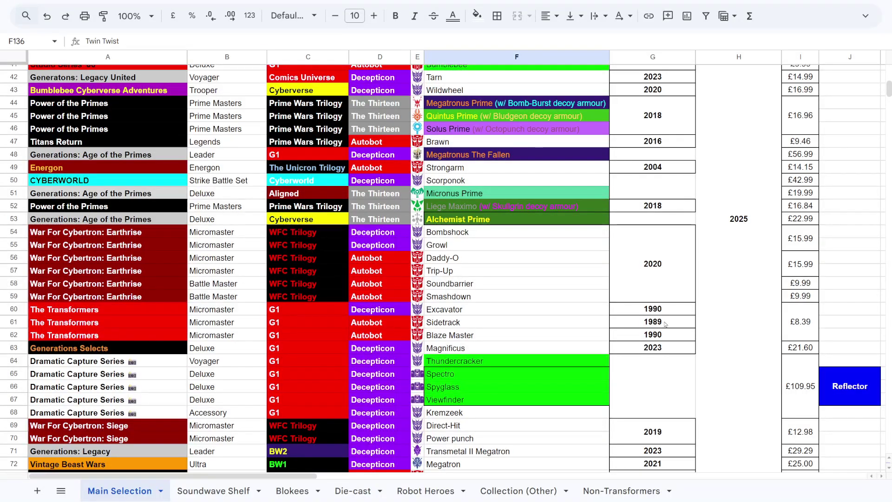
scroll(665, 324, up, 3)
scroll(665, 324, up, 3)
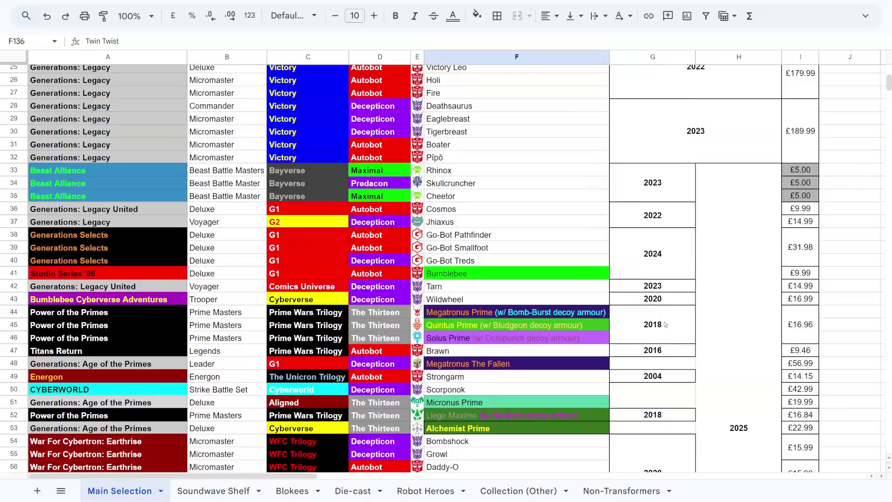
scroll(665, 324, down, 20)
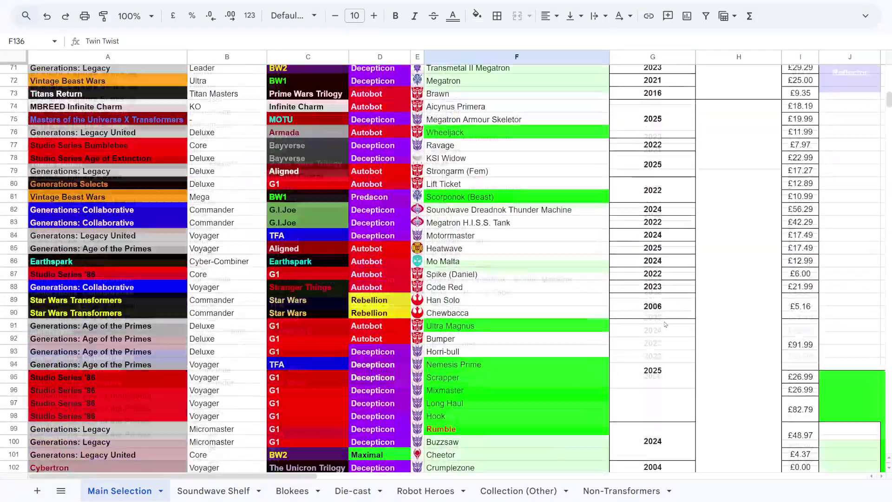
Review Shard, Soundwave and Laserbeak in rows 138 to 140.
scroll(665, 324, down, 5)
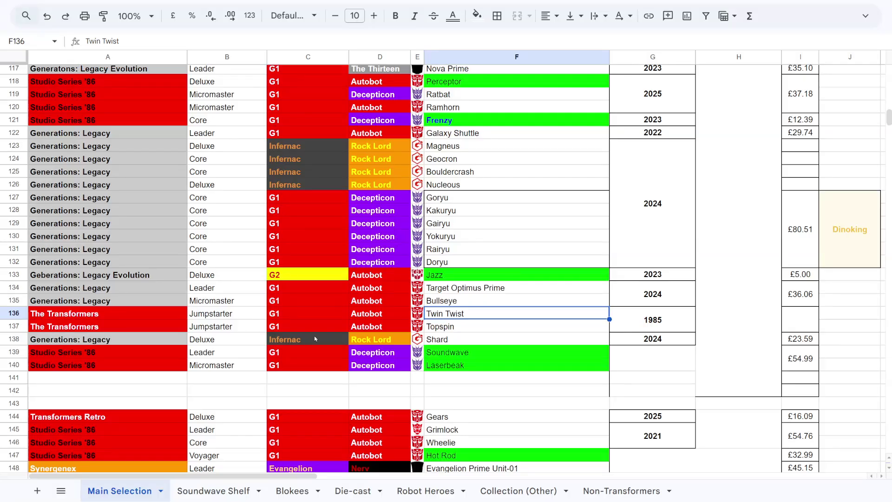
scroll(314, 338, down, 1)
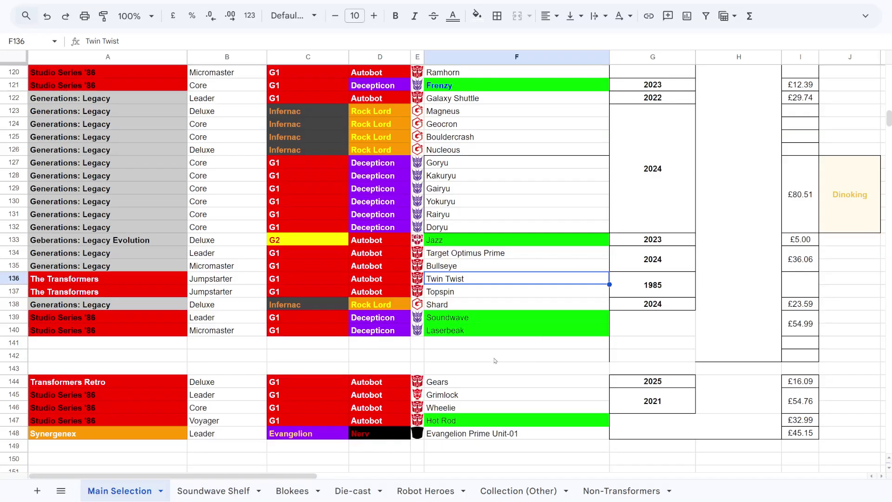
scroll(347, 347, down, 1)
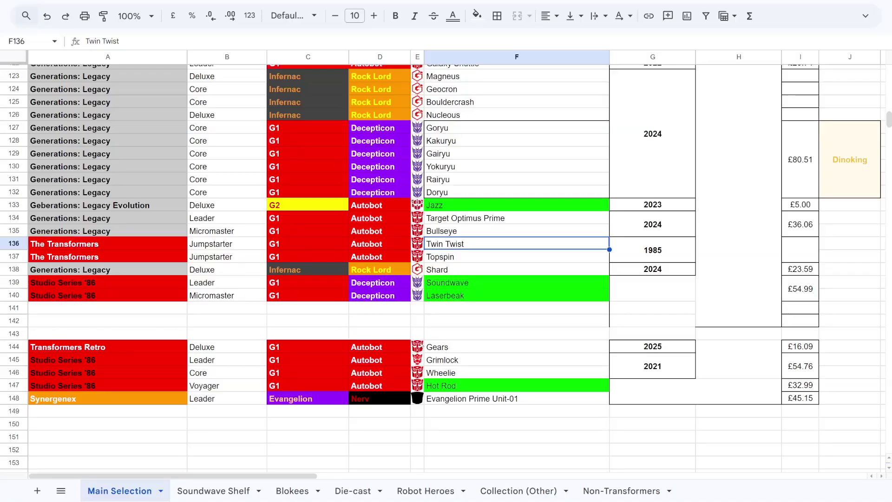
Review Gears, Grimlock, Wheelie and Hot Rod in the separate block, rows 144 to 147.
drag(393, 347, 511, 372)
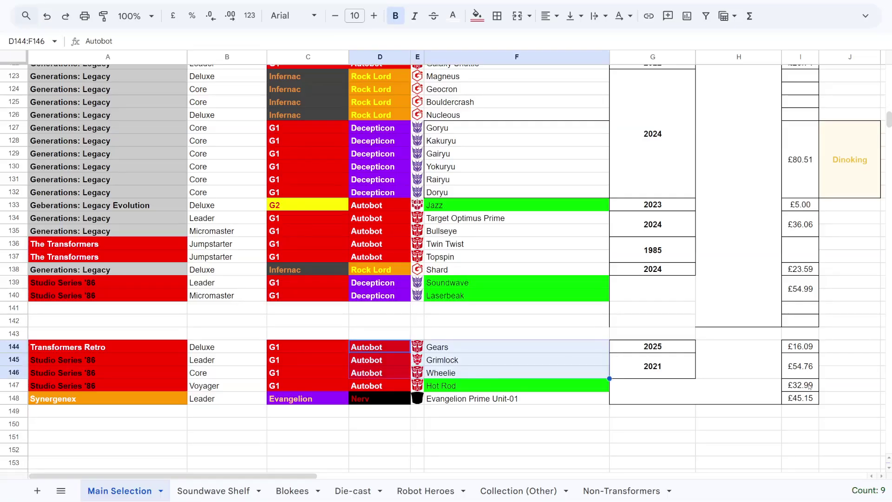
click(446, 365)
click(443, 349)
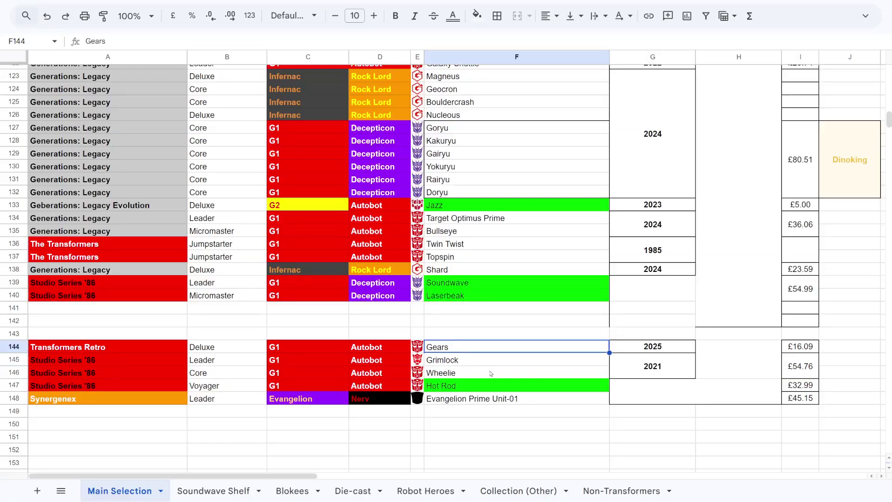
drag(491, 372, 417, 348)
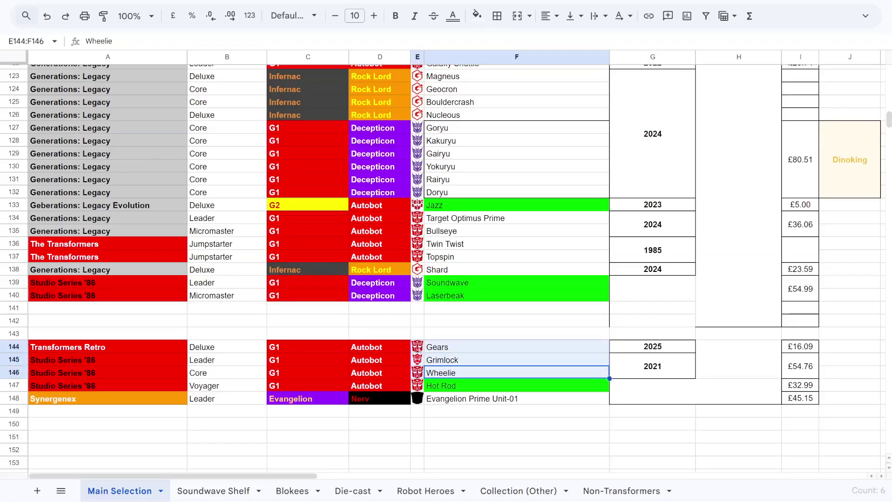
key(Down)
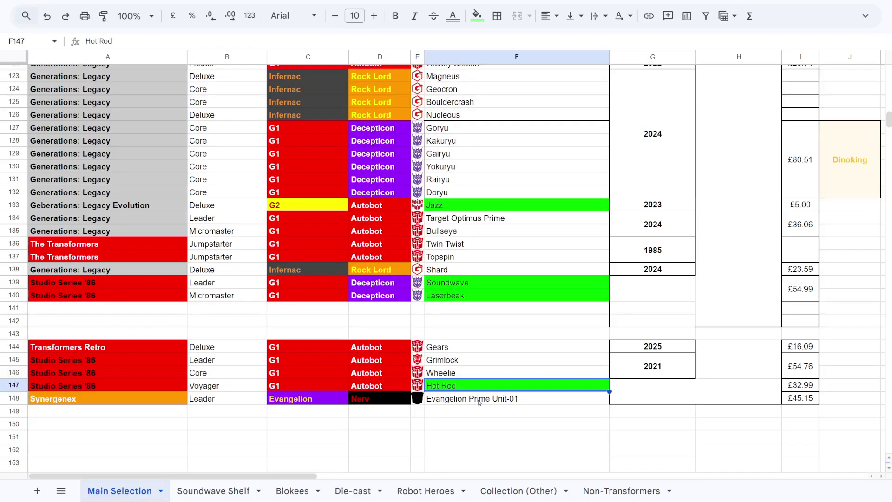
Review the Synergenex entry Evangelion Prime Unit-01 in row 148.
click(479, 403)
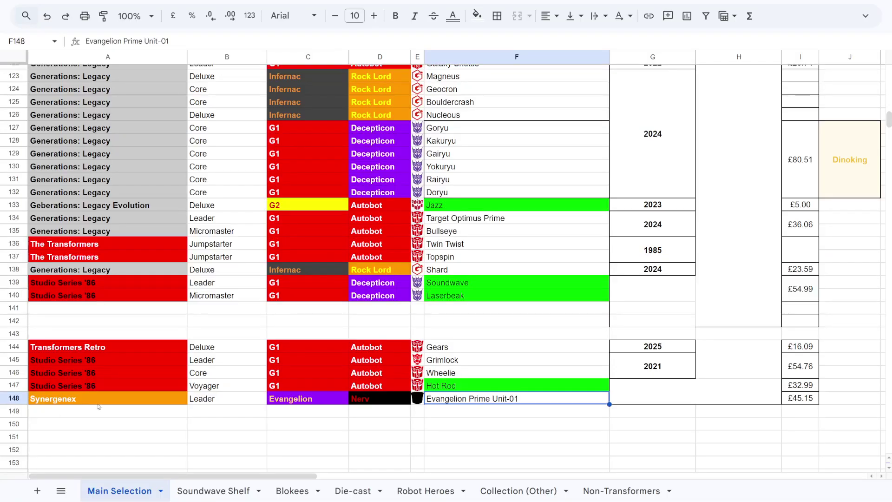
drag(150, 387, 543, 399)
click(520, 416)
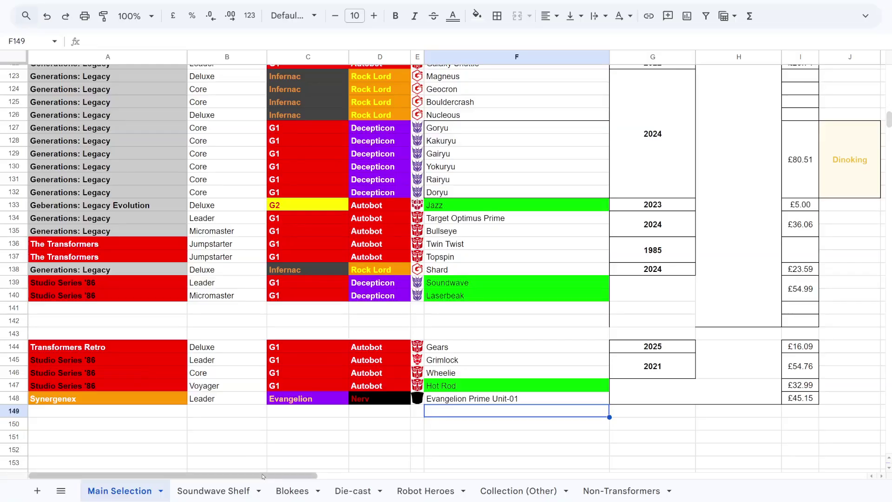
Examine the price totals, faction counts, Primes list and Wanted List beside the main collection table.
drag(263, 475, 523, 475)
scroll(318, 317, up, 6)
scroll(319, 317, up, 20)
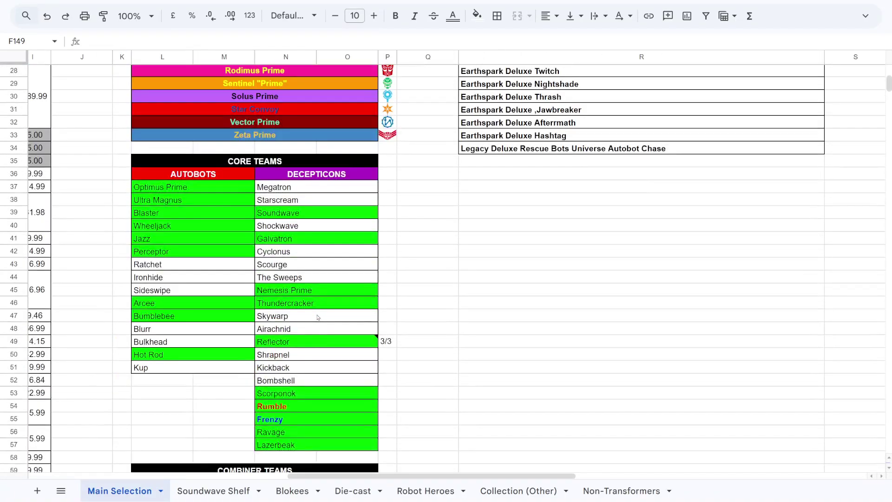
scroll(317, 317, up, 3)
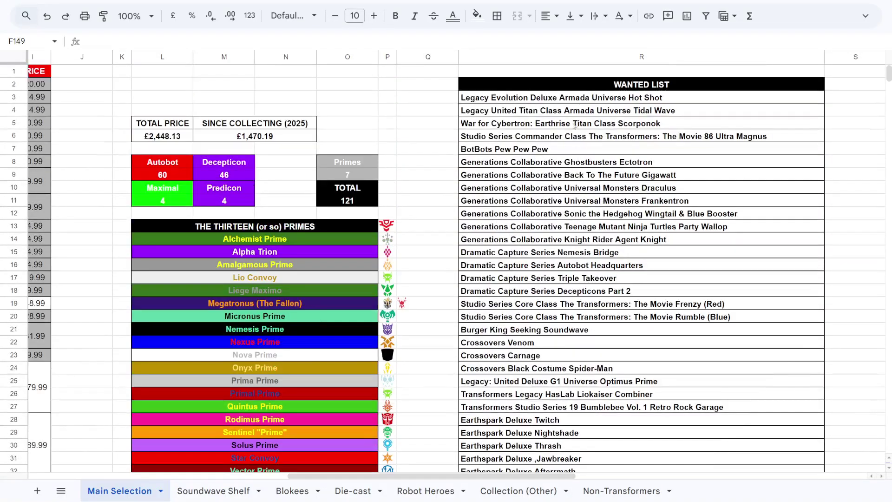
scroll(586, 274, down, 3)
scroll(620, 244, up, 2)
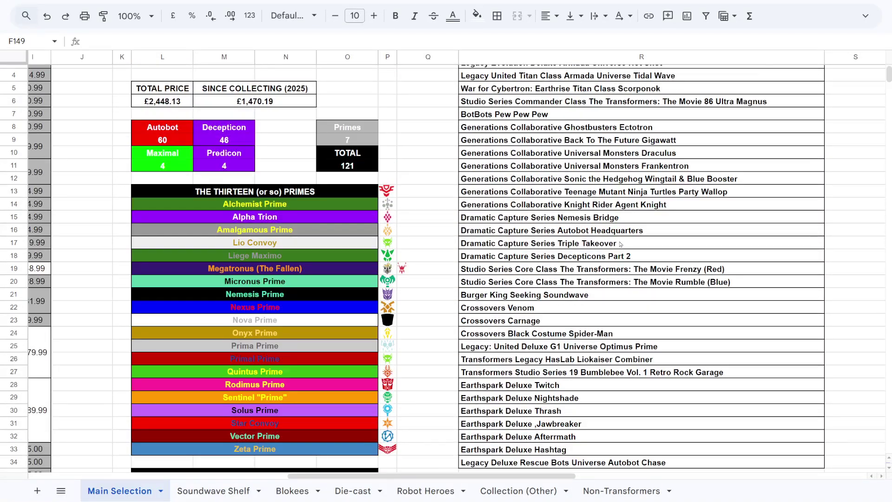
Review the Wanted List, then examine the total price, spending since 2025 and faction counts in the summary tables.
scroll(620, 244, up, 1)
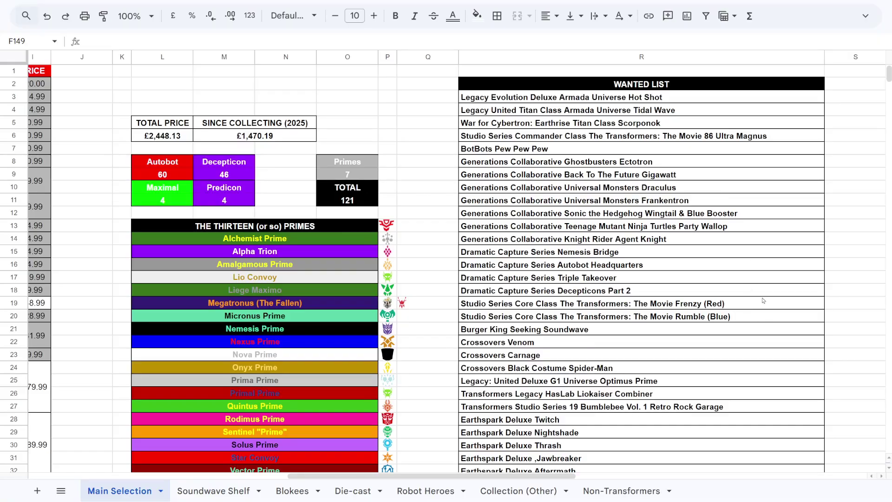
scroll(762, 300, down, 1)
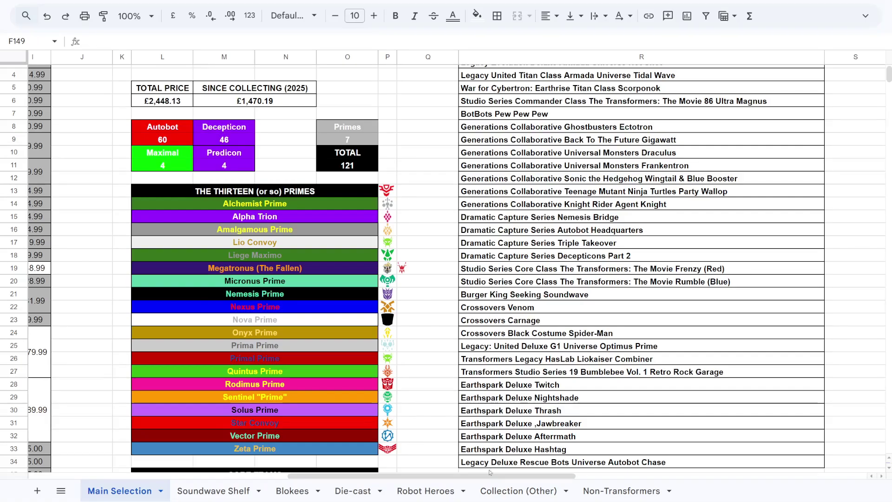
drag(491, 475, 429, 475)
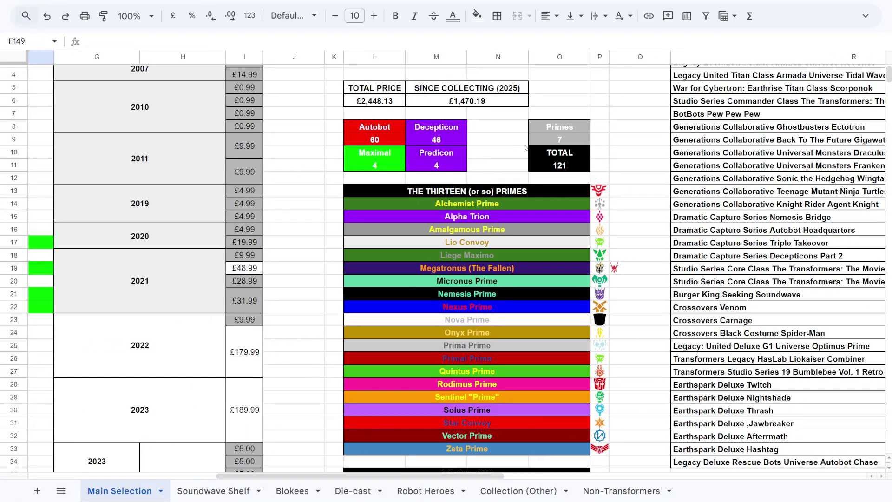
scroll(497, 153, up, 3)
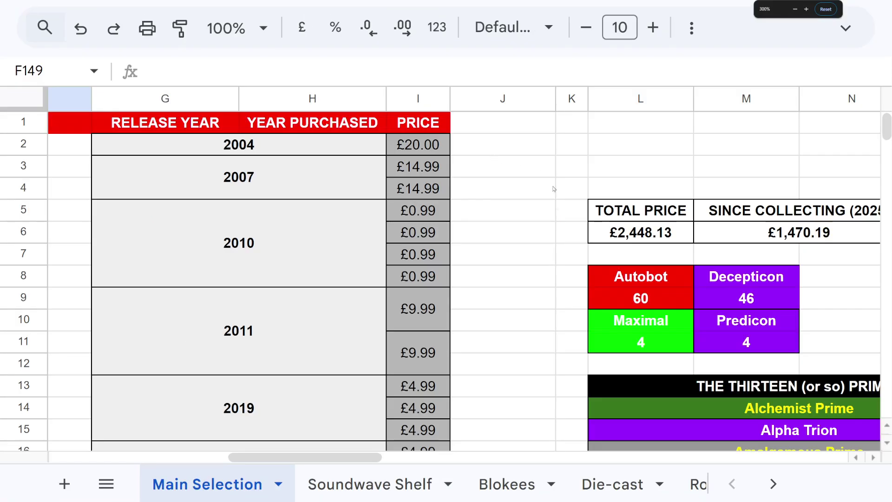
drag(322, 458, 402, 458)
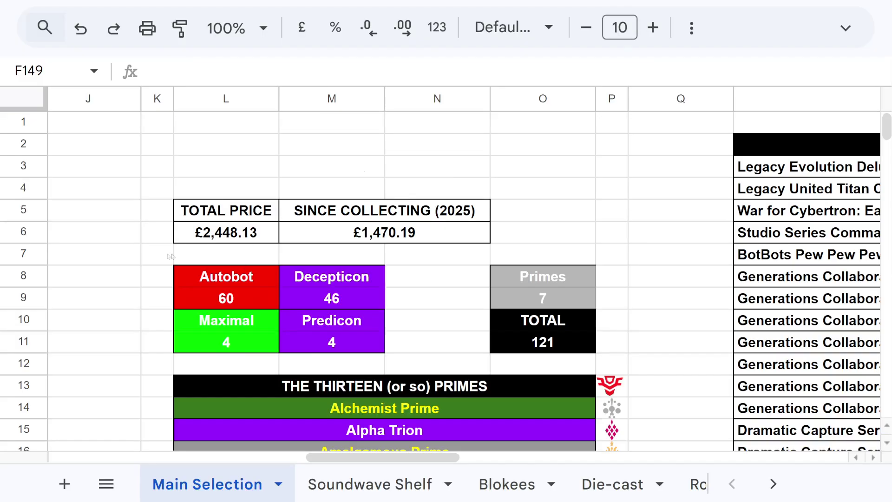
drag(396, 456, 380, 445)
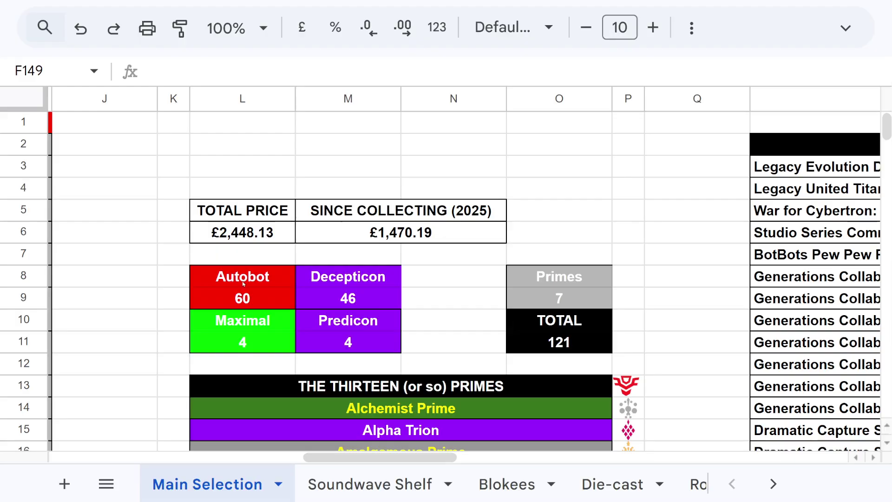
scroll(268, 300, down, 3)
scroll(269, 300, down, 1)
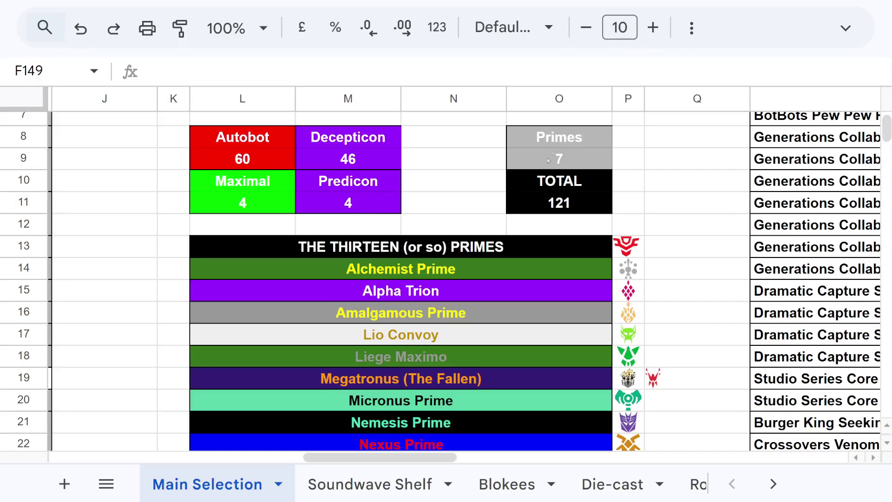
Examine the Thirteen Primes list and its emblems from Alchemist Prime to Zeta Prime, rows 14 to 33.
scroll(406, 251, down, 3)
scroll(406, 252, down, 2)
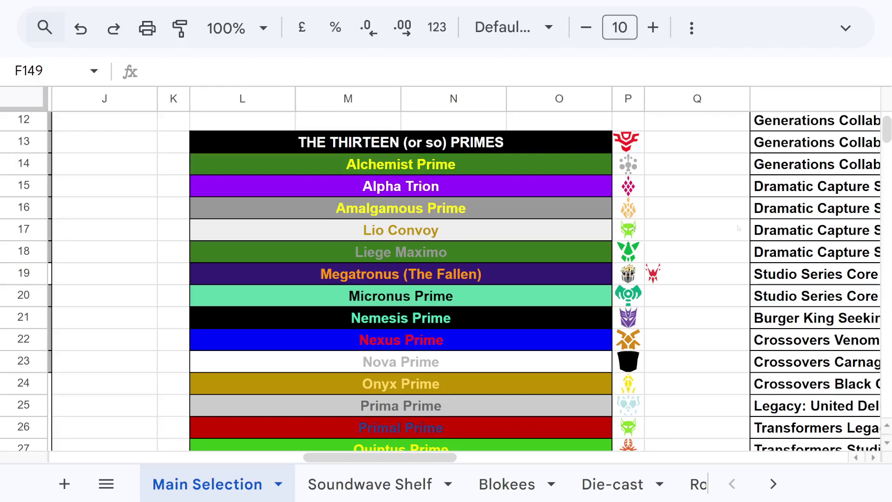
scroll(623, 264, down, 1)
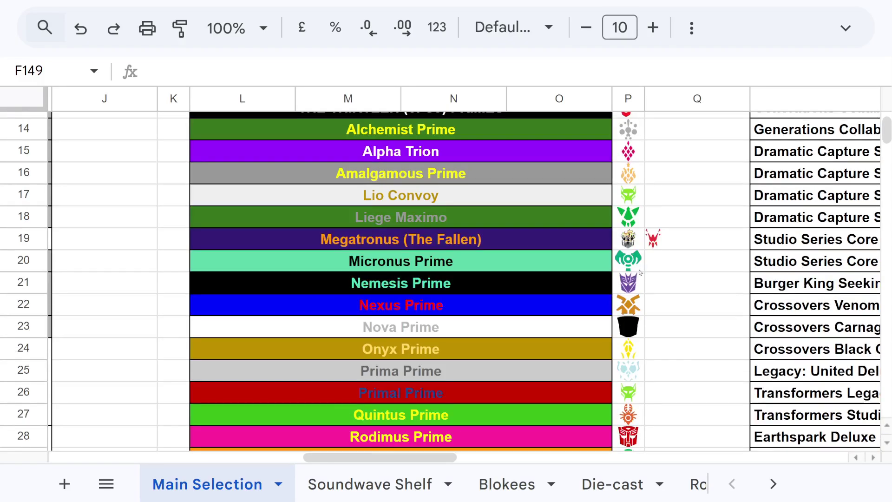
scroll(639, 272, down, 3)
scroll(634, 267, down, 2)
scroll(628, 261, up, 2)
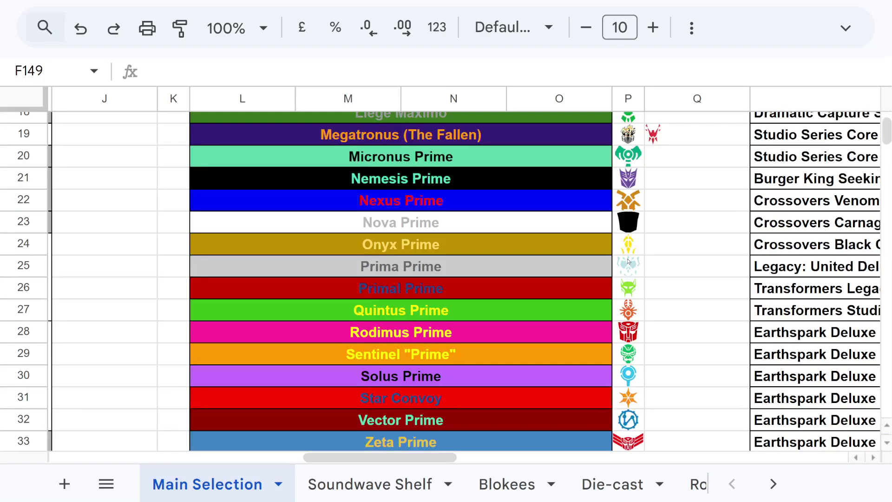
scroll(628, 261, up, 1)
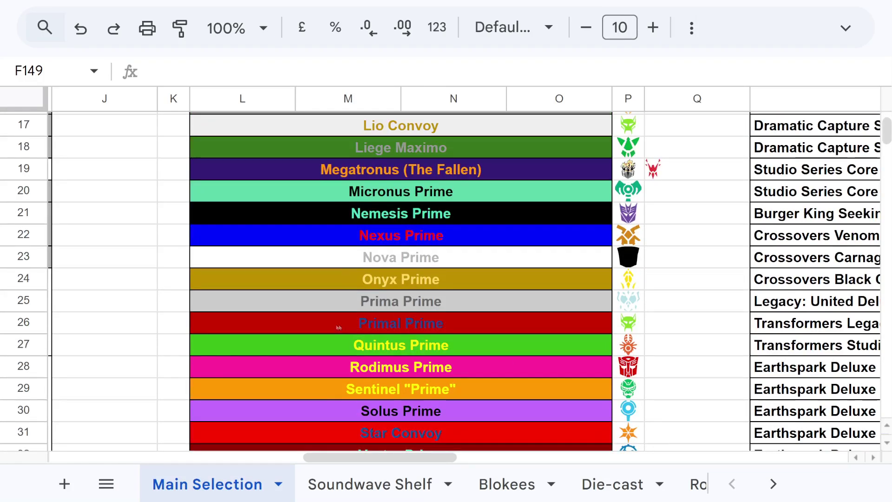
scroll(488, 335, down, 1)
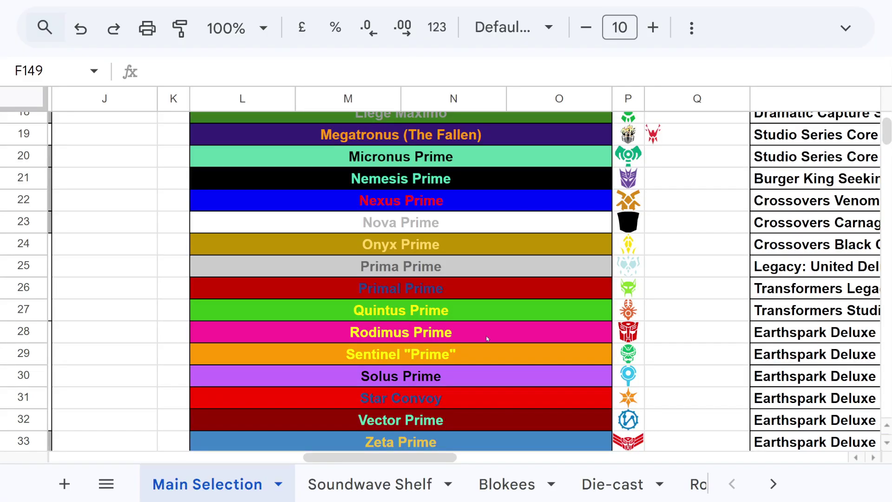
scroll(486, 335, up, 1)
scroll(486, 335, down, 1)
scroll(399, 371, down, 1)
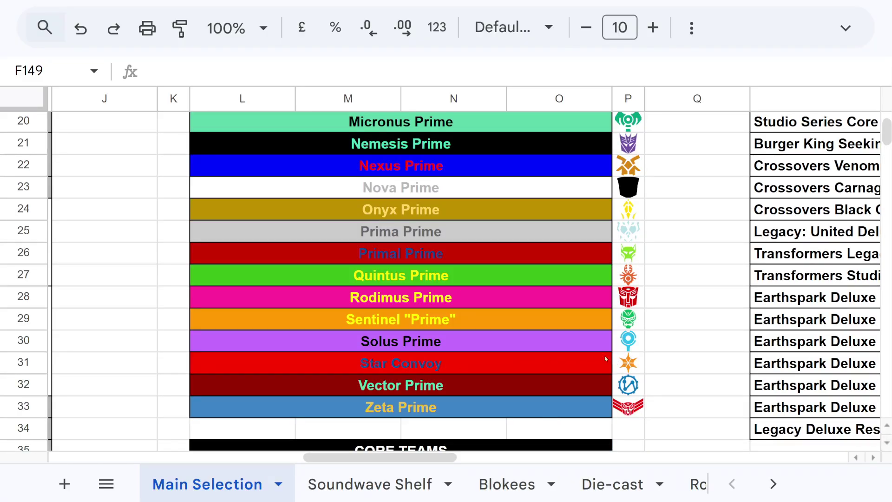
Recheck the individual entries of the Primes list against the Primes count above it.
scroll(500, 330, up, 5)
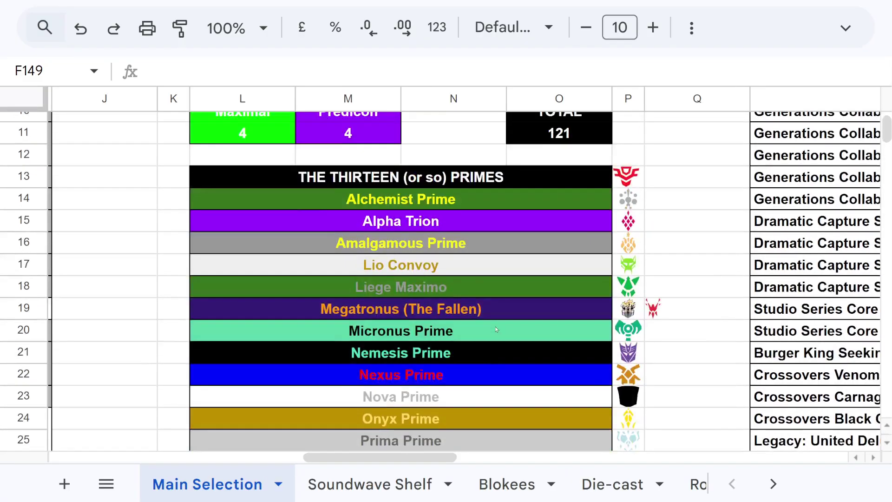
scroll(496, 329, down, 1)
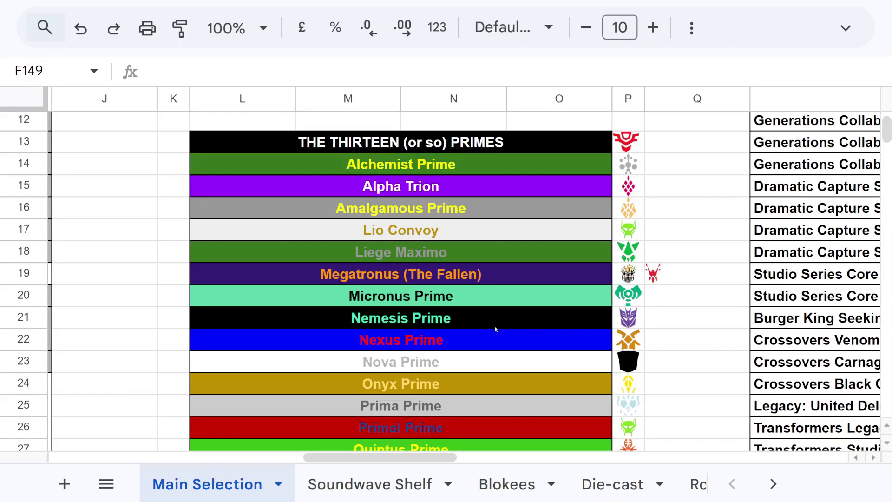
scroll(495, 329, down, 4)
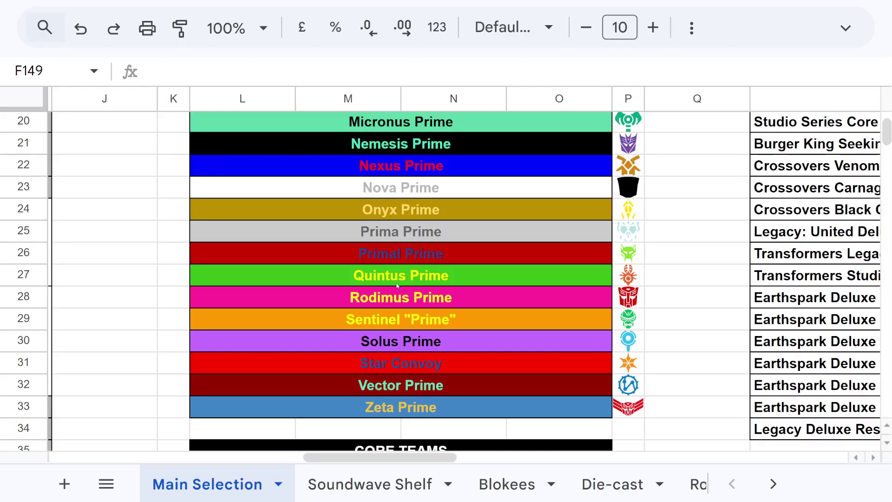
scroll(397, 286, up, 3)
scroll(397, 284, up, 7)
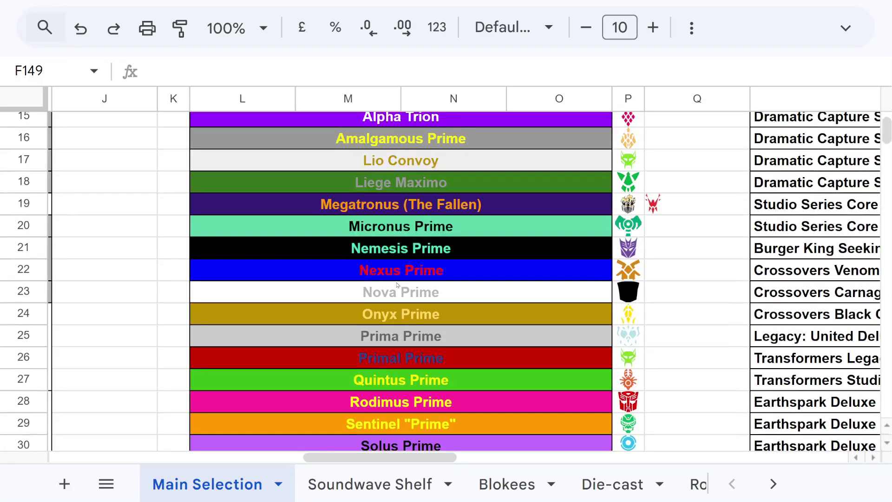
scroll(397, 285, down, 8)
scroll(397, 284, down, 2)
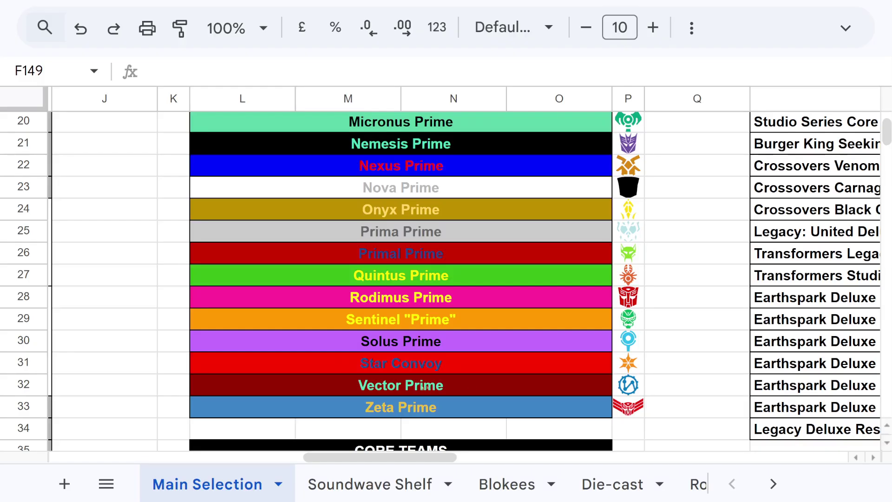
scroll(314, 365, up, 1)
scroll(314, 364, up, 1)
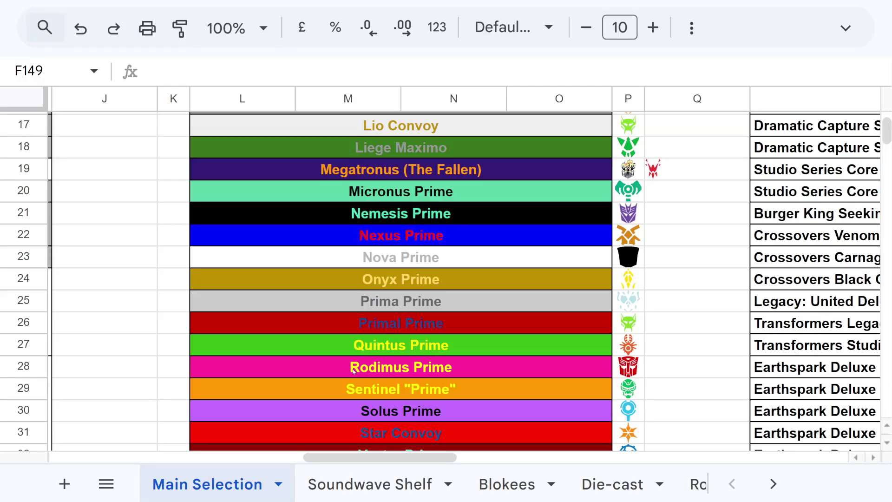
scroll(355, 370, up, 2)
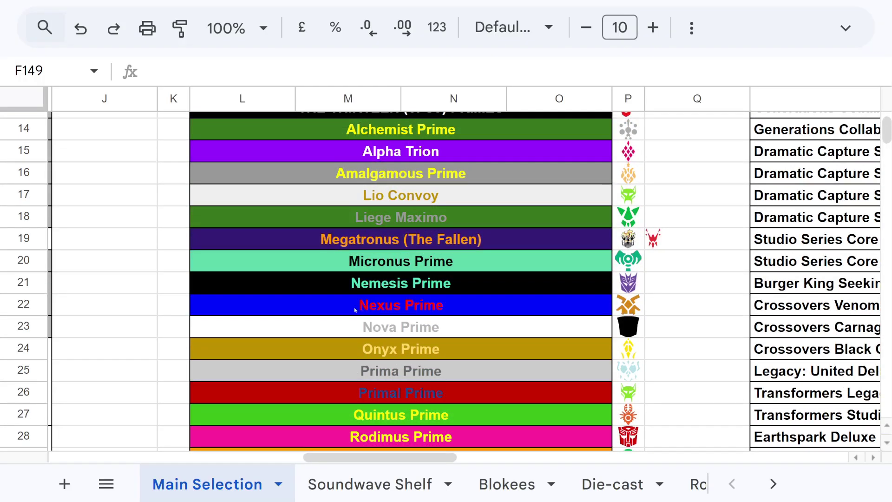
scroll(358, 328, up, 1)
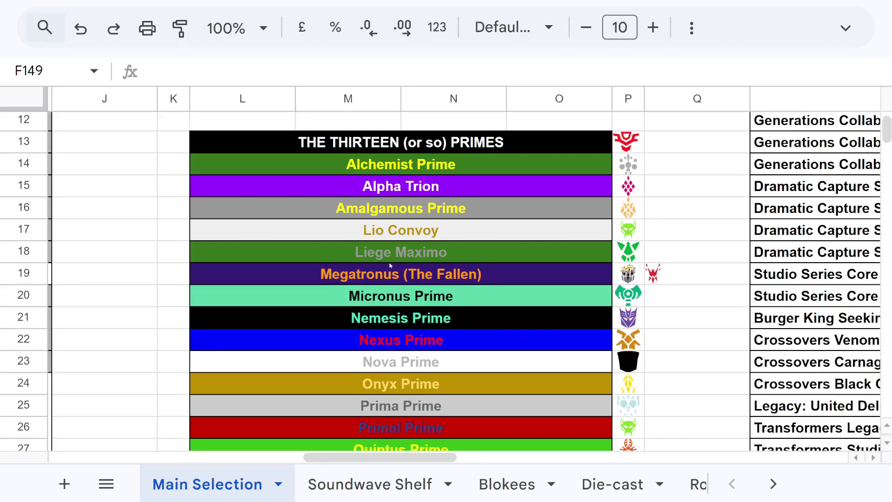
scroll(390, 265, up, 3)
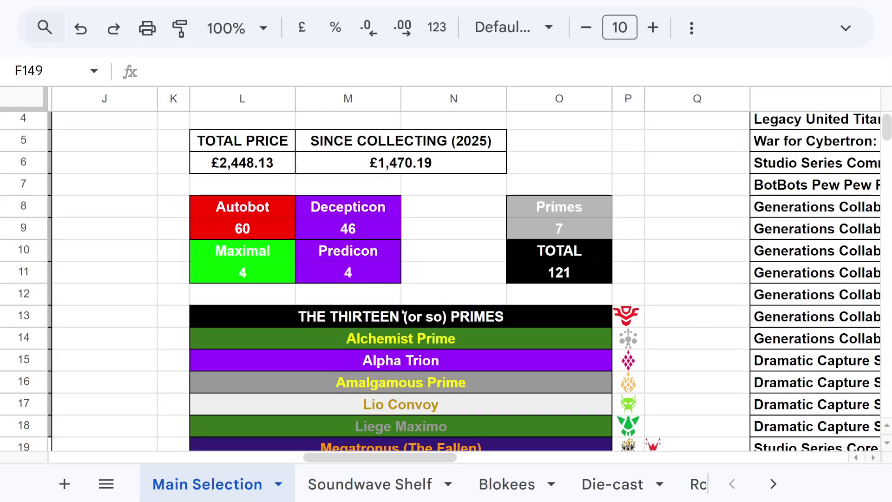
scroll(398, 312, down, 3)
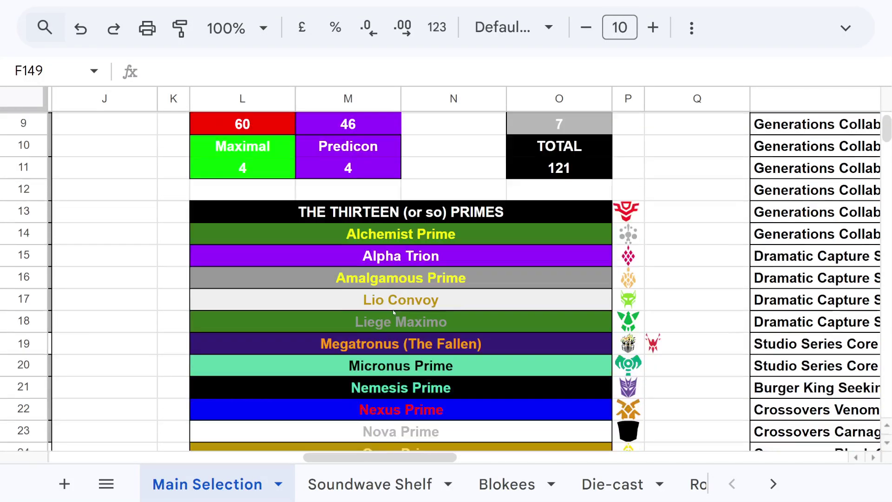
scroll(393, 312, down, 1)
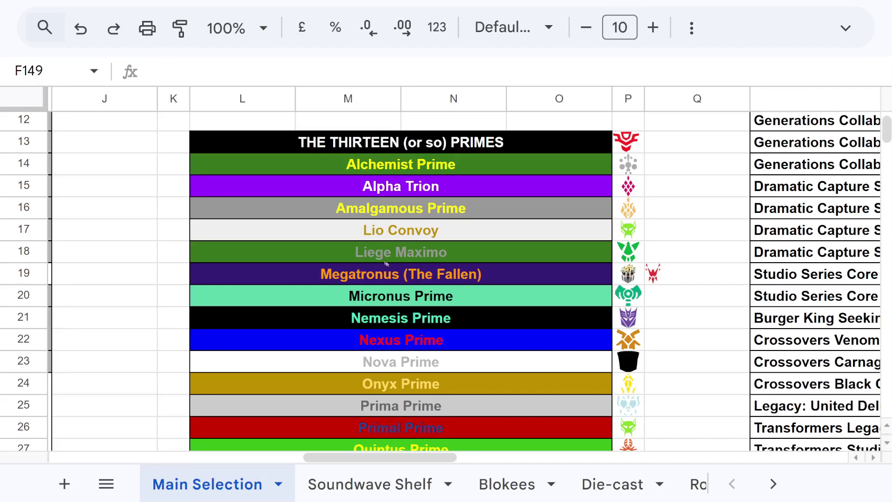
scroll(356, 331, down, 1)
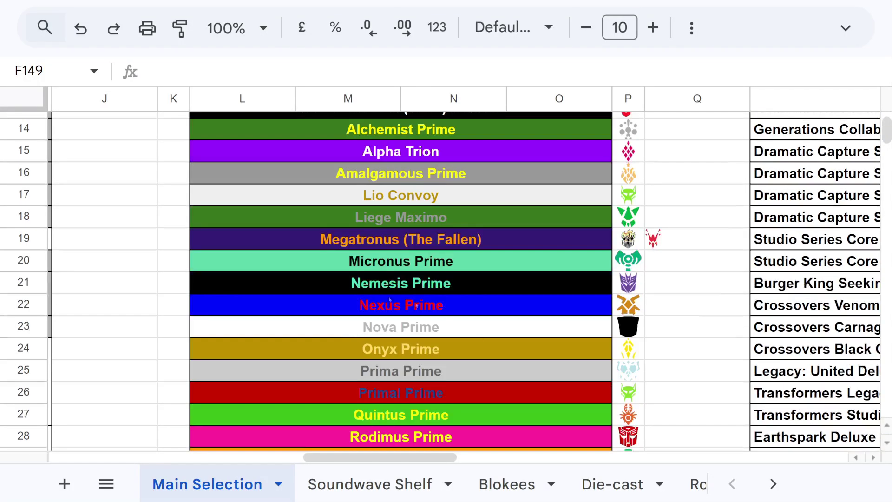
scroll(402, 293, down, 2)
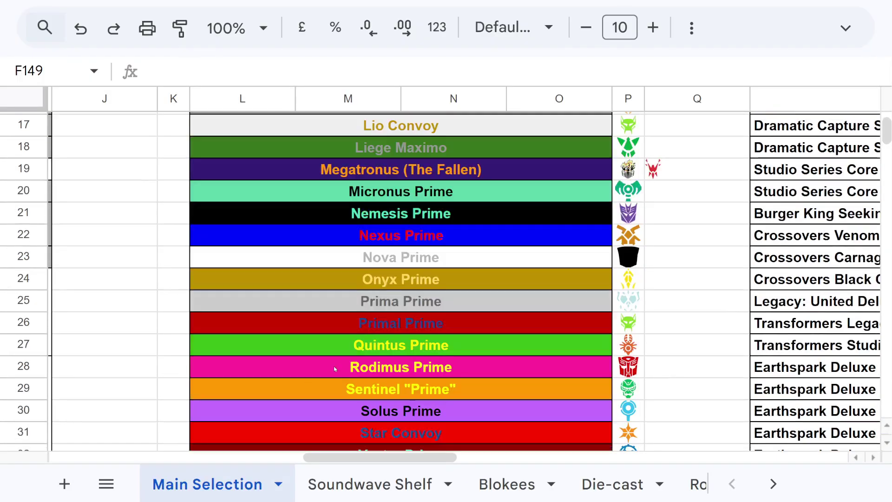
scroll(393, 347, down, 1)
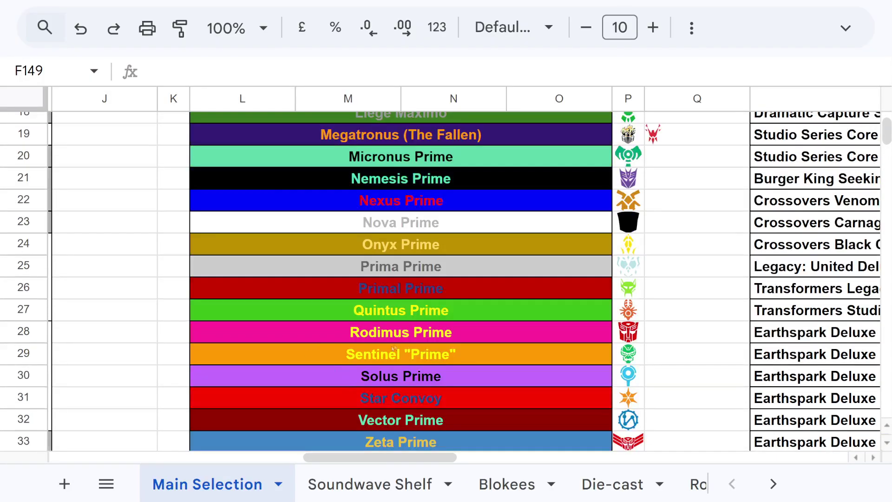
scroll(349, 417, down, 1)
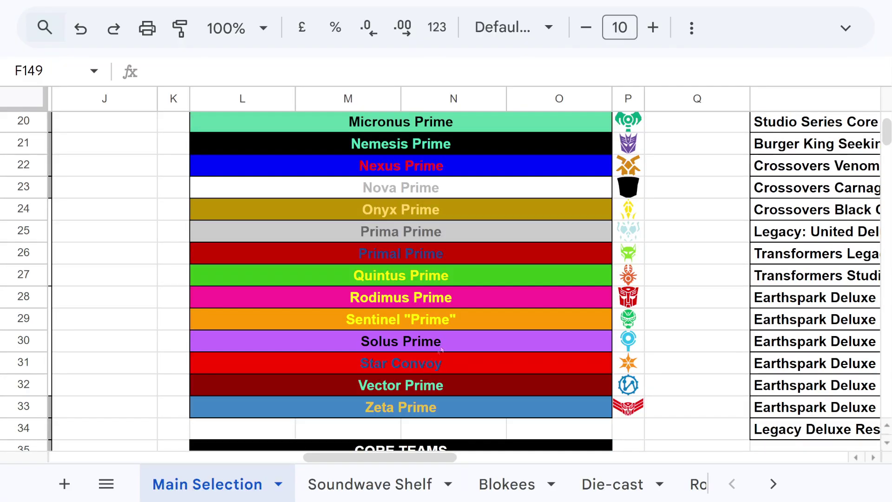
scroll(418, 349, up, 3)
scroll(413, 344, up, 4)
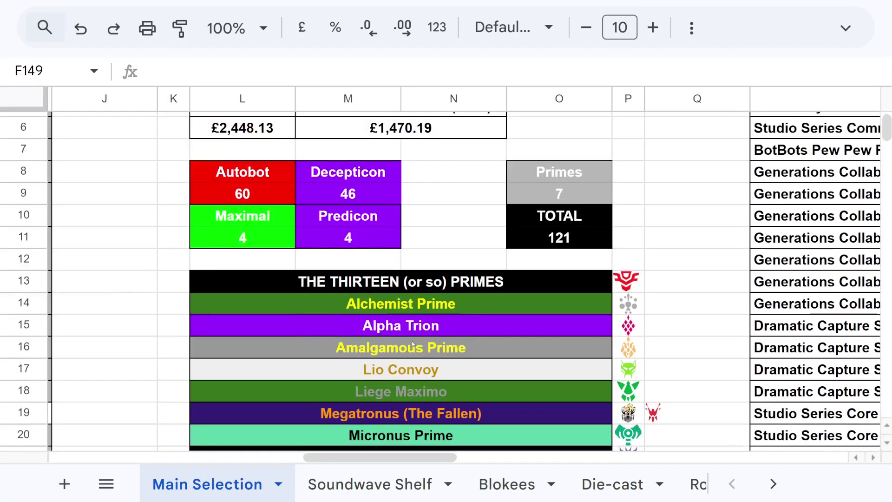
scroll(412, 344, down, 3)
scroll(412, 343, down, 4)
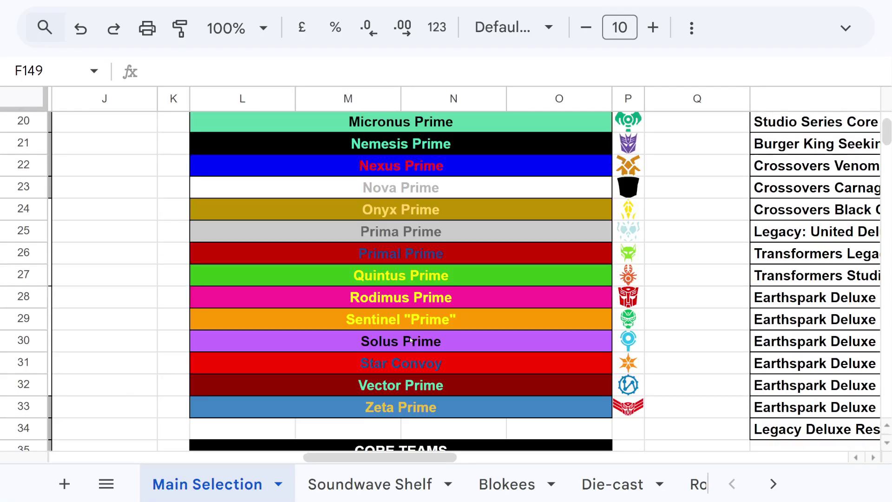
Examine the Core Teams table in rows 35 to 57, singling out Rumble, Frenzy, Ravage and Lazerbeak among the Decepticons.
scroll(408, 335, down, 3)
scroll(407, 334, down, 2)
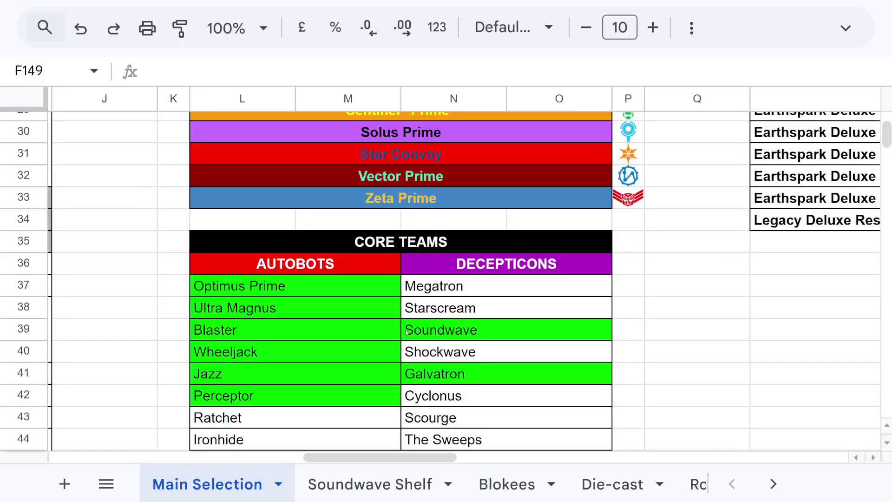
scroll(404, 331, down, 1)
scroll(404, 332, down, 1)
key(ctrl+minus)
key(ctrl+minus)
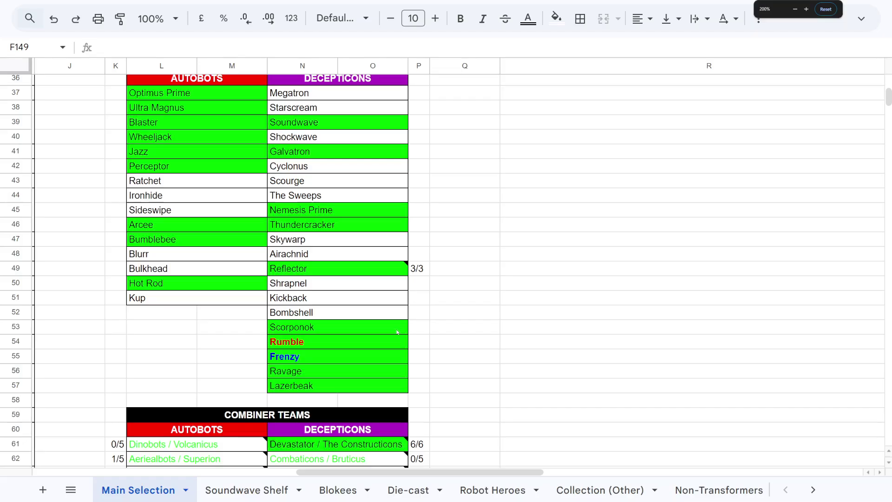
scroll(397, 332, up, 1)
drag(444, 473, 394, 473)
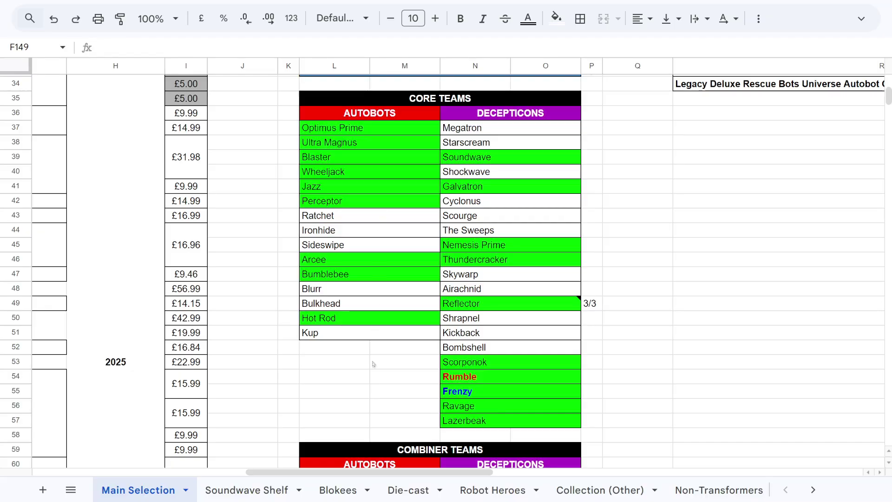
drag(477, 370, 465, 419)
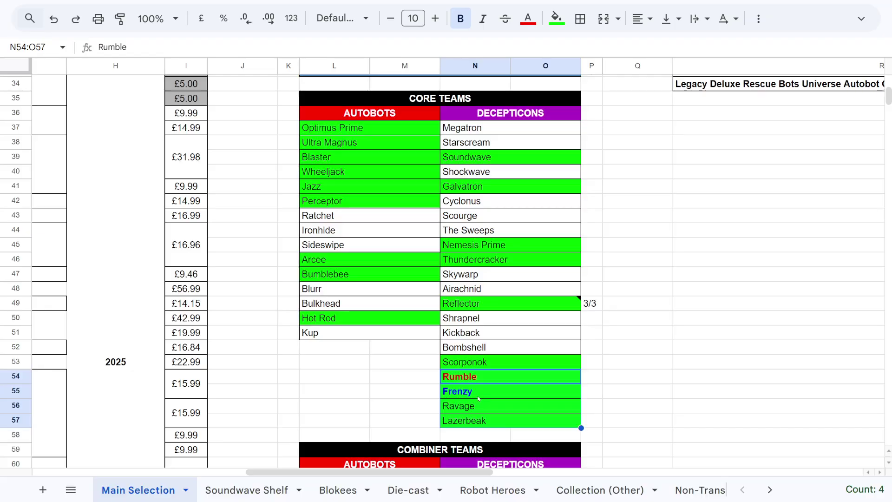
click(424, 391)
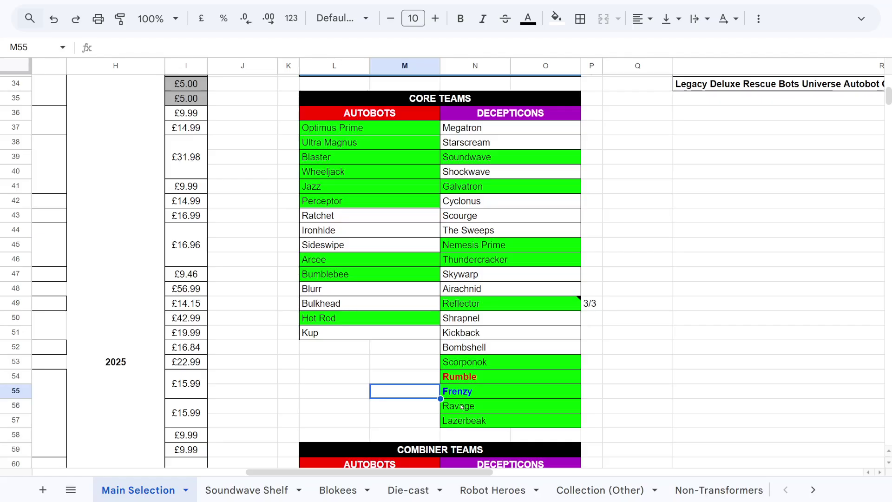
Single out the Rumble, Frenzy, Ravage and Lazerbeak cells, N54:O57, in the Decepticons column of the Core Teams table.
click(455, 378)
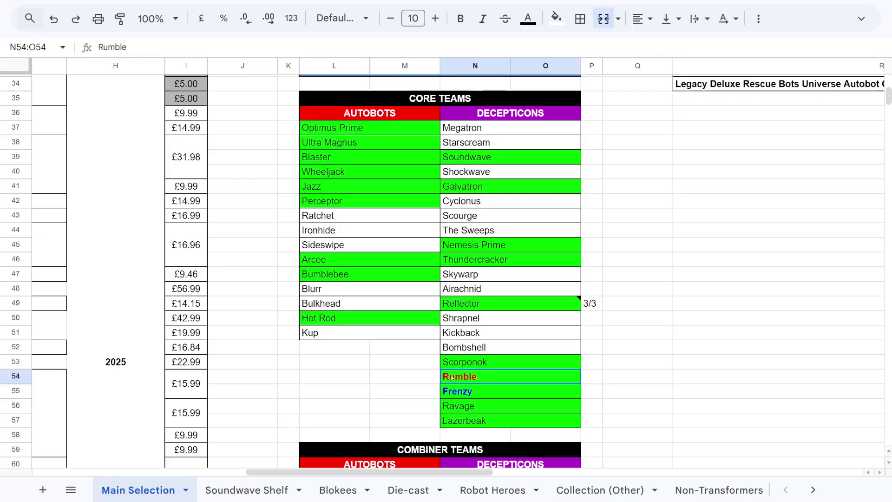
key(shift+Down)
key(shift+Down)
key(shift+Down)
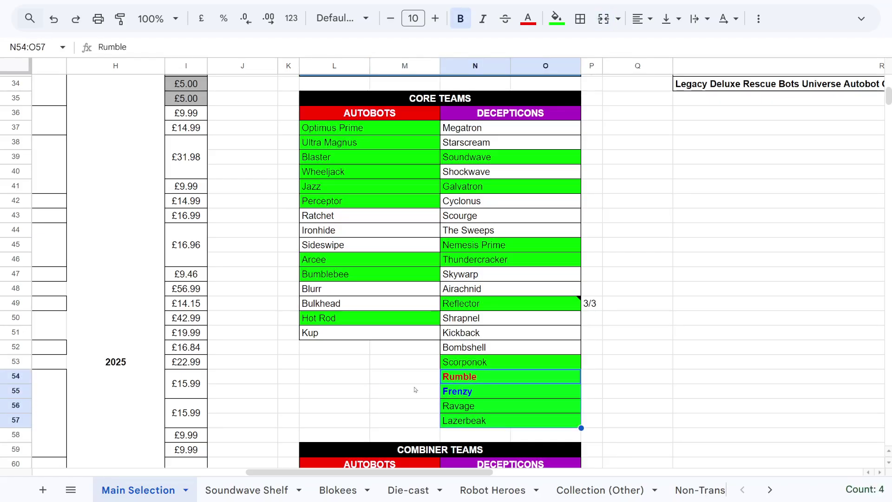
click(409, 380)
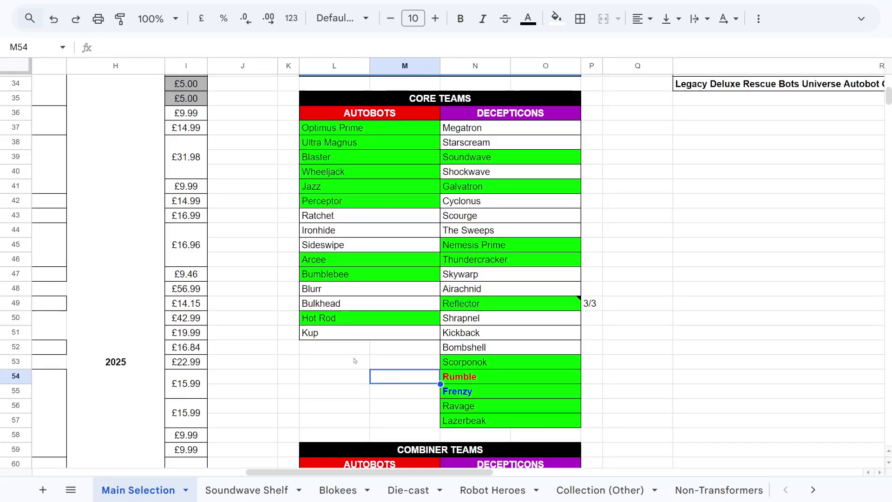
Examine the Combiner Teams table in rows 59 to 70 and read the member notes of its Autobot, Decepticon and Unaligned teams.
scroll(354, 360, down, 5)
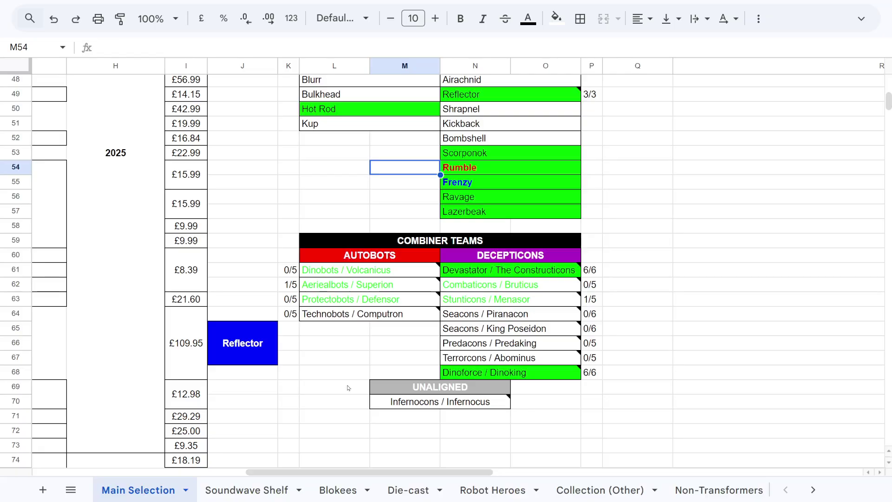
mouse_move(318, 274)
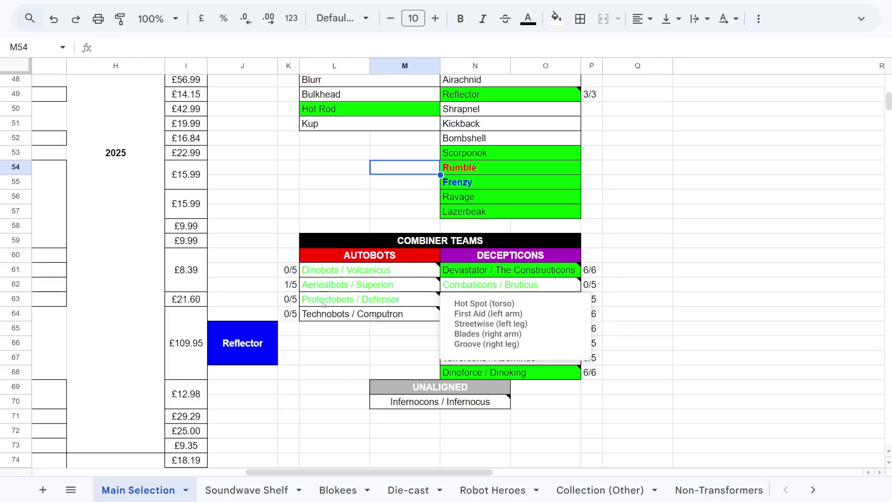
mouse_move(324, 317)
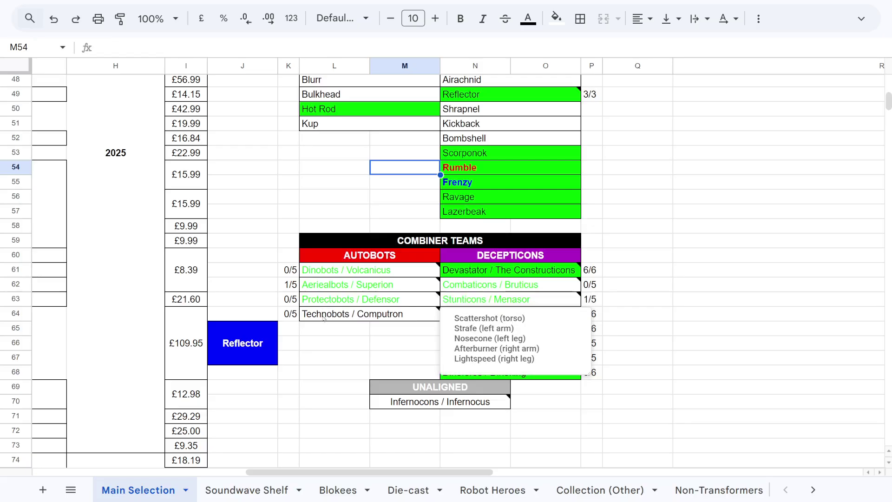
mouse_move(418, 407)
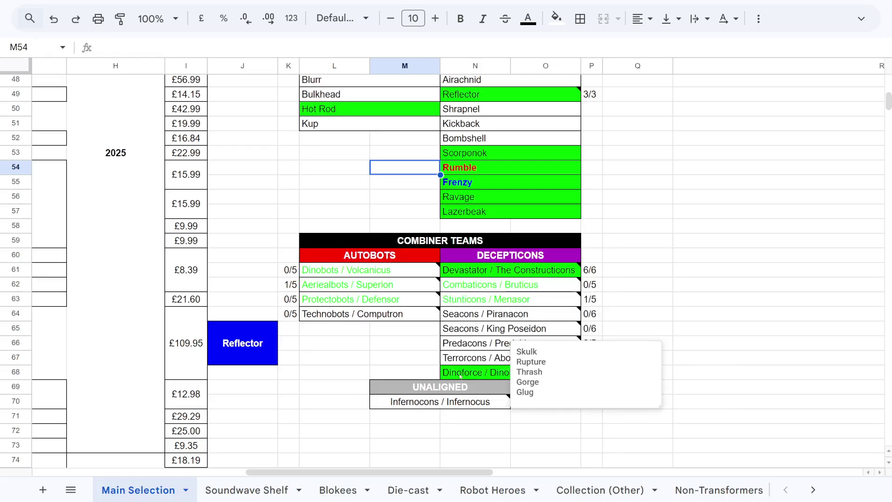
mouse_move(459, 376)
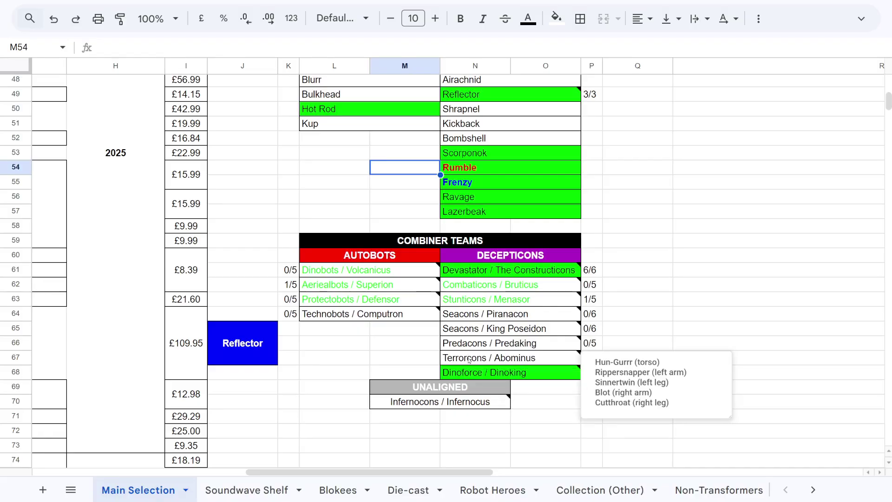
mouse_move(468, 345)
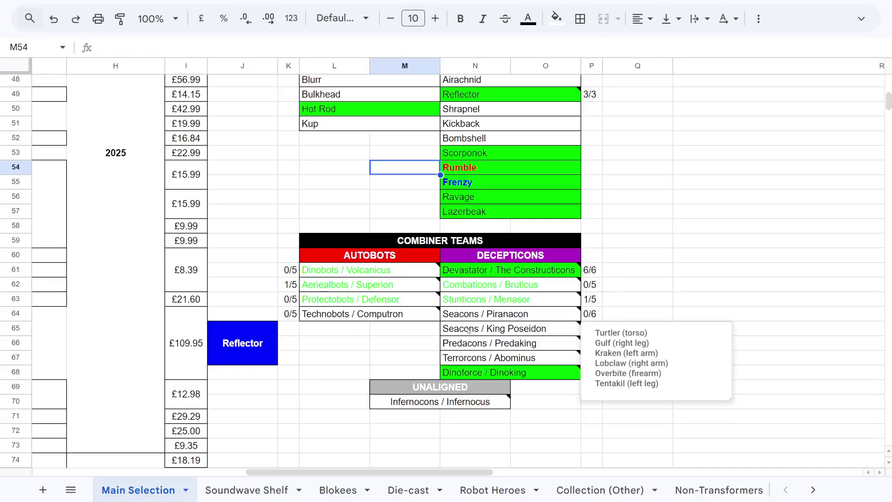
mouse_move(470, 314)
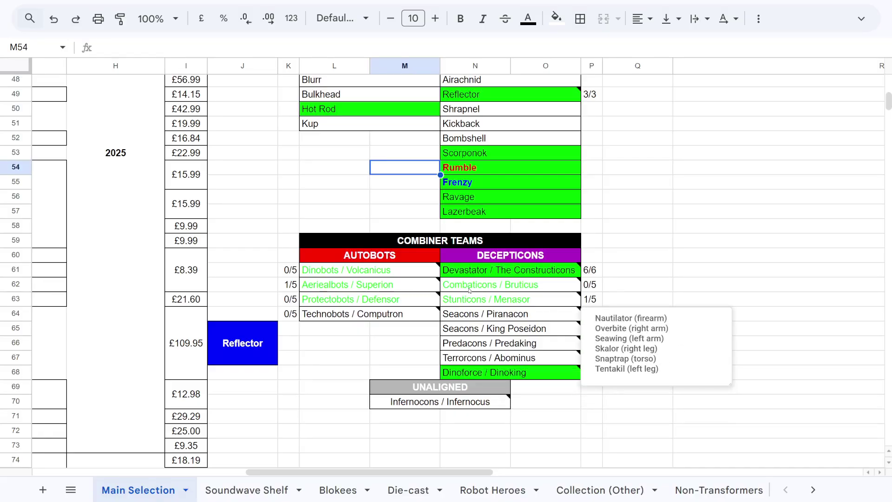
mouse_move(469, 287)
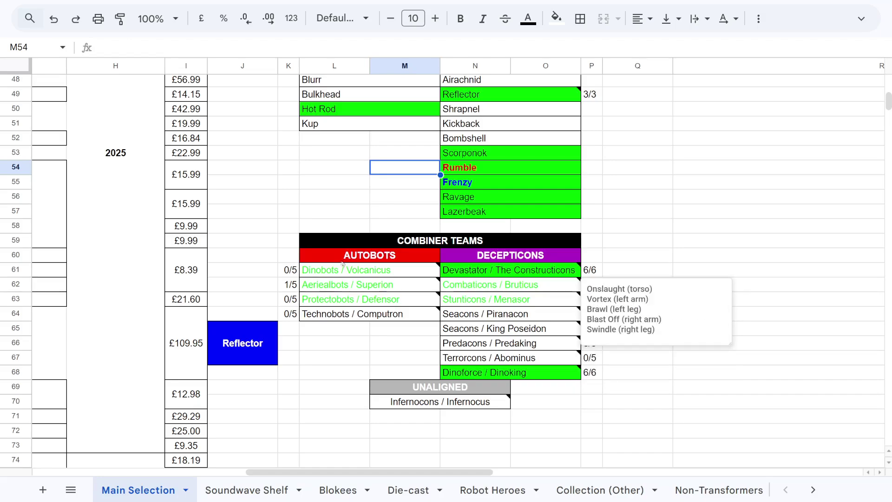
click(401, 358)
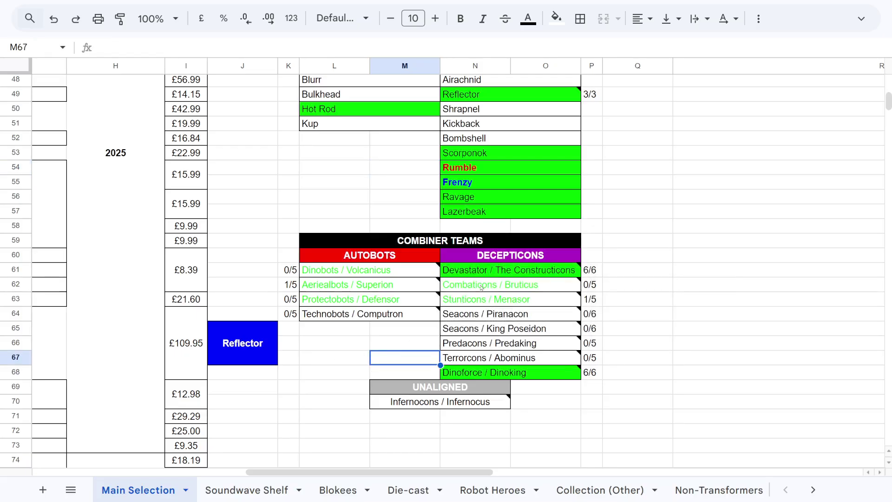
Recheck the member notes of Combaticons / Bruticus and Aeriealbots / Superion in the Combiner Teams table.
mouse_move(481, 287)
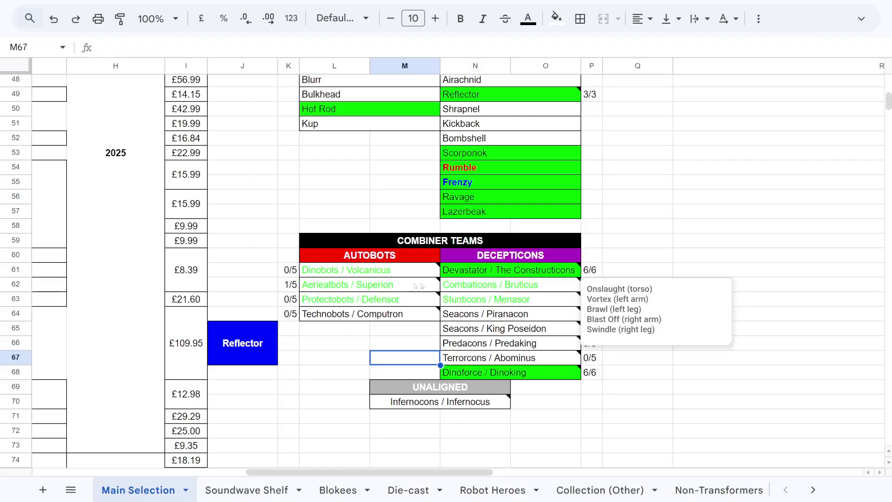
mouse_move(401, 287)
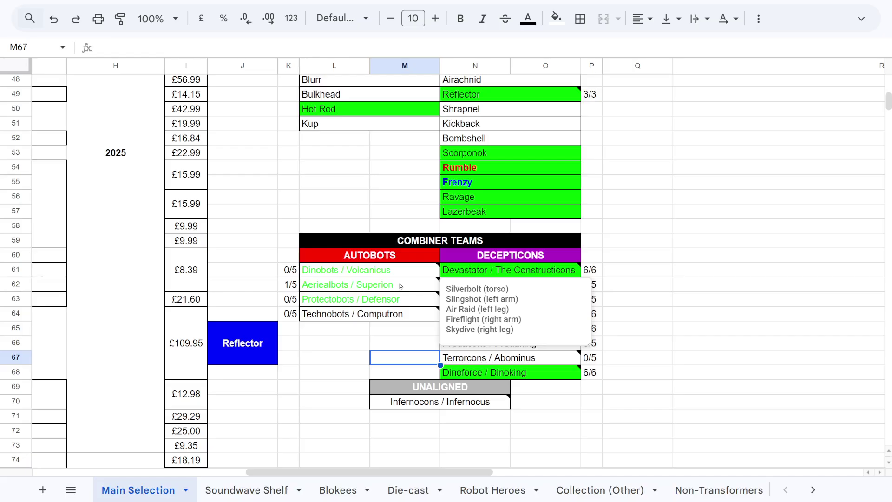
click(339, 372)
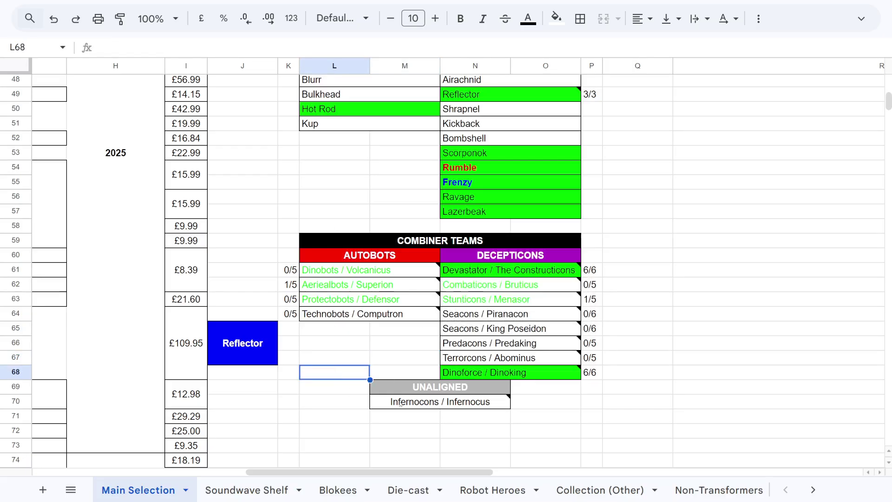
scroll(338, 390, down, 2)
scroll(338, 391, up, 10)
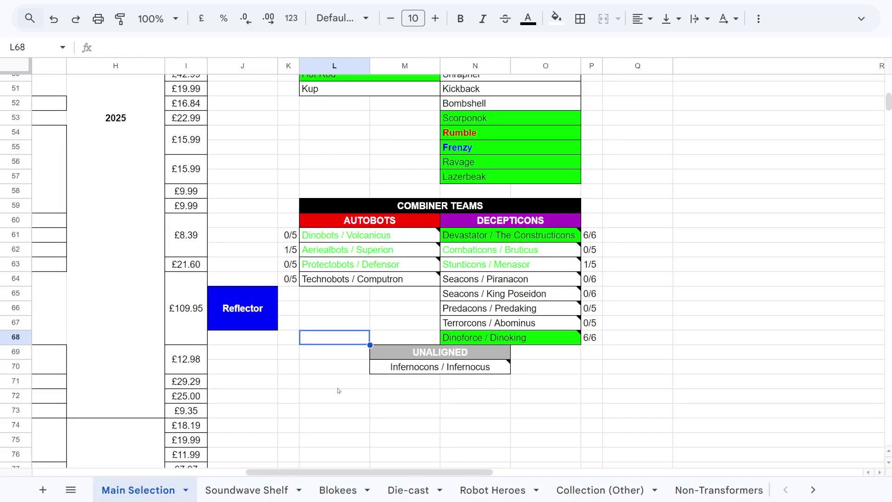
scroll(338, 390, up, 5)
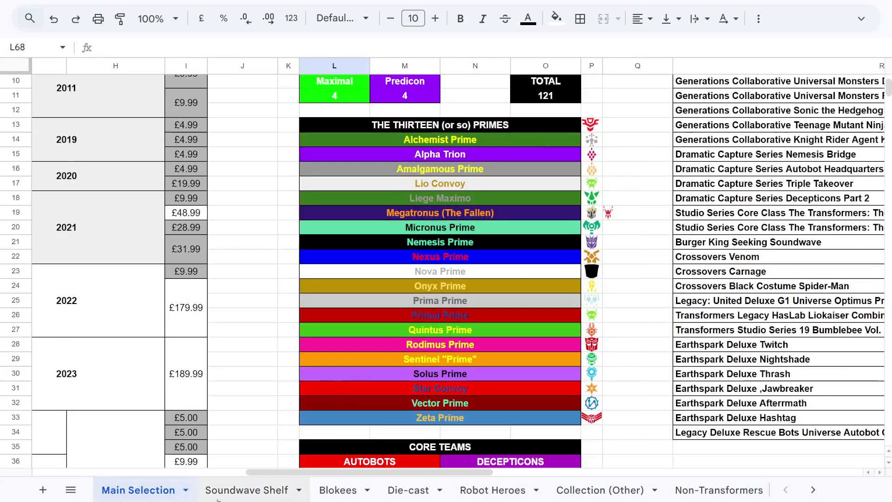
Open the Soundwave Shelf sheet at a smaller zoom and examine its entries, including the price cells I19:I21 and Frenzy in row 21.
click(217, 498)
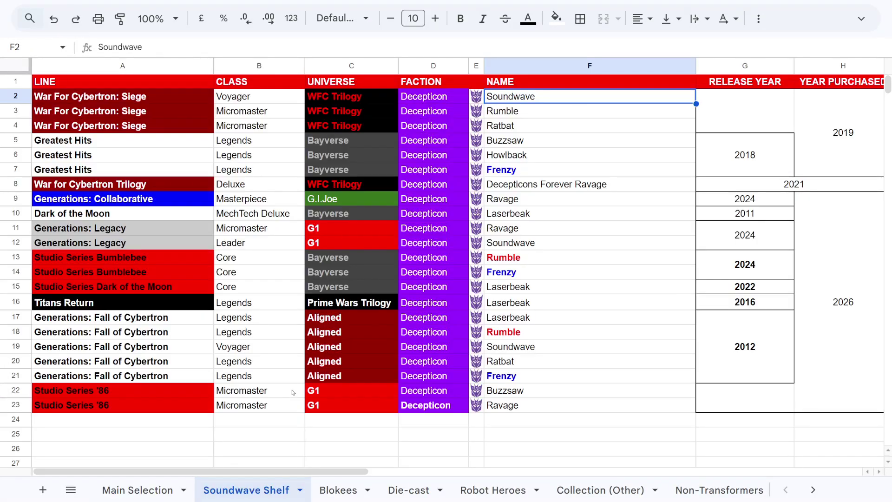
key(ctrl+minus)
key(ctrl+plus)
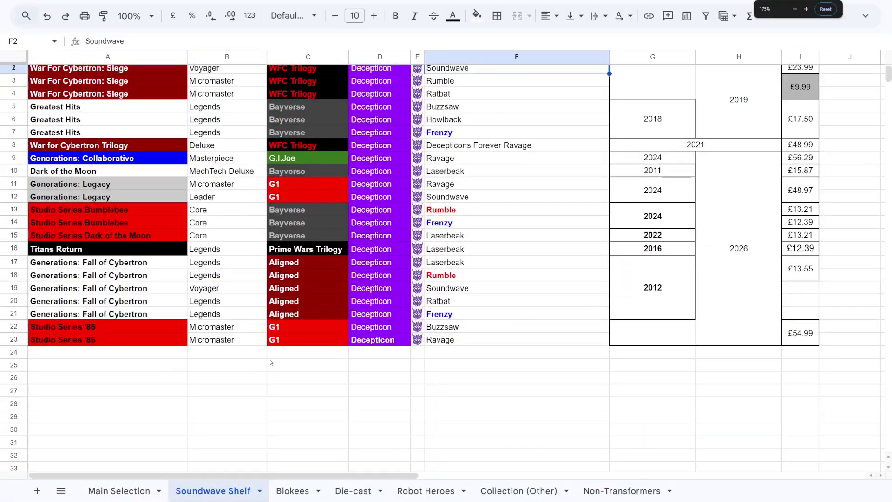
key(ctrl+plus)
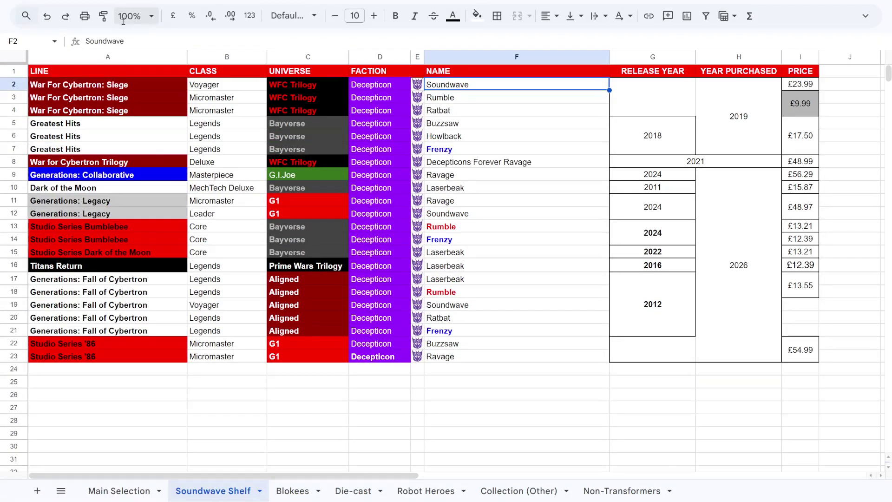
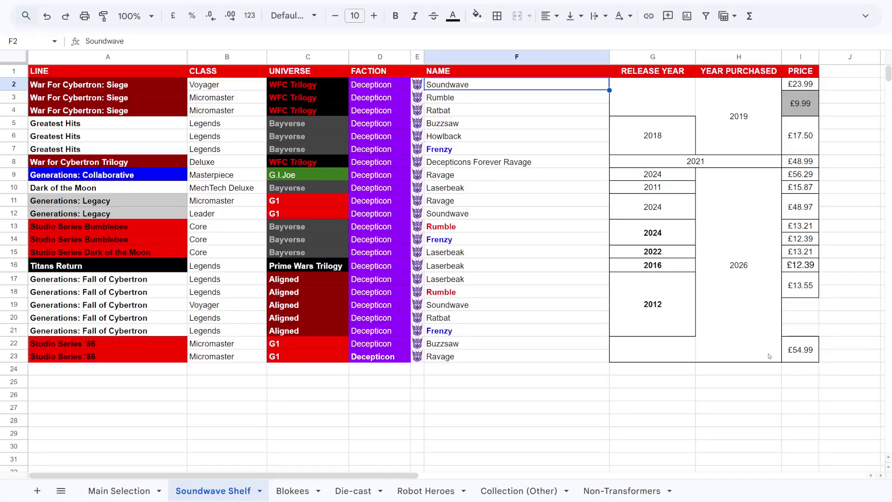
drag(796, 304, 797, 332)
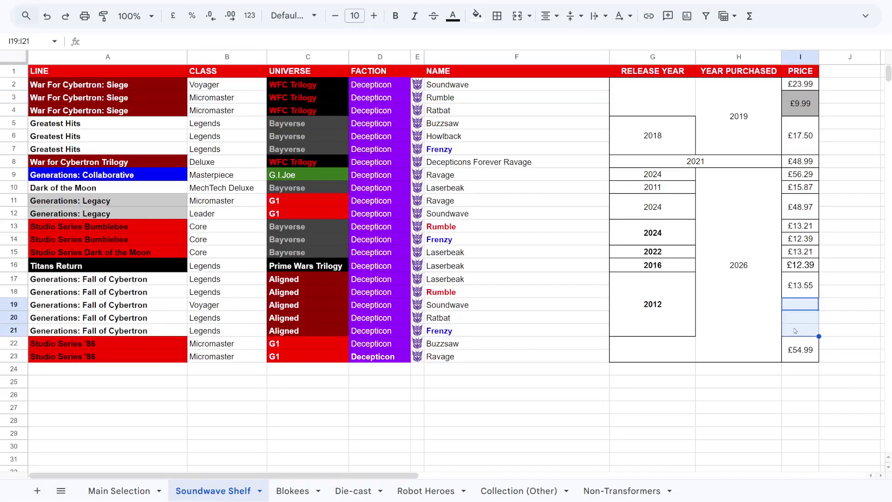
click(541, 334)
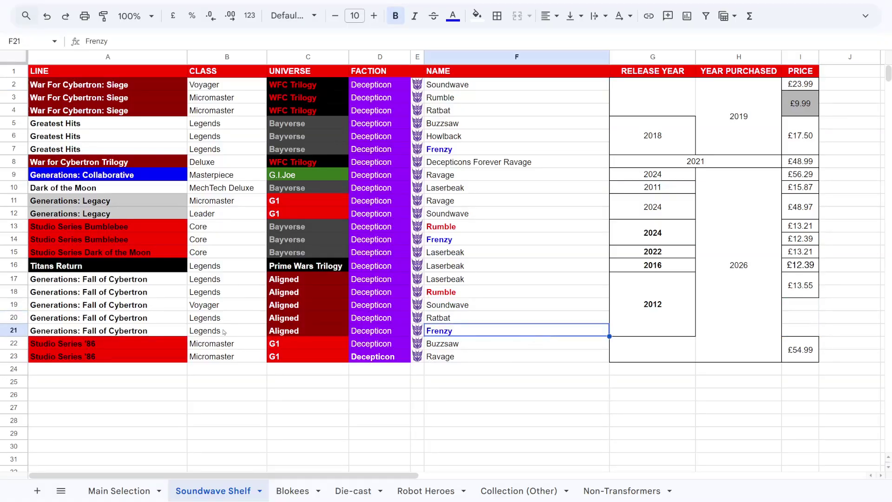
click(173, 382)
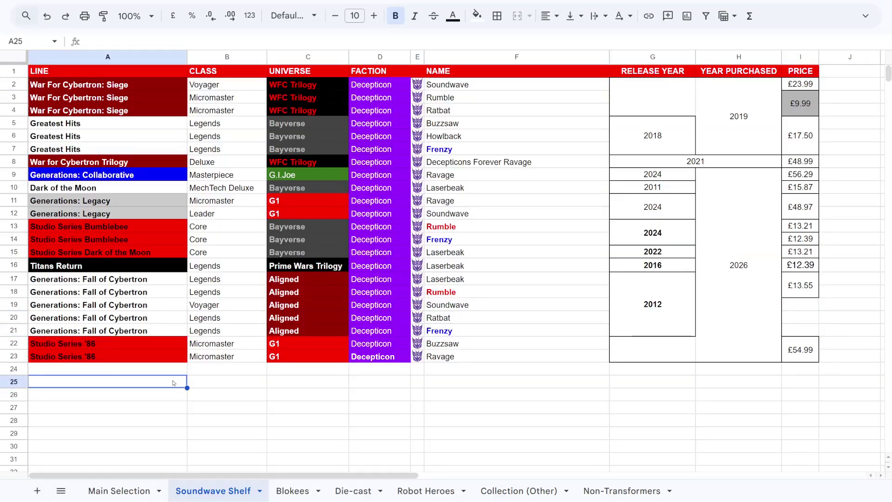
Return to the Main Selection sheet and review the collection entries from the first row down to row 148.
click(130, 491)
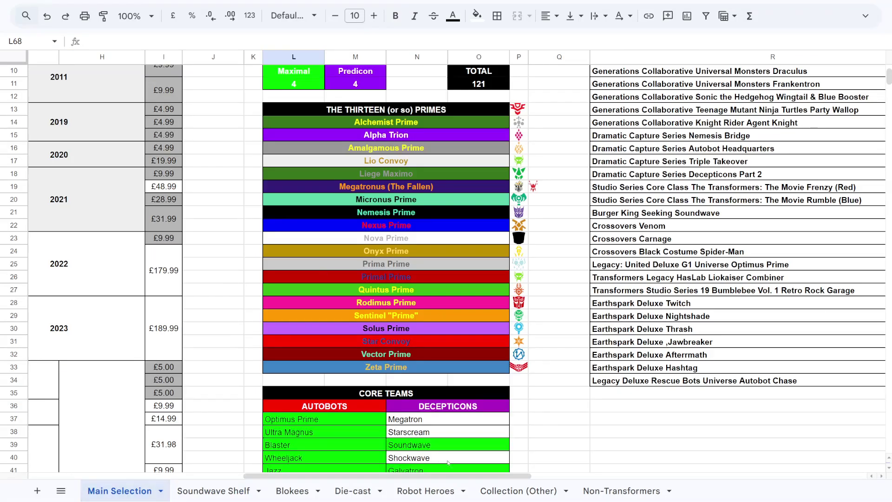
drag(447, 476, 232, 476)
scroll(409, 281, up, 3)
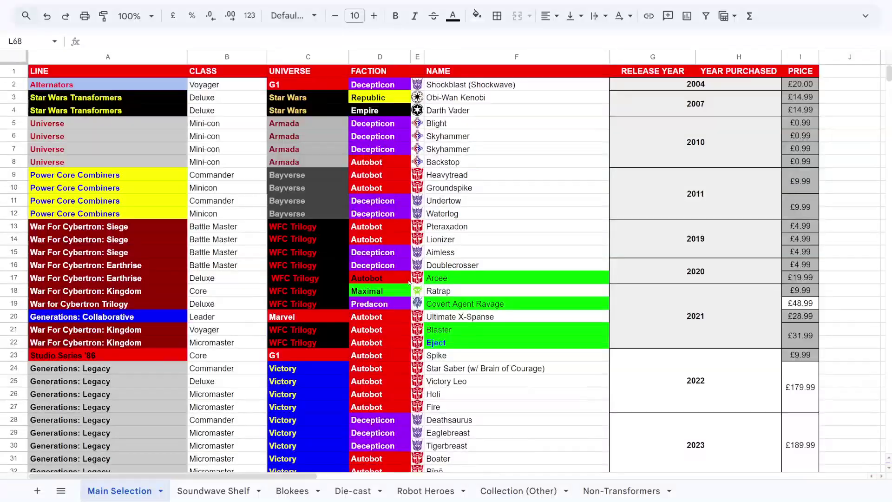
scroll(395, 264, down, 15)
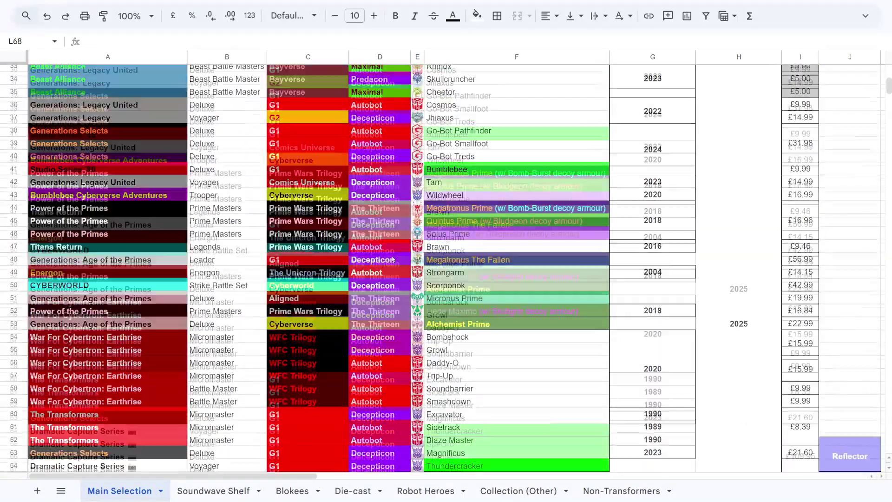
scroll(393, 258, down, 13)
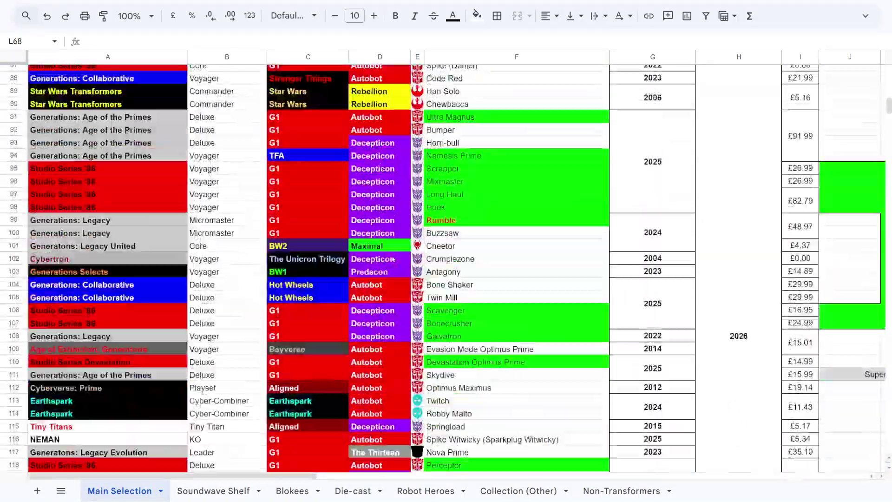
scroll(393, 259, down, 5)
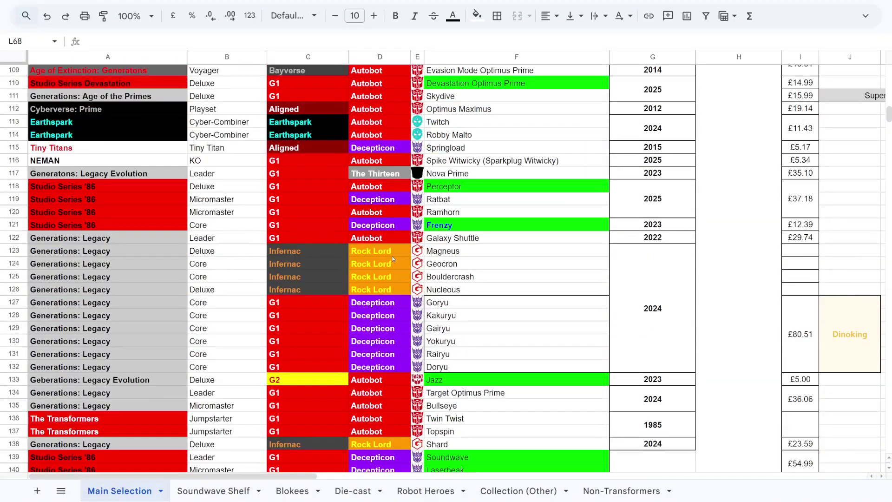
scroll(393, 258, down, 4)
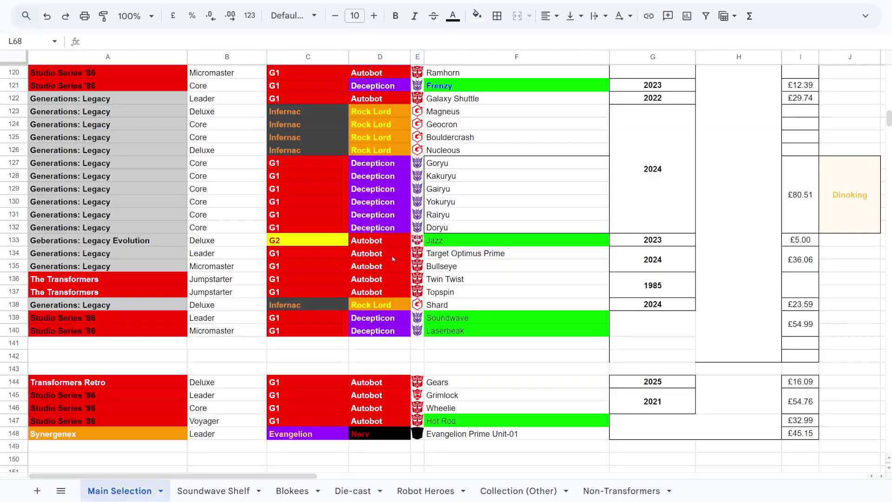
Go back to the start of the Main Selection list and recheck the entries, years and prices in rows 1 to 45.
scroll(380, 250, up, 15)
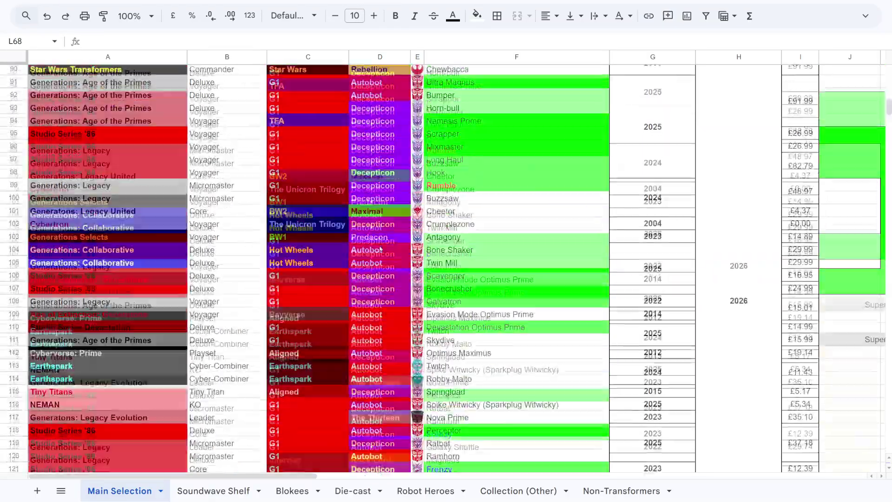
scroll(380, 249, up, 19)
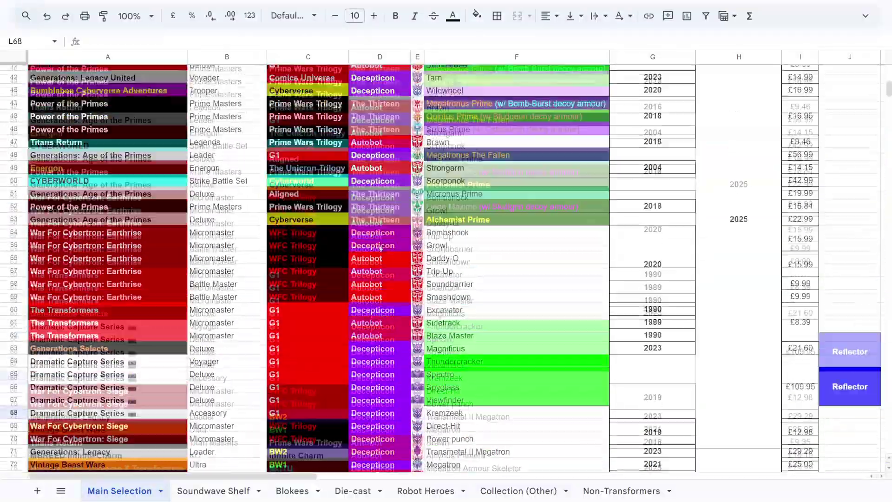
scroll(379, 249, up, 5)
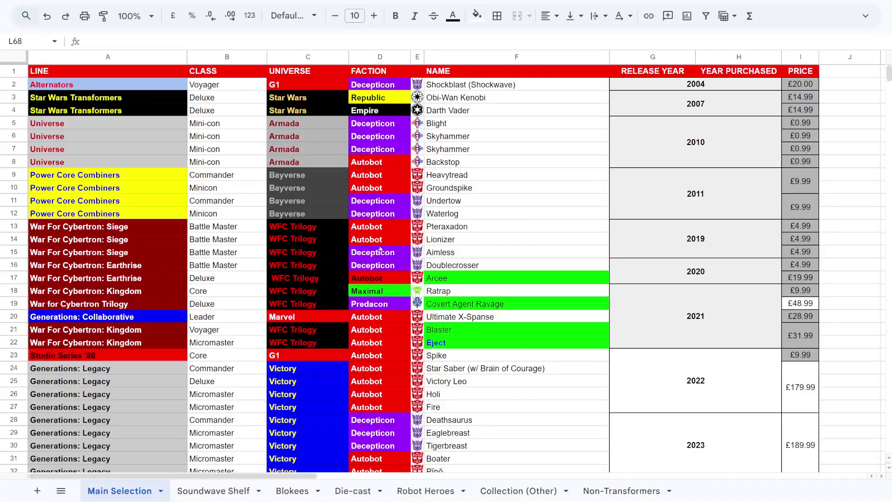
scroll(325, 289, down, 5)
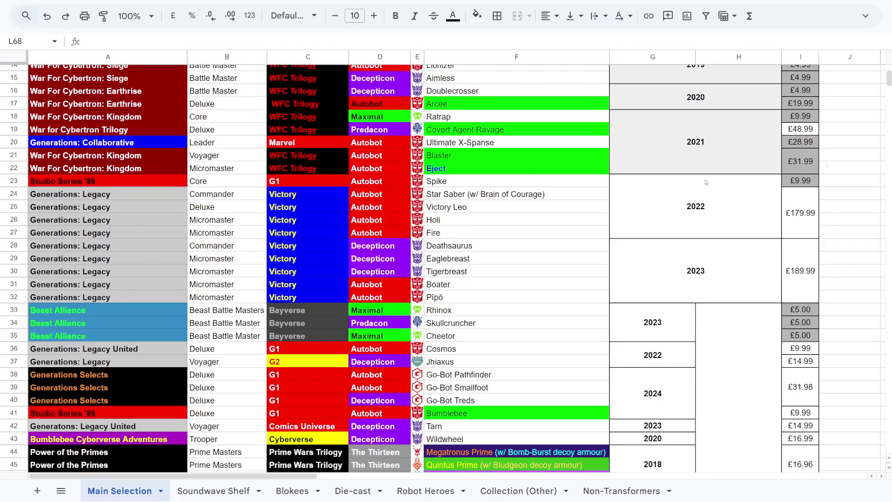
scroll(705, 182, up, 5)
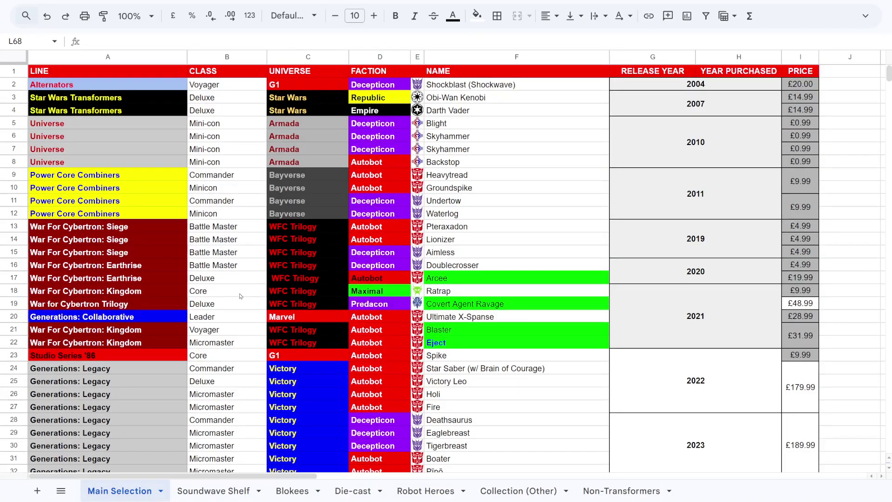
Skim the Main Selection entries down to the Legacy rows past row 134 and back up to the first row.
scroll(240, 296, down, 8)
scroll(212, 281, down, 14)
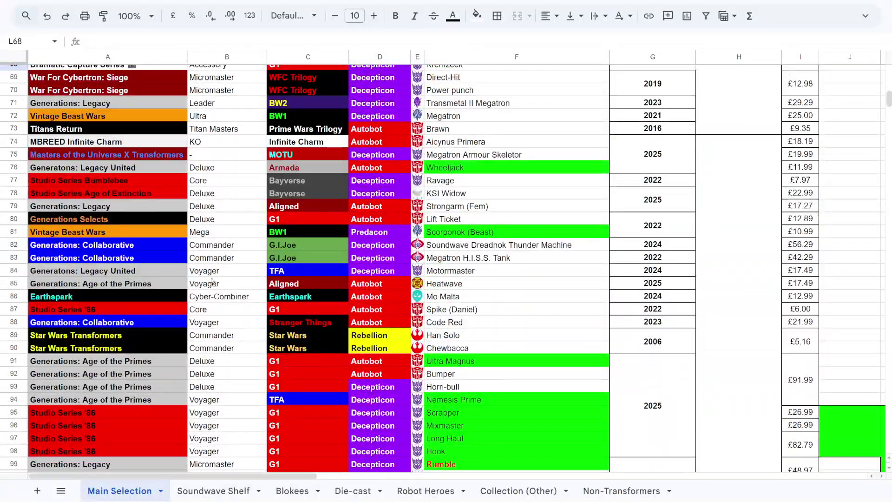
scroll(212, 280, down, 4)
scroll(212, 280, down, 6)
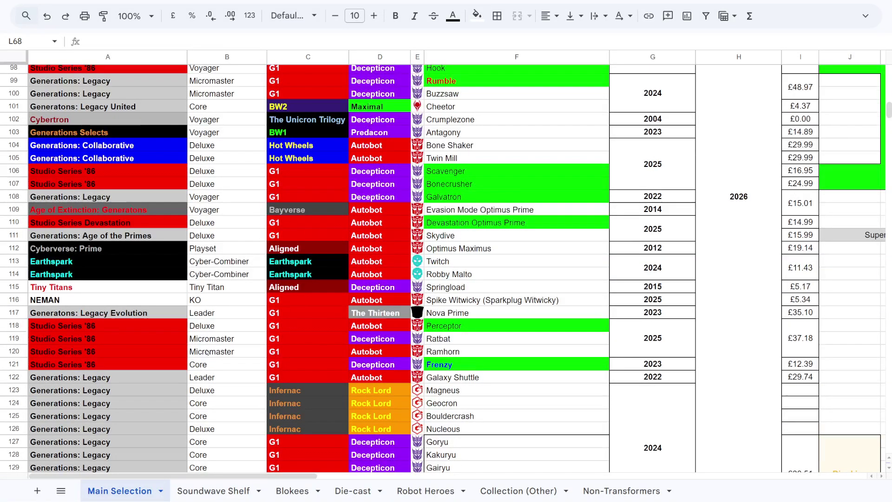
scroll(207, 351, down, 2)
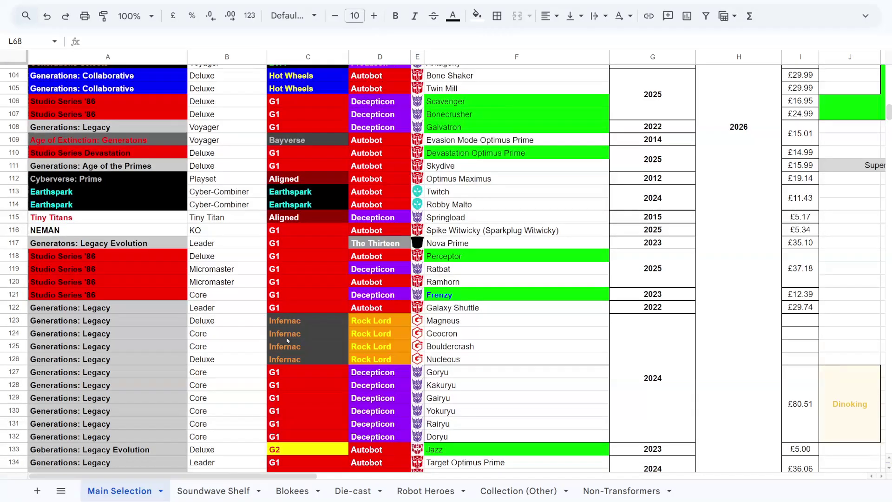
scroll(287, 346, down, 5)
scroll(287, 341, up, 3)
scroll(287, 340, up, 10)
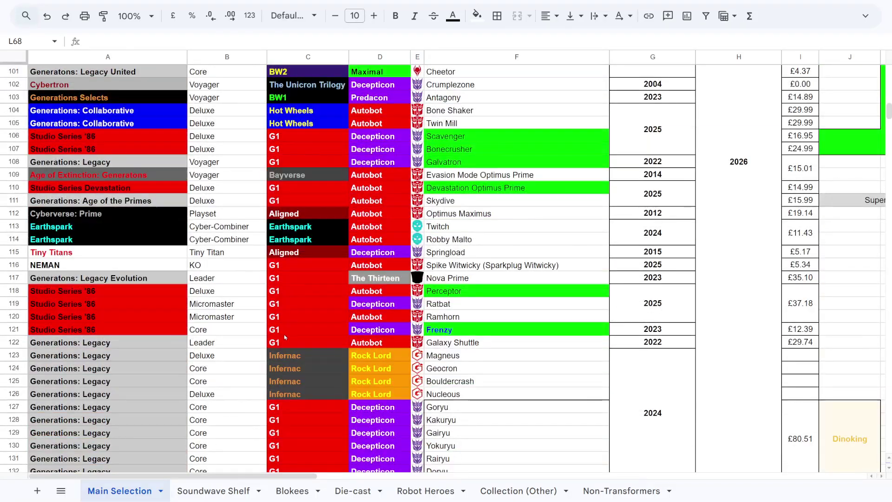
scroll(284, 337, up, 8)
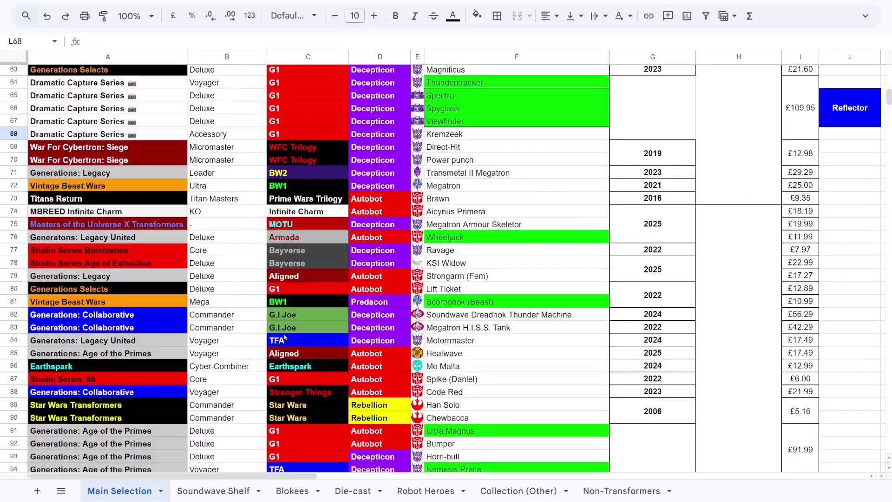
scroll(285, 336, up, 4)
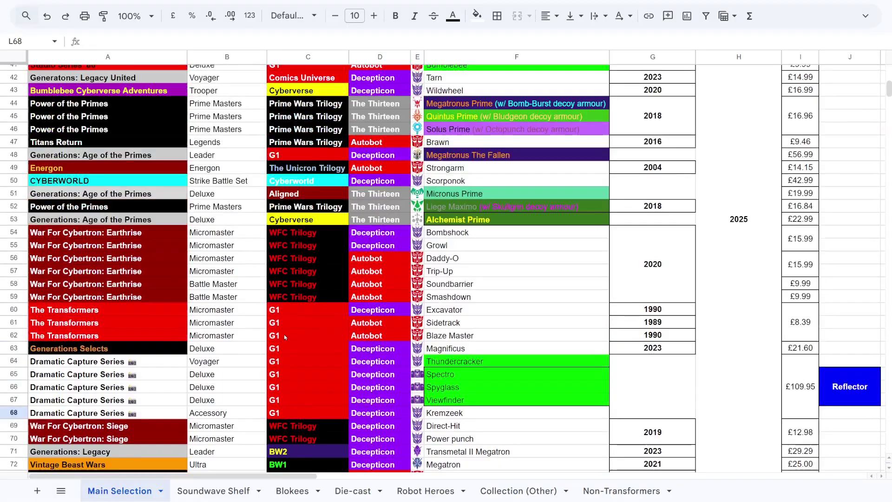
scroll(284, 337, up, 5)
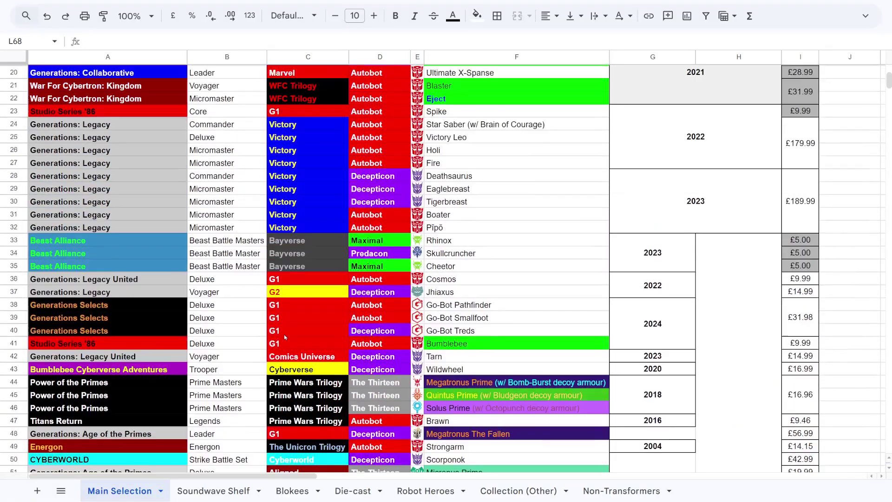
scroll(284, 336, up, 4)
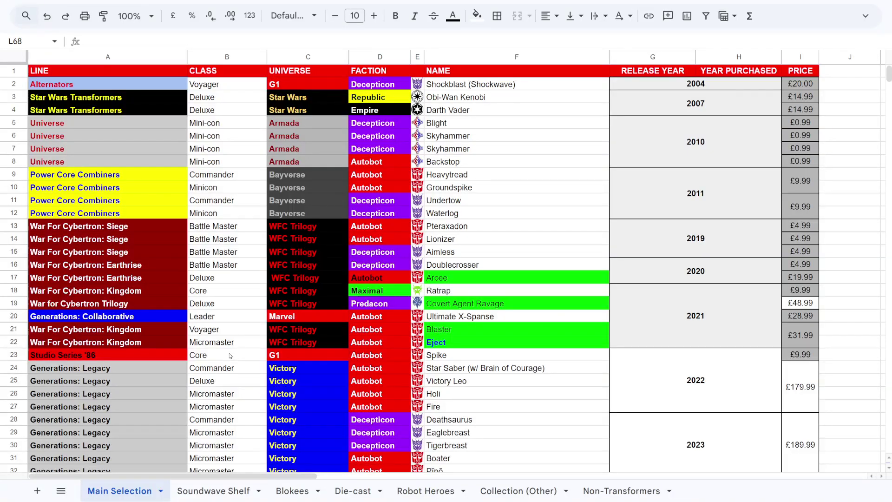
Look over the Main Selection entries down to row 72, then check the Soundwave Shelf sheet briefly and return.
scroll(229, 356, down, 10)
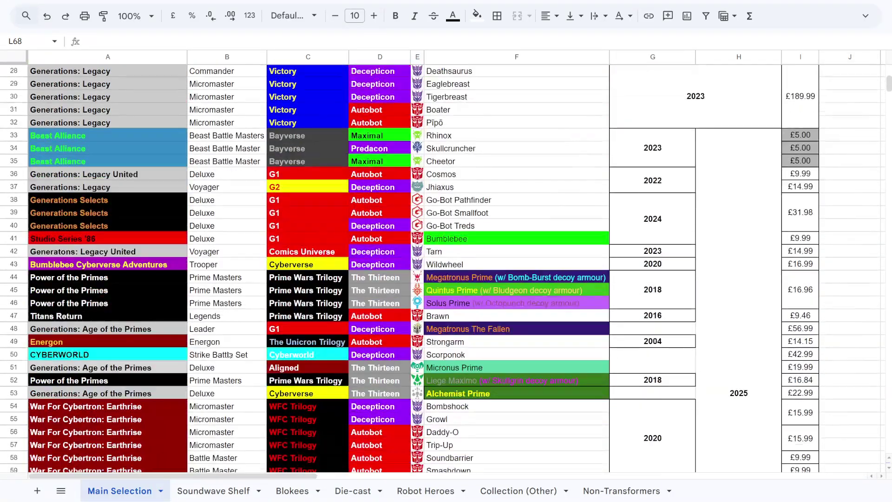
scroll(229, 355, down, 4)
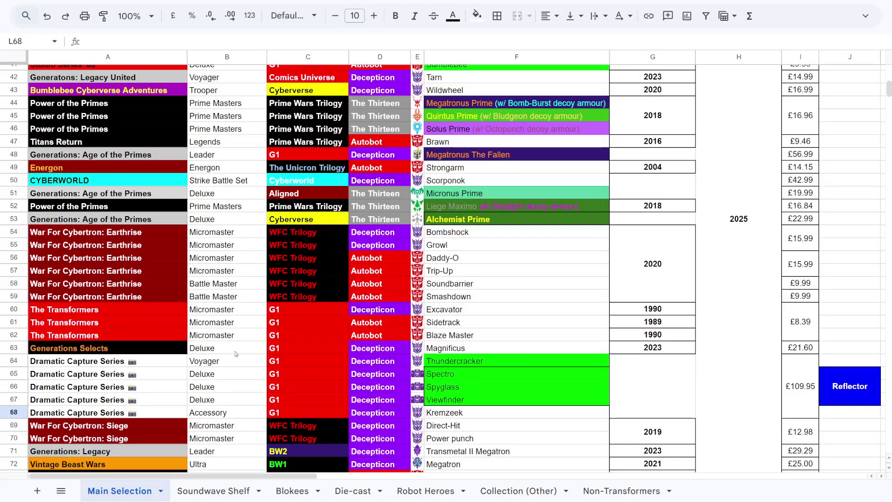
click(233, 490)
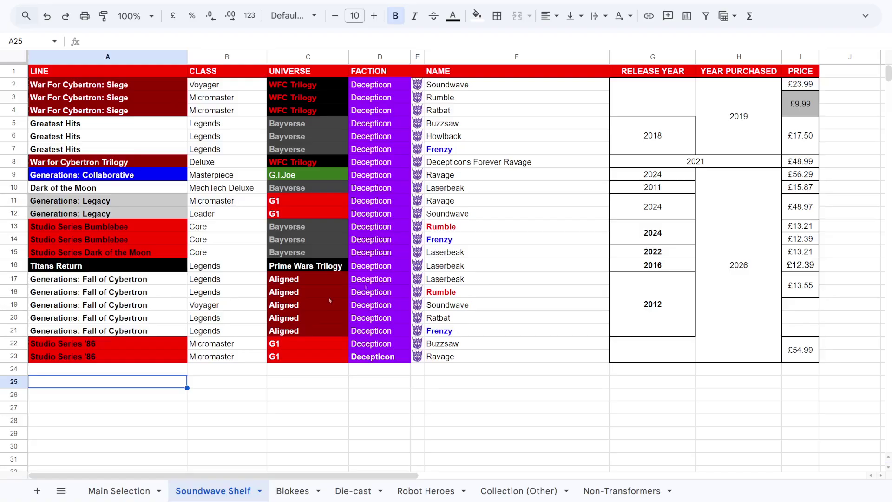
click(119, 490)
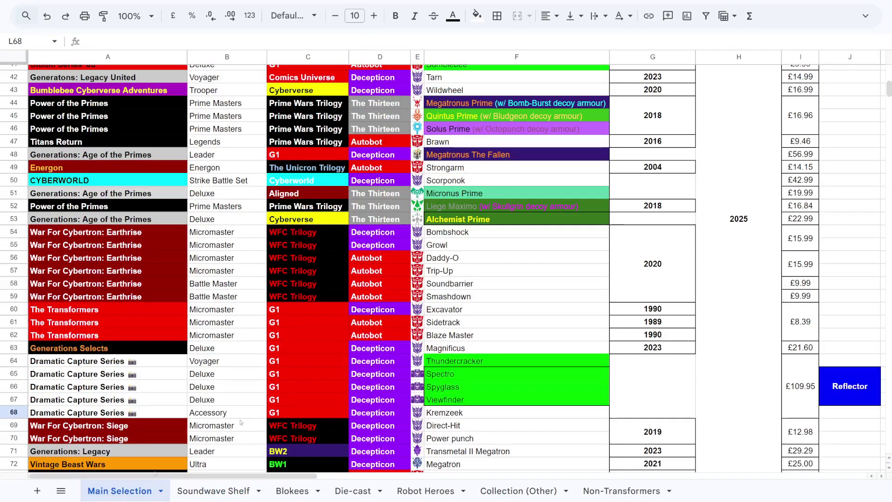
Examine the Main Selection entries, release years and prices from row 50 down to the Studio Series '86 Soundwave in row 139.
scroll(399, 271, down, 3)
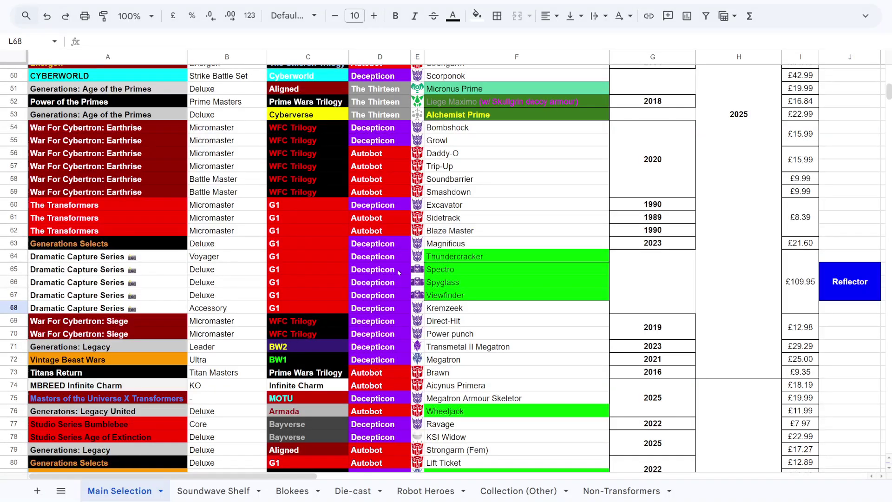
scroll(398, 273, down, 7)
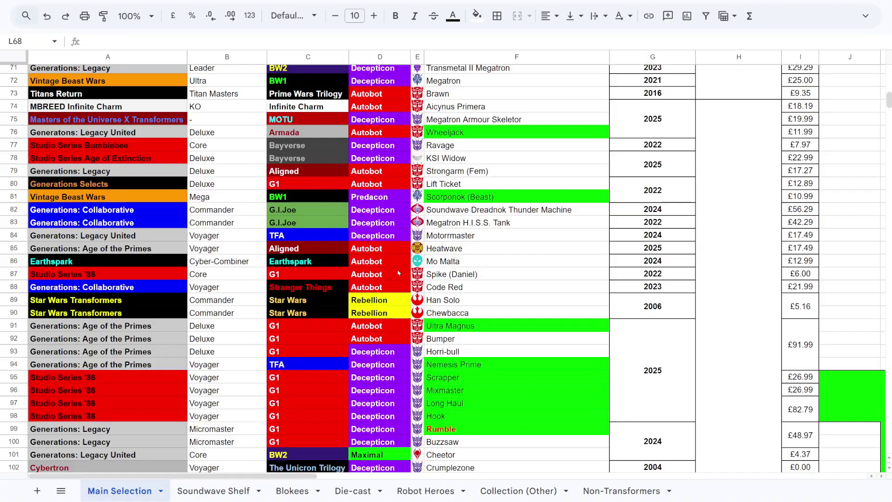
scroll(398, 272, down, 4)
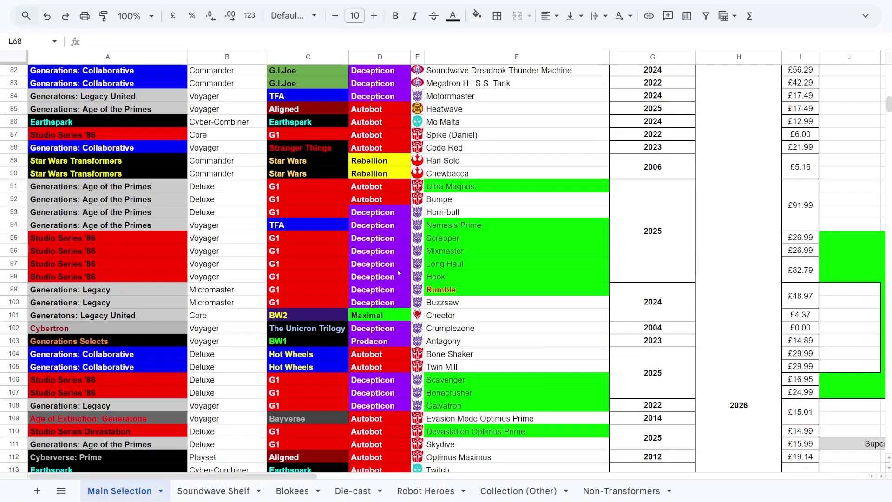
scroll(398, 273, down, 1)
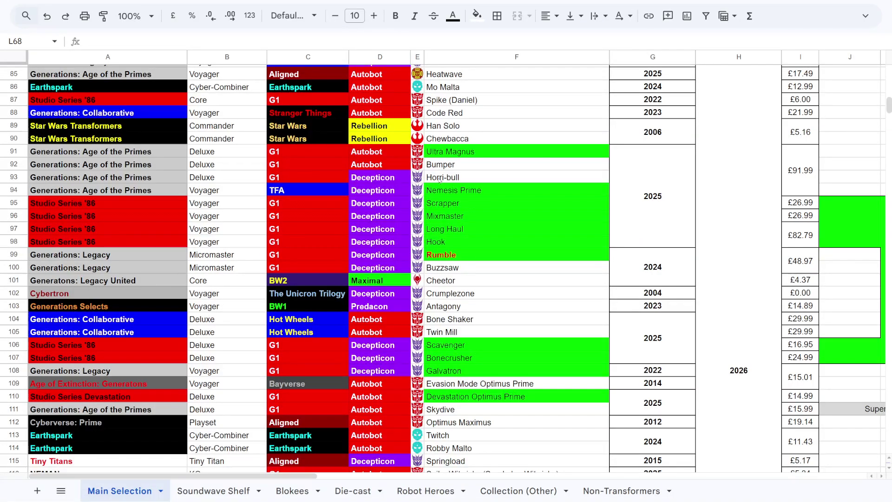
scroll(438, 180, down, 3)
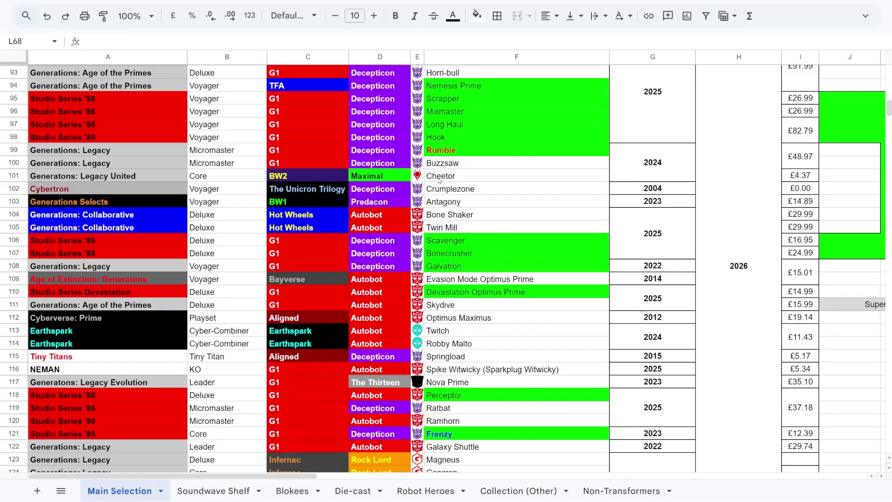
scroll(439, 181, down, 1)
scroll(439, 180, down, 2)
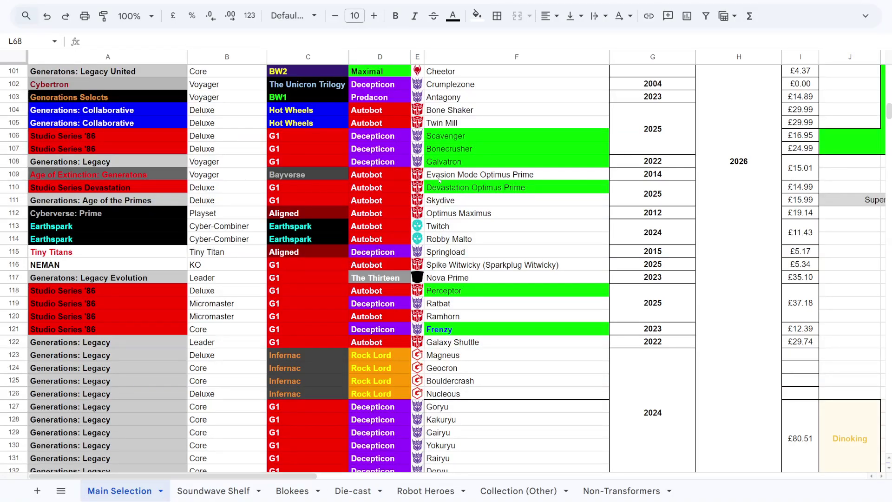
scroll(439, 180, down, 2)
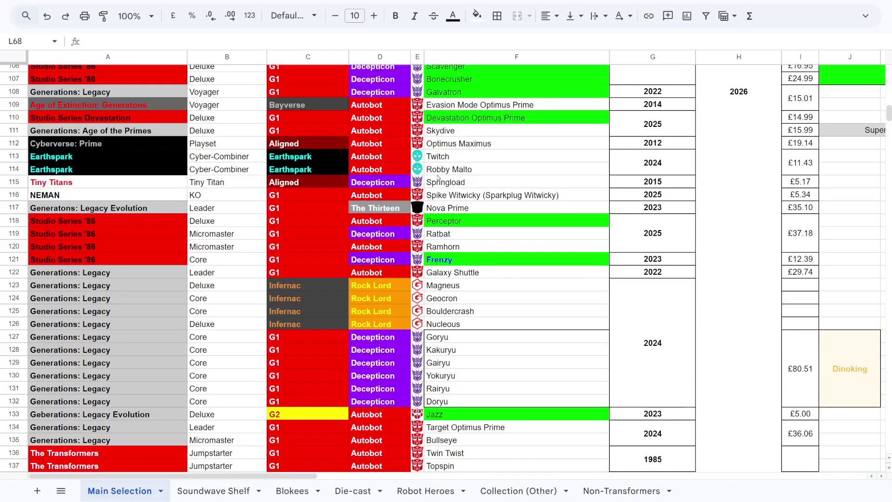
scroll(438, 178, down, 1)
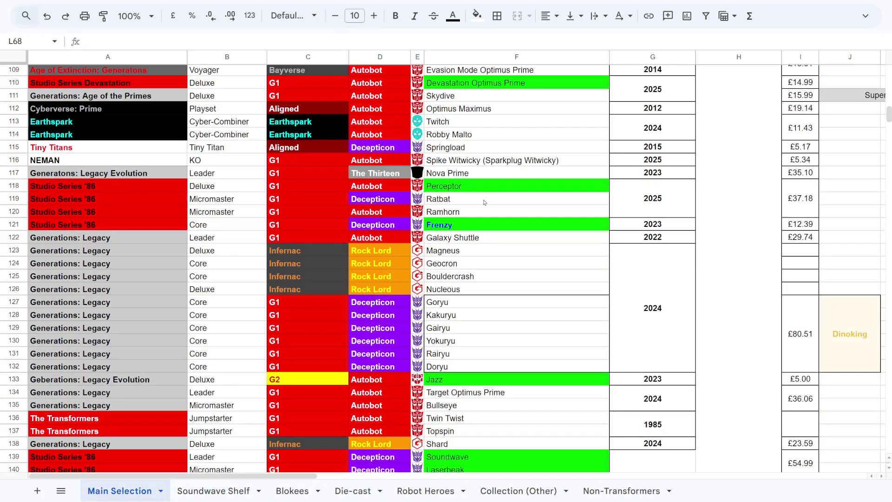
scroll(485, 203, down, 1)
scroll(484, 202, up, 1)
scroll(484, 202, up, 1)
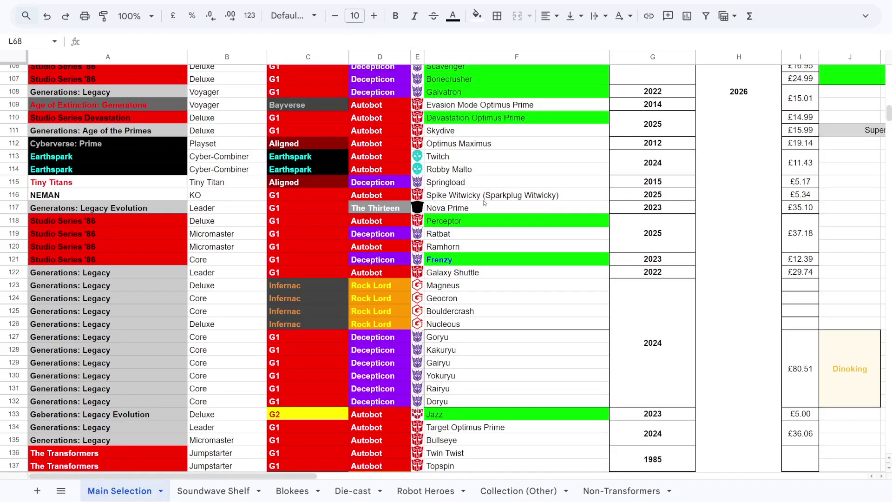
Go back up the collection list and examine the Thirteen Primes, Core Teams and Combiner Teams tables beside it.
scroll(483, 203, up, 9)
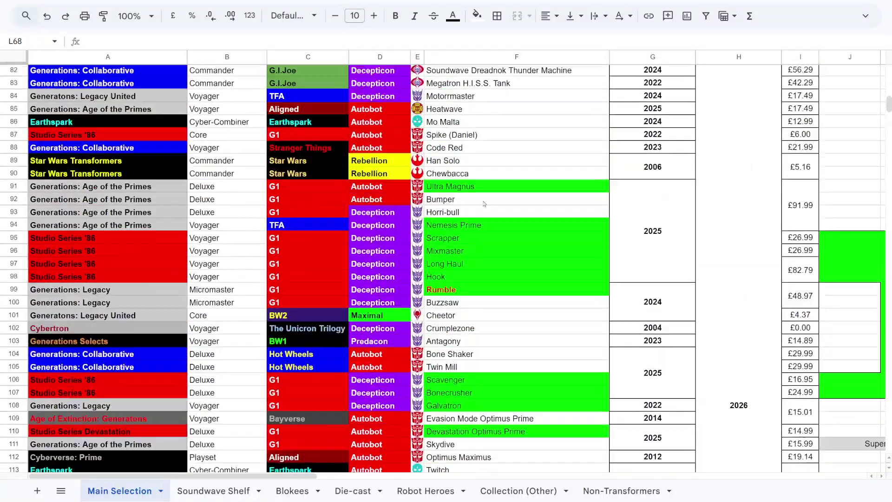
scroll(484, 203, up, 6)
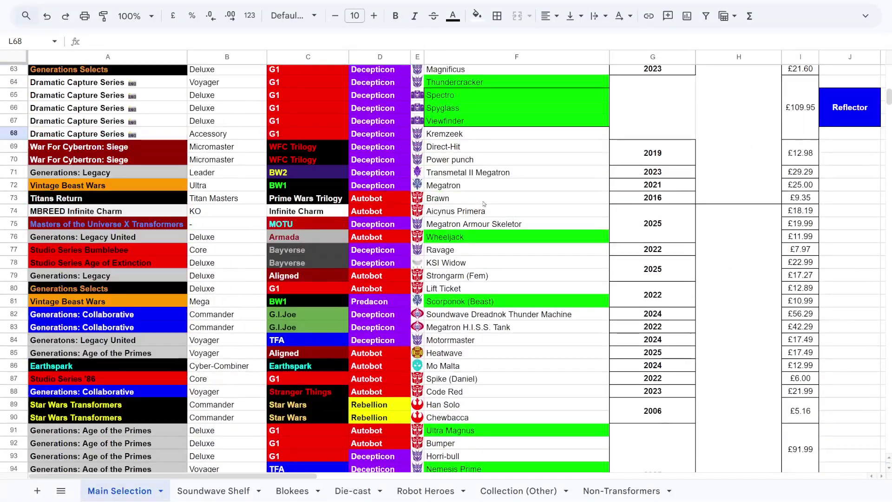
scroll(484, 204, up, 7)
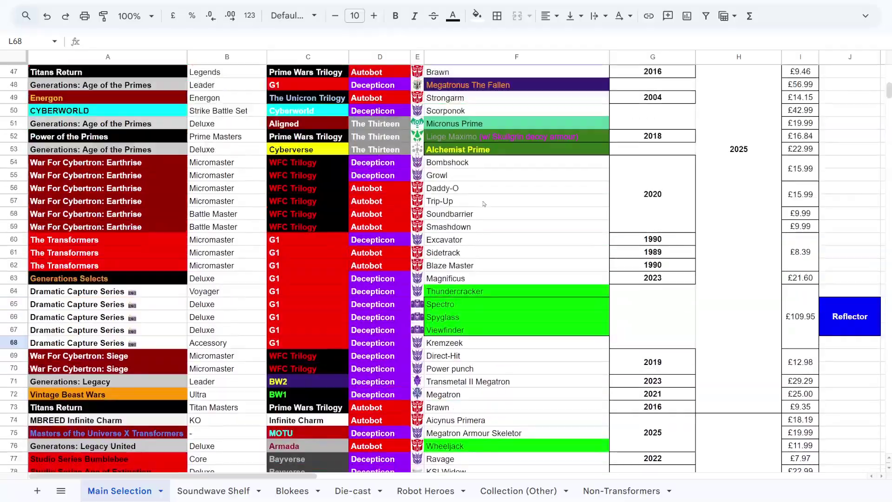
scroll(484, 203, up, 5)
scroll(481, 204, up, 3)
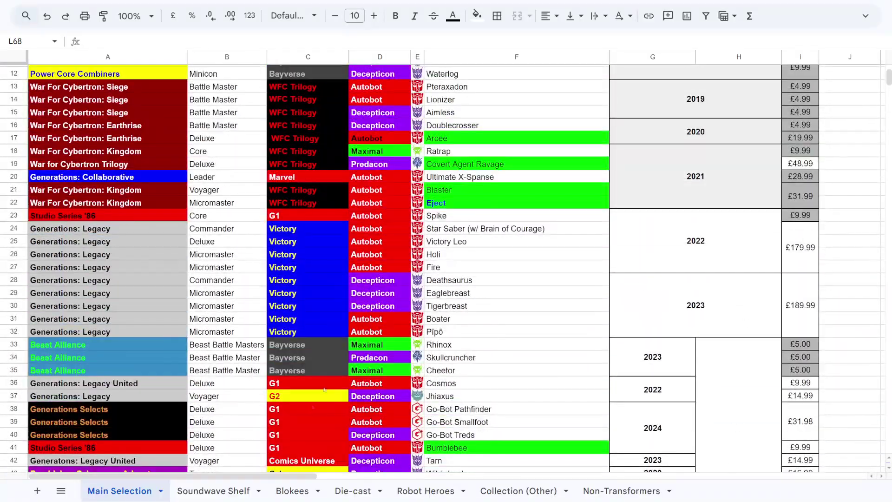
drag(177, 475, 346, 476)
scroll(473, 427, down, 5)
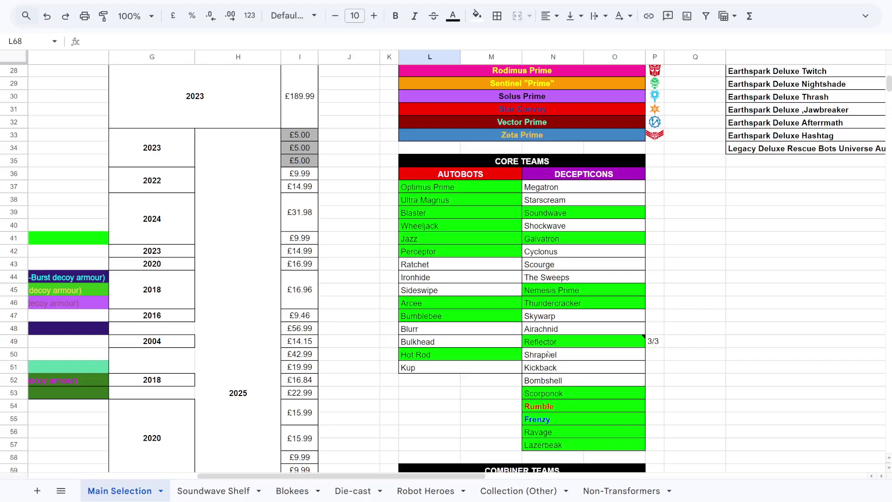
scroll(548, 354, up, 7)
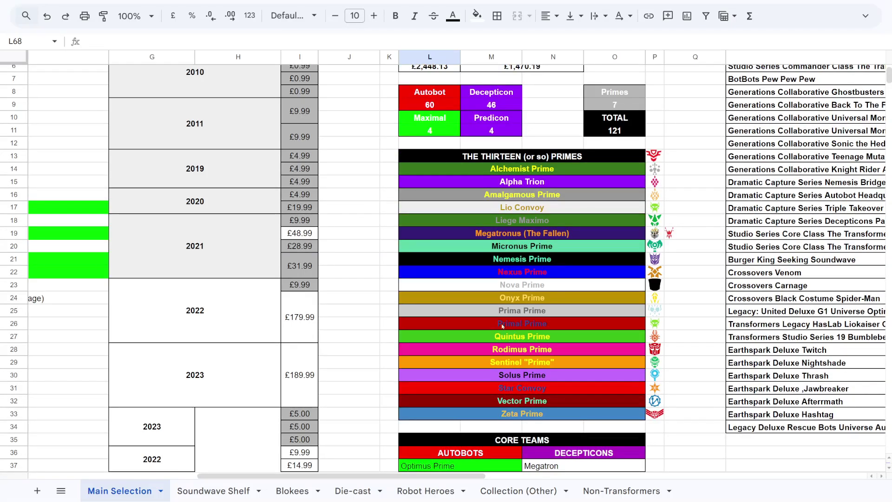
scroll(502, 326, down, 7)
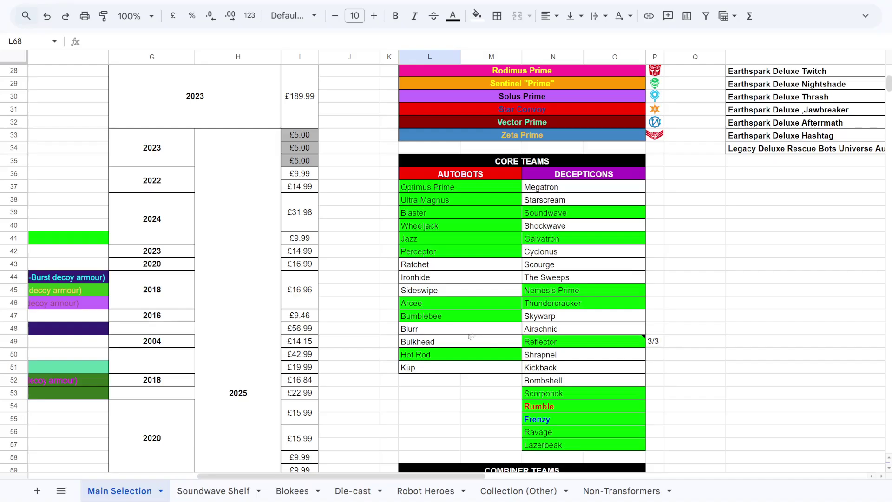
scroll(472, 335, down, 7)
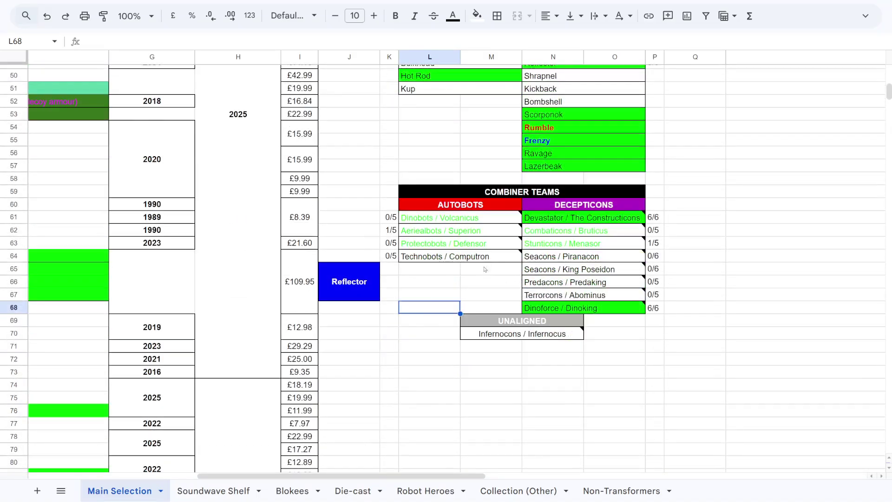
scroll(458, 331, up, 10)
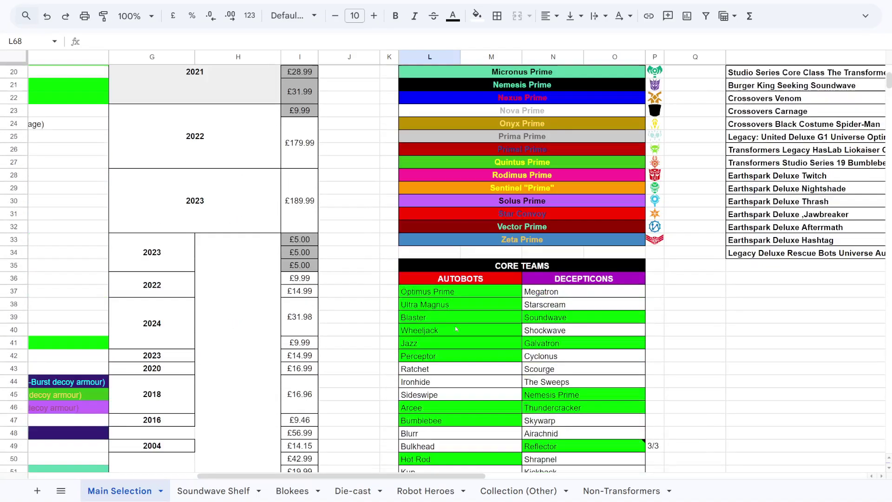
Examine the Wanted List in column R from its heading to the Legacy Deluxe Rescue Bots Universe Autobot Chase entry.
scroll(456, 329, up, 3)
scroll(508, 467, right, 5)
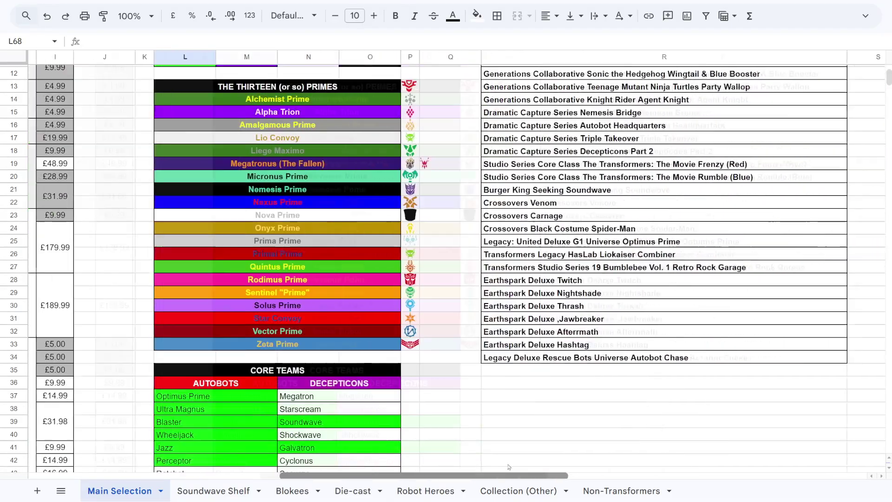
scroll(508, 467, right, 3)
scroll(521, 304, up, 4)
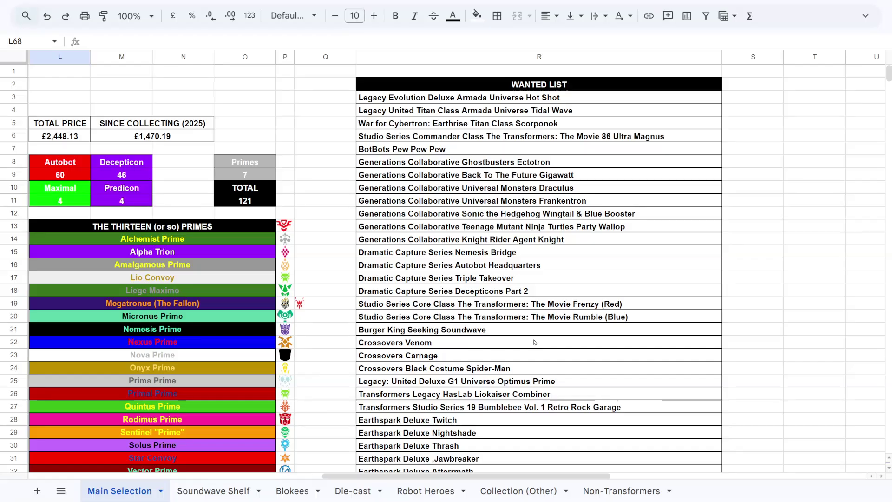
scroll(534, 342, down, 3)
scroll(534, 342, up, 1)
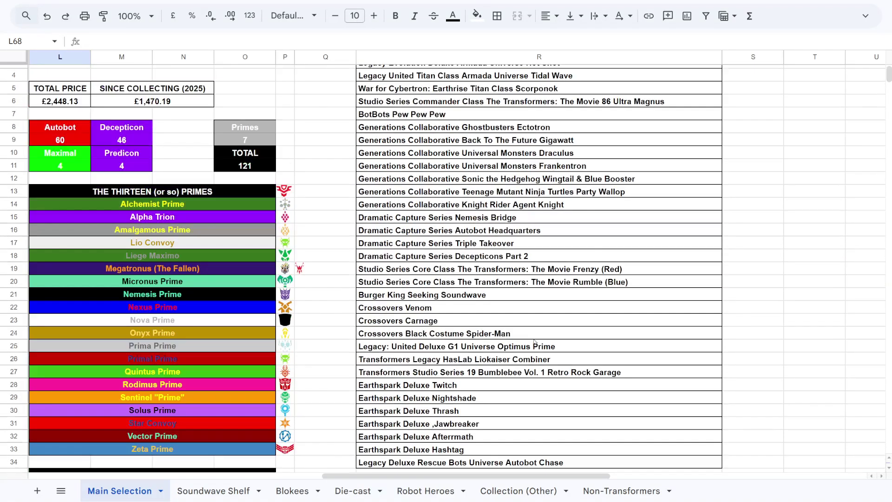
scroll(379, 393, up, 1)
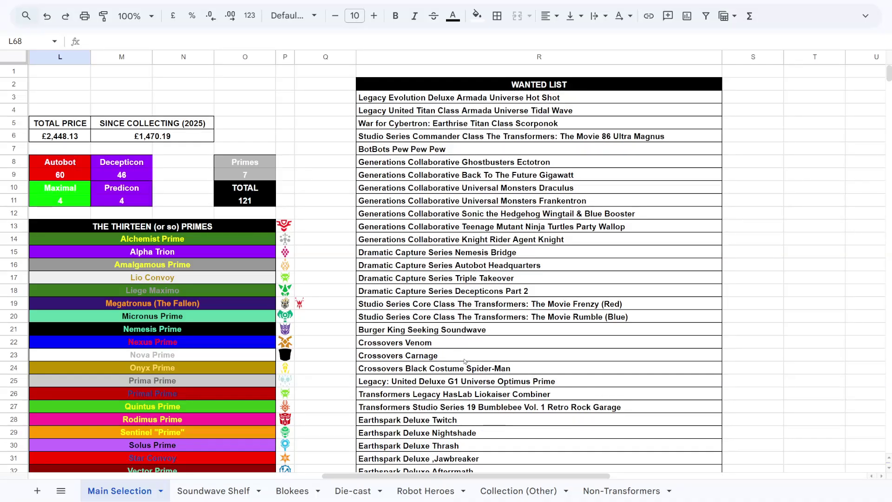
scroll(464, 361, down, 4)
scroll(337, 441, up, 4)
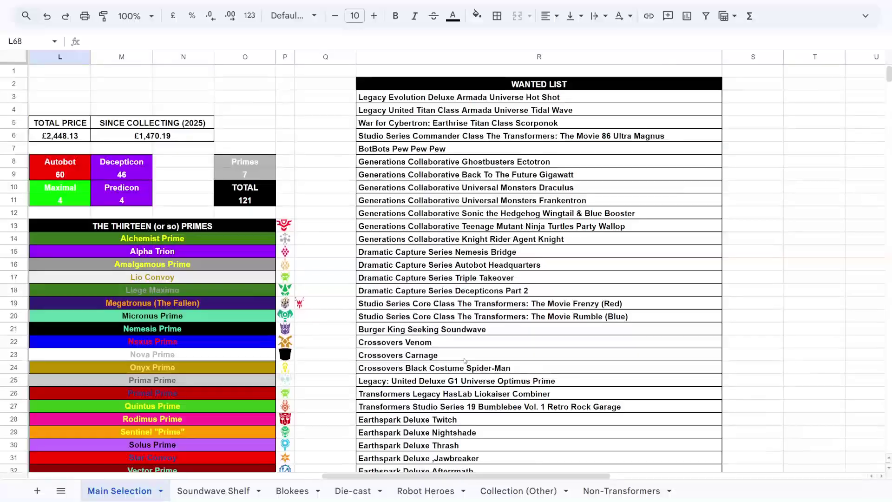
Return from the Wanted List to the main collection columns and look over the entries from row 28 down to row 140.
scroll(338, 441, left, 15)
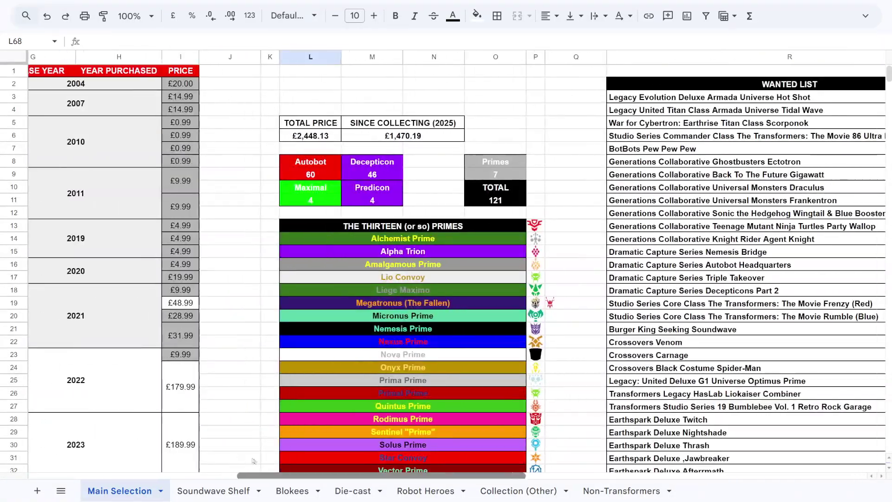
scroll(371, 241, down, 9)
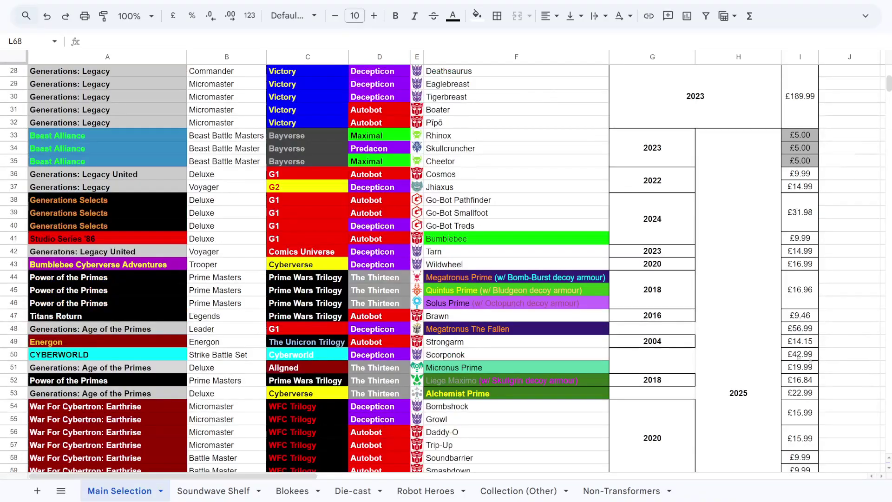
scroll(758, 324, down, 5)
scroll(774, 347, down, 7)
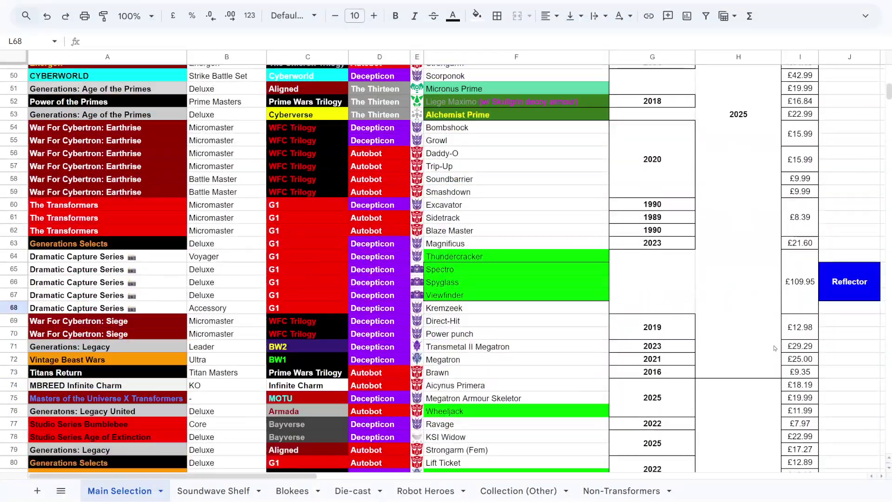
scroll(774, 347, down, 12)
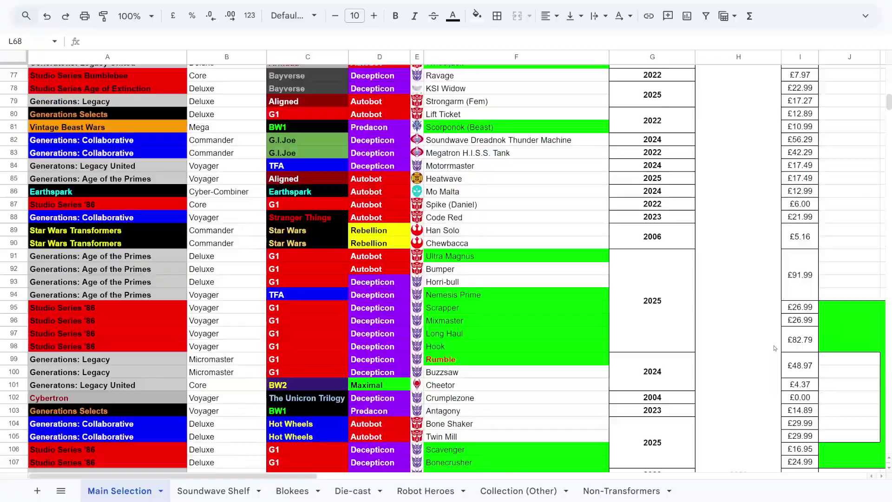
scroll(723, 288, down, 4)
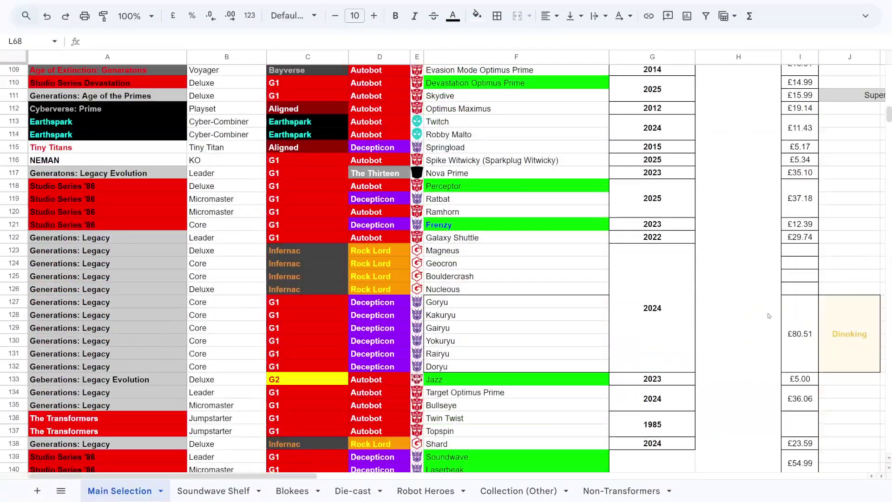
Review the purchase years and prices back up from the Legacy Dinoking entries to Titans Return Brawn in row 47.
scroll(786, 248, up, 2)
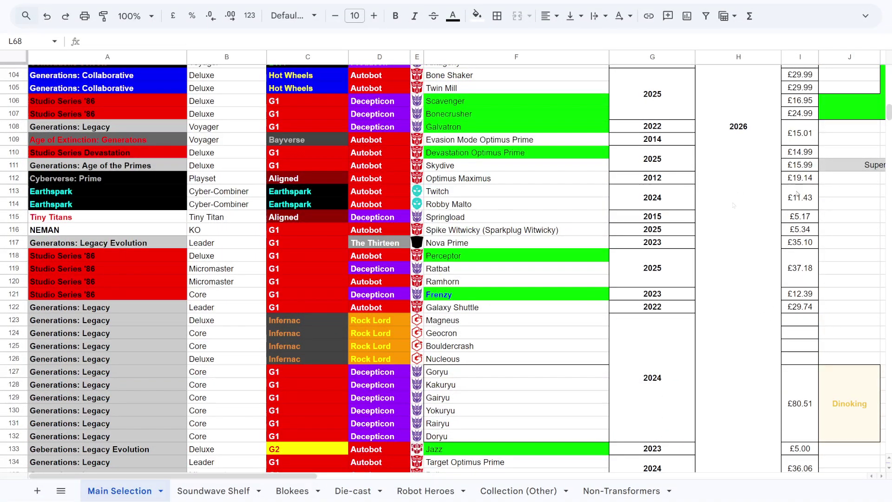
scroll(804, 195, up, 5)
scroll(804, 195, up, 8)
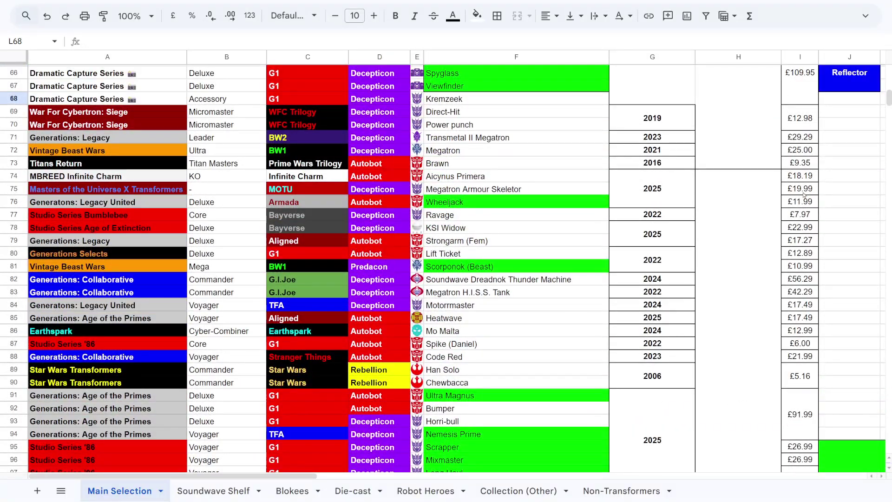
scroll(804, 195, up, 1)
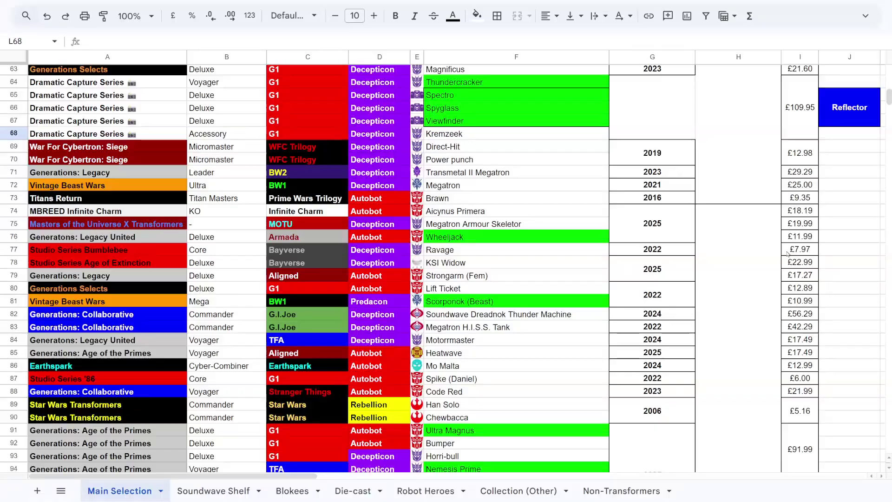
scroll(789, 255, up, 4)
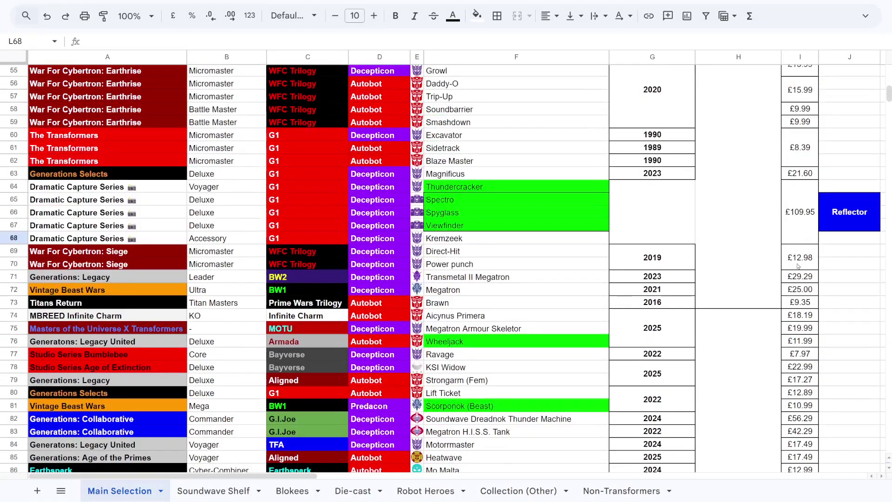
scroll(798, 266, up, 1)
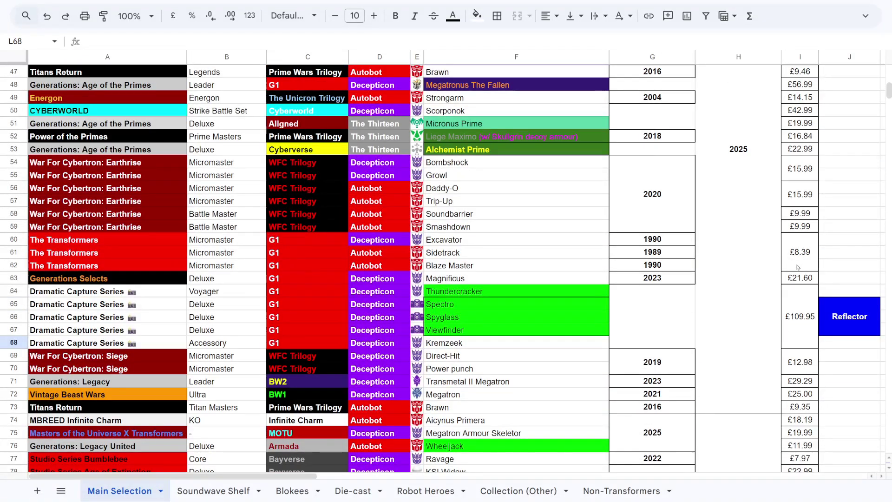
Examine the entries from row 90 down to the Studio Series '86 Soundwave and Laserbeak, and the separate block starting at row 144.
scroll(798, 266, down, 5)
scroll(796, 266, down, 9)
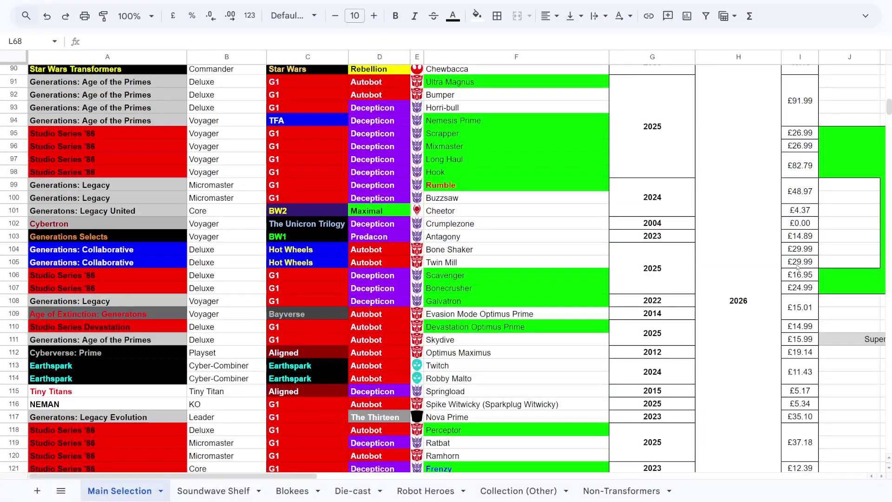
scroll(311, 355, down, 3)
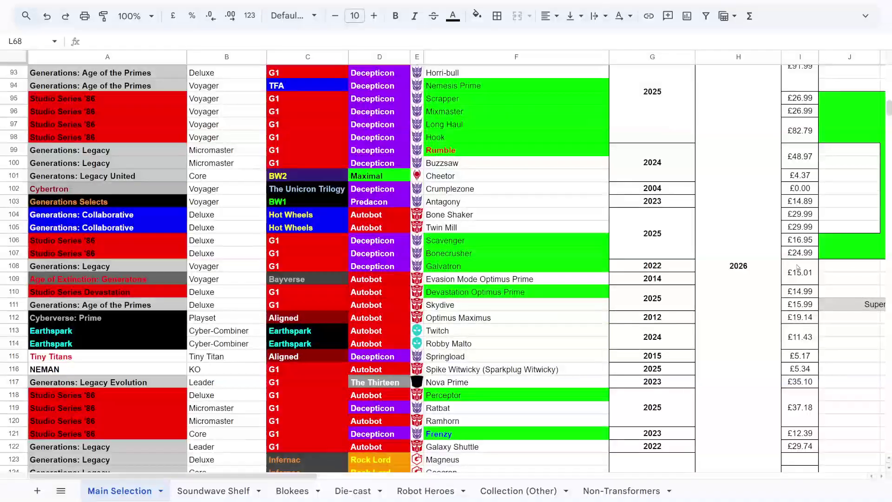
scroll(312, 355, down, 6)
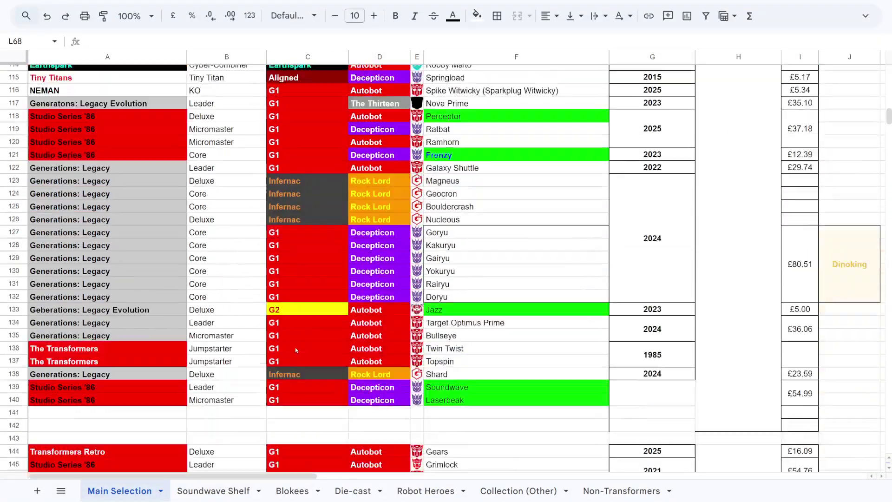
scroll(290, 344, up, 2)
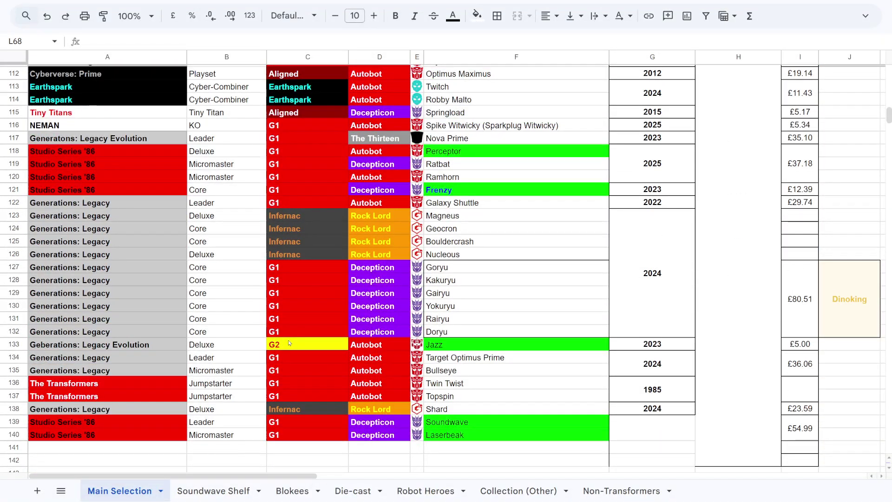
scroll(288, 343, up, 1)
scroll(289, 342, down, 1)
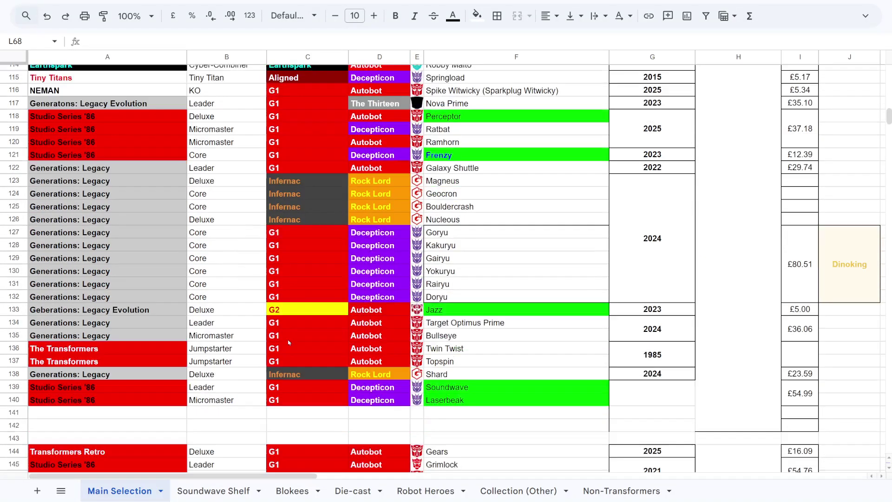
scroll(289, 342, down, 3)
scroll(288, 342, down, 1)
scroll(288, 341, up, 2)
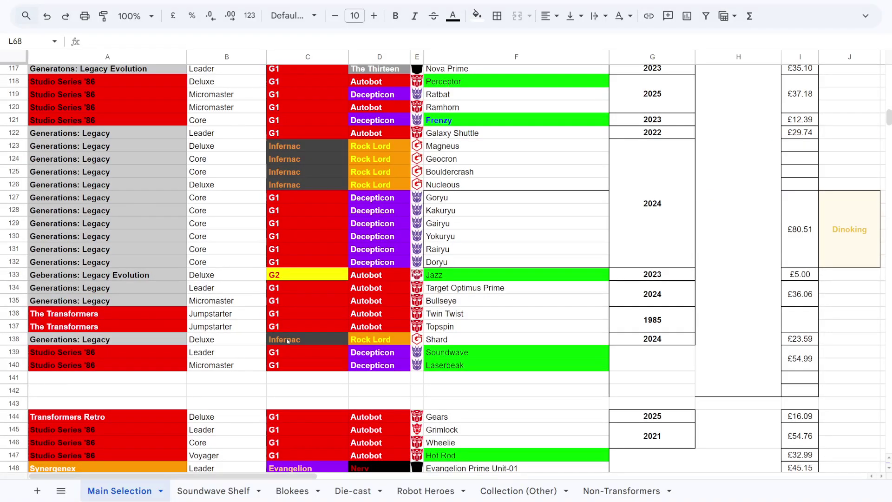
Go back up through the collection list to the header row and the earliest entries of the Main Selection sheet.
scroll(286, 338, up, 10)
scroll(286, 338, up, 18)
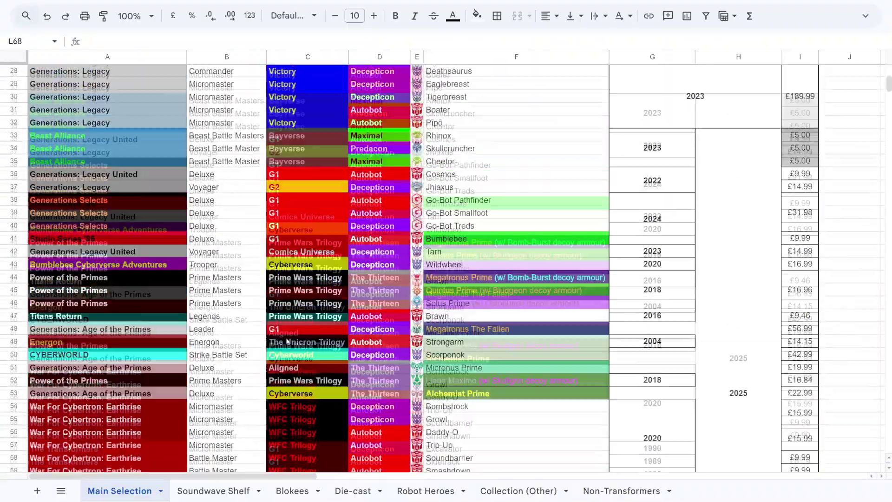
scroll(288, 341, up, 10)
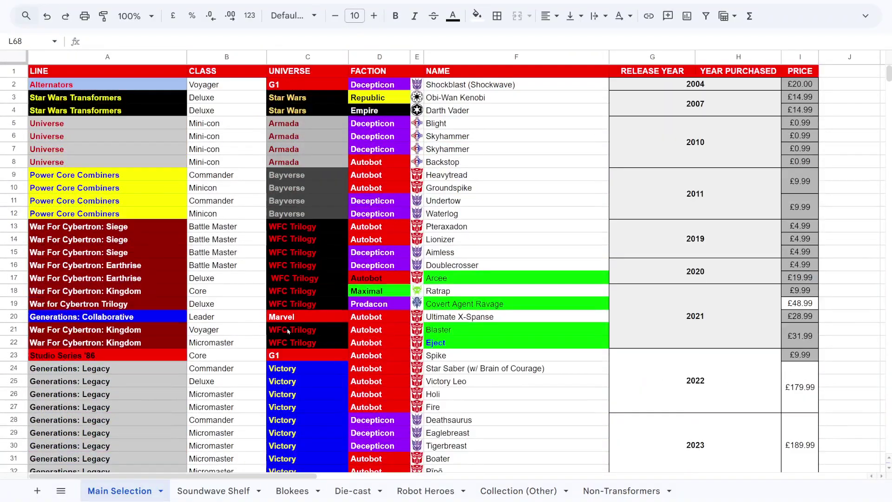